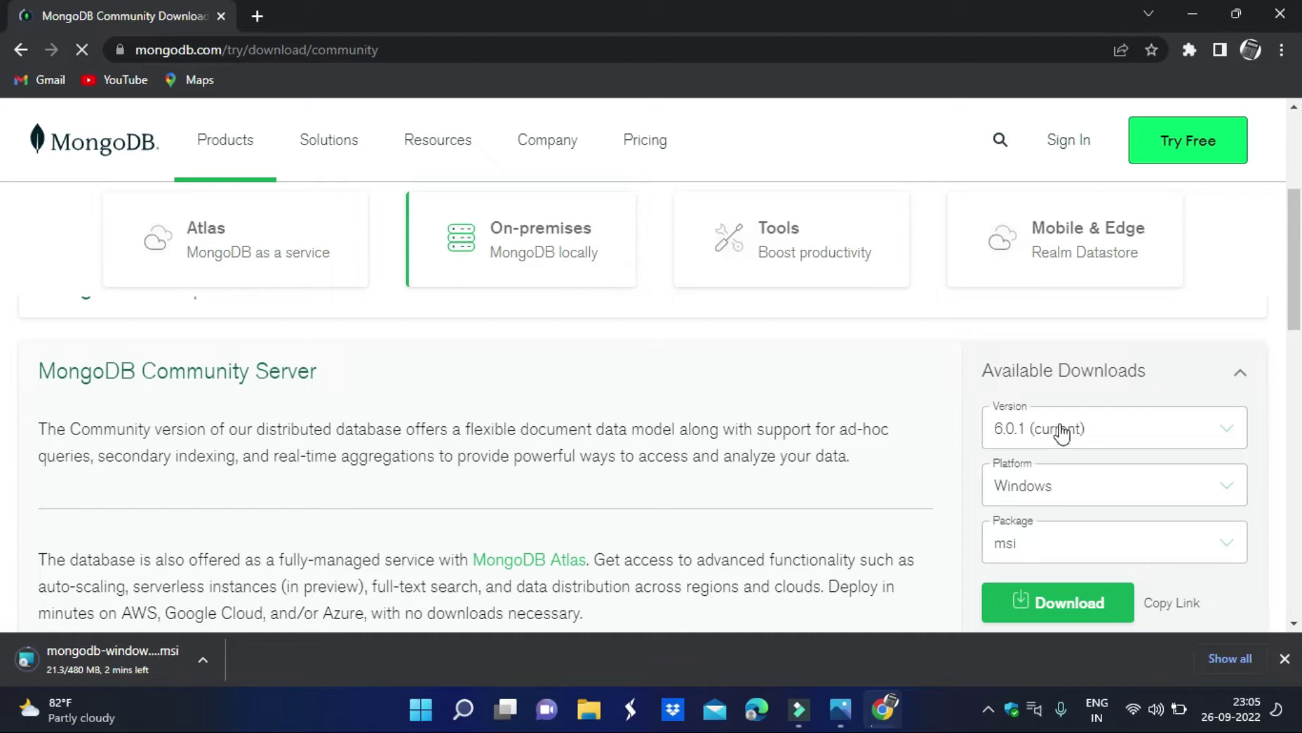
Step: Open the MongoDB Shell download options in the Tools section of the MongoDB download site
scroll(663, 305, up, 1)
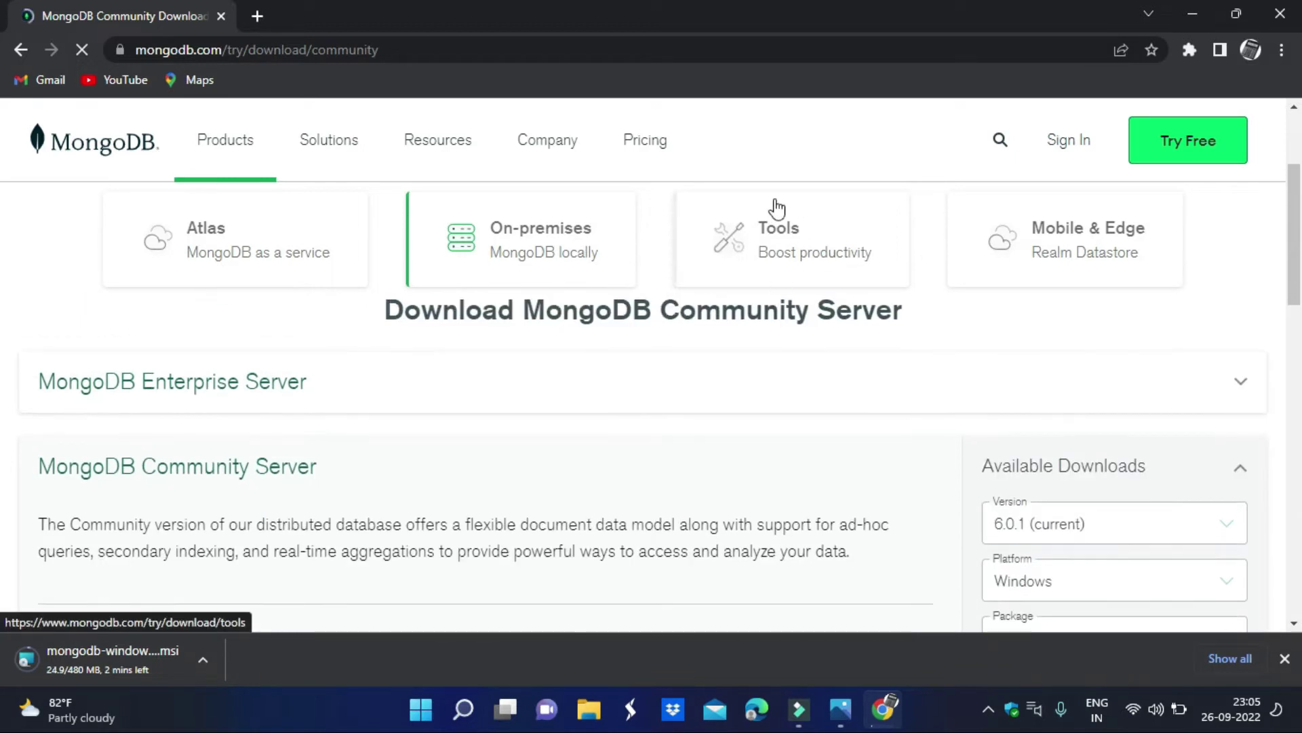
click(767, 239)
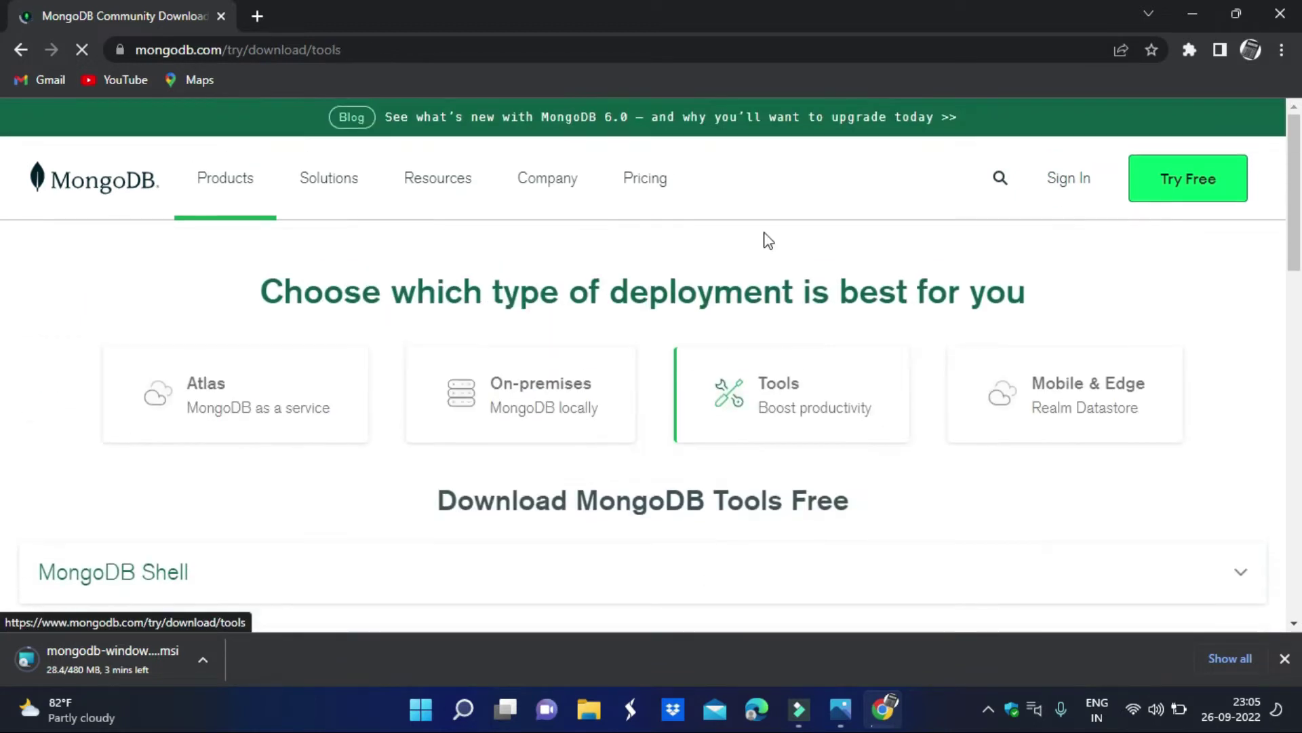
scroll(276, 416, down, 2)
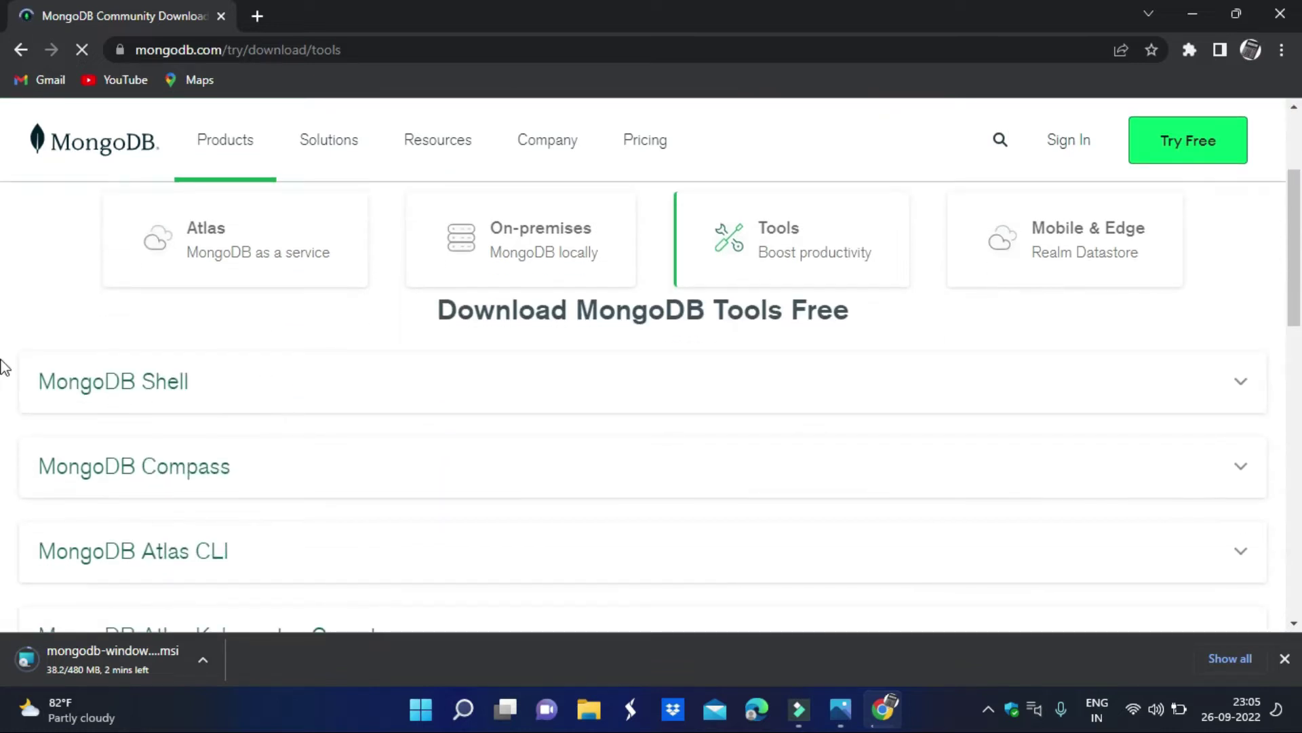
drag(30, 381, 204, 382)
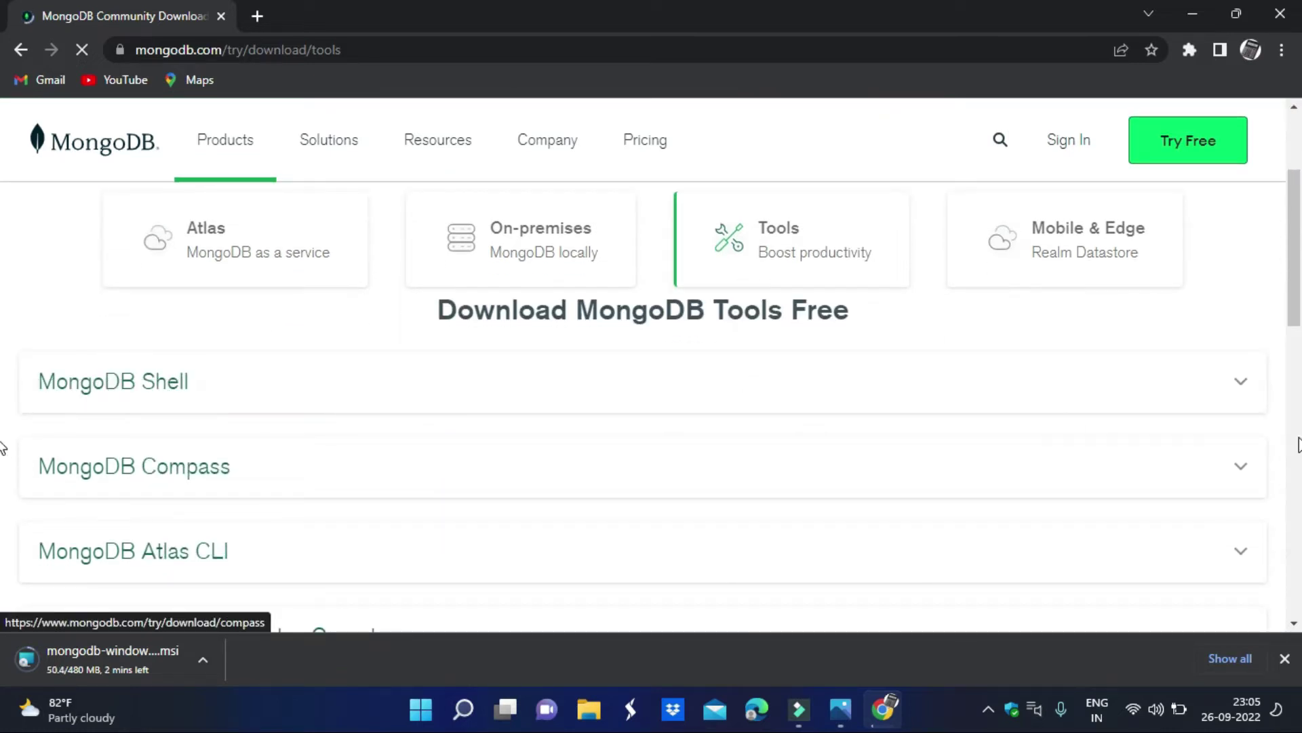
click(1240, 385)
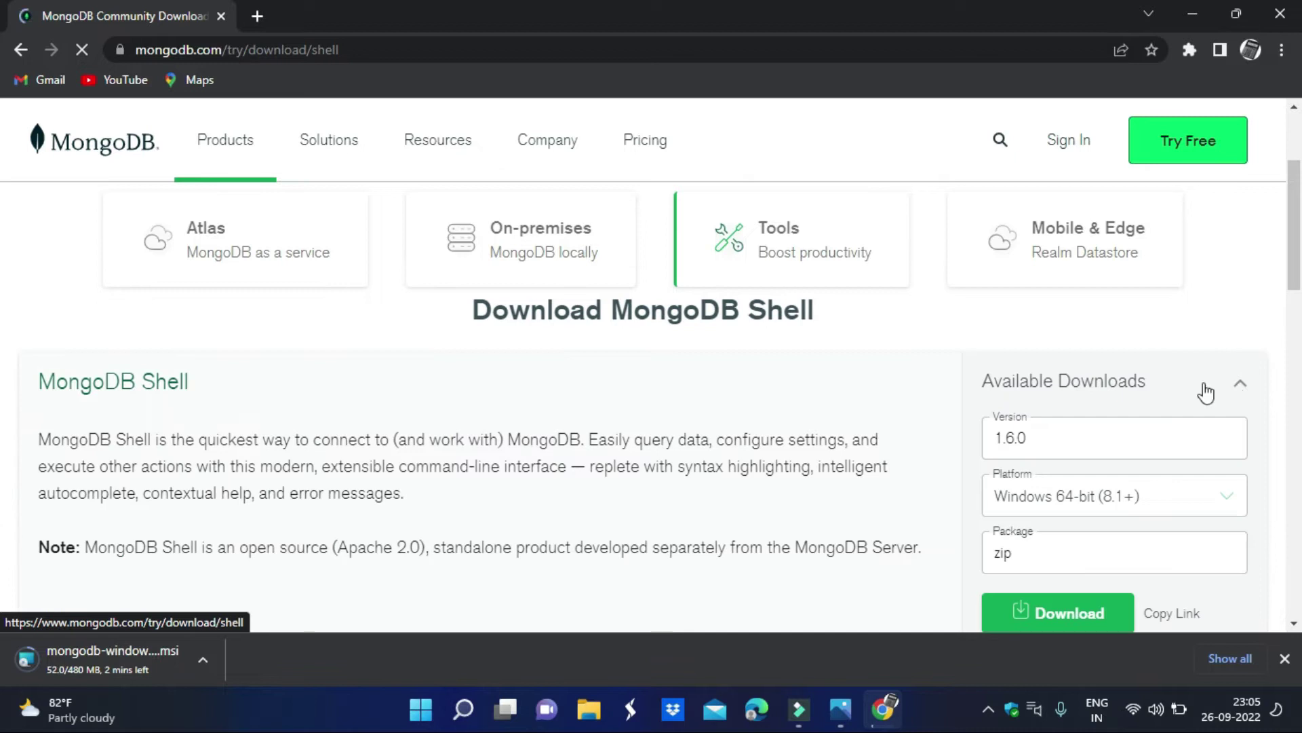
Step: Download MongoDB Shell version 1.6.0 for Windows 64-bit (8.1+) as a zip package
scroll(799, 393, down, 2)
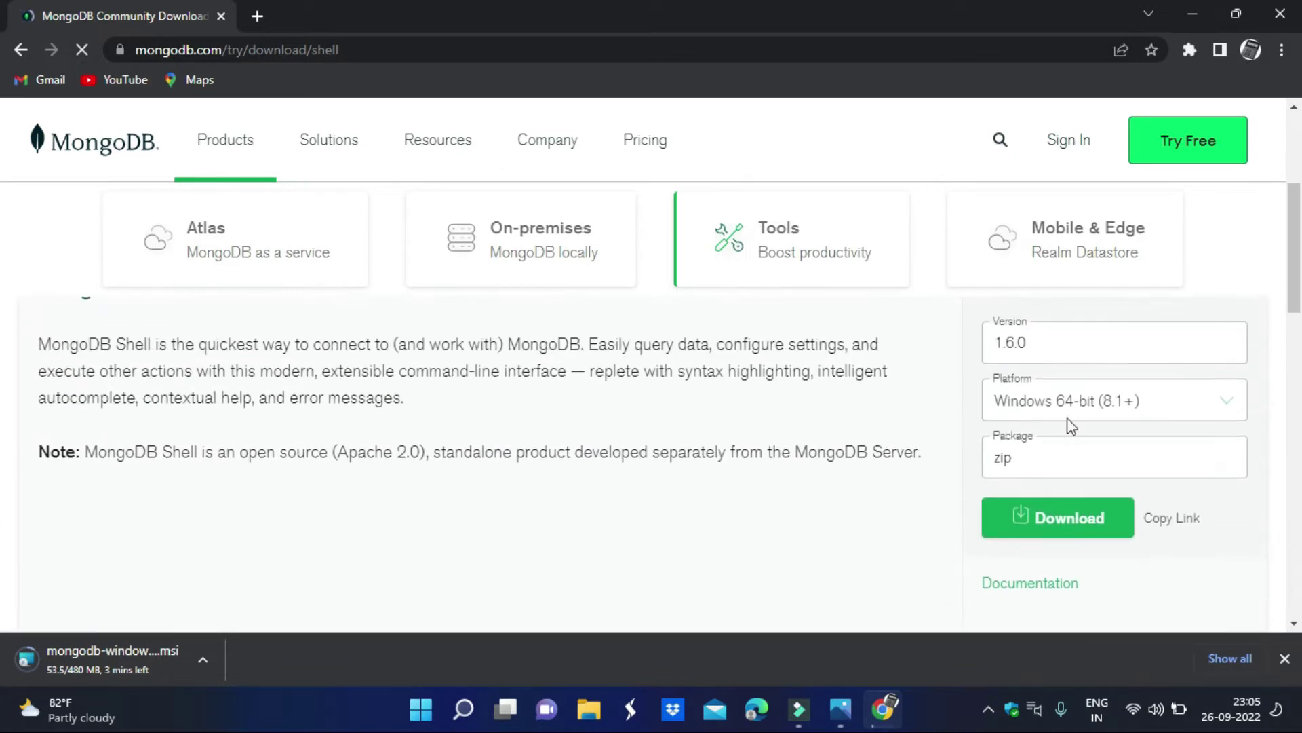
scroll(1018, 418, up, 3)
scroll(1018, 413, down, 5)
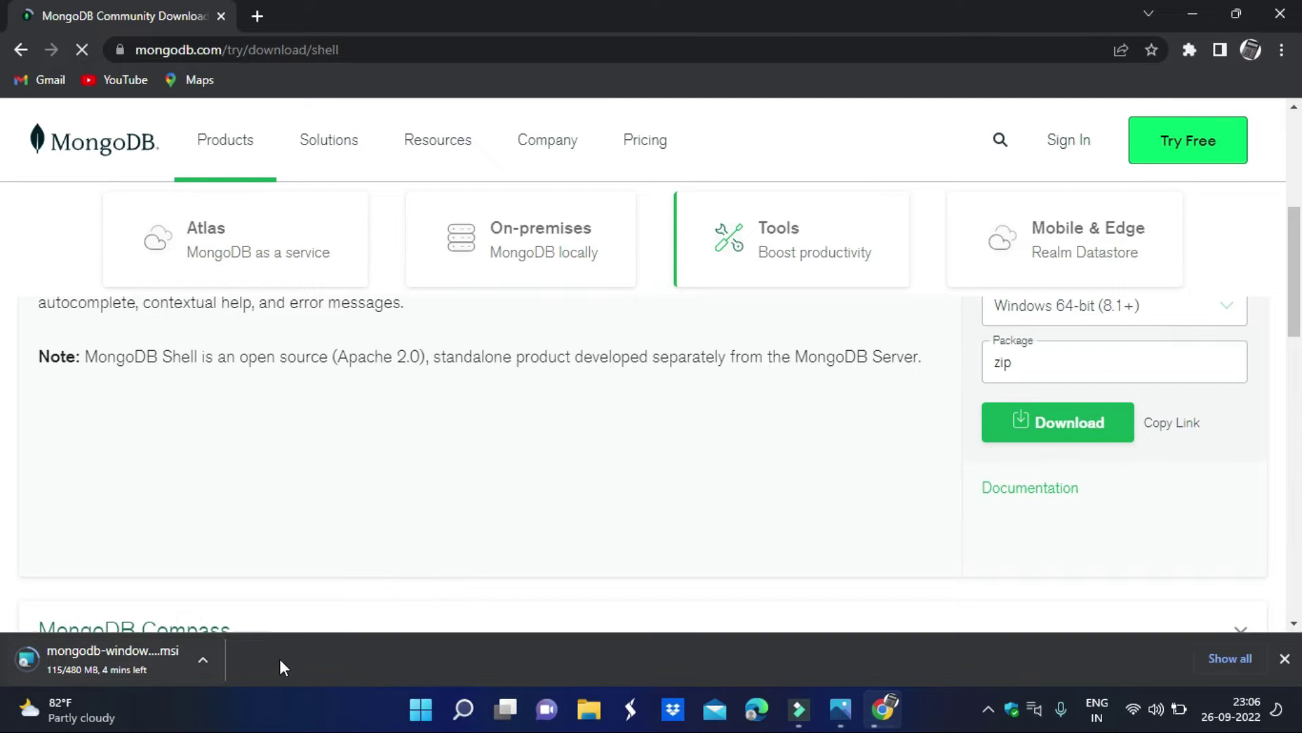
click(989, 435)
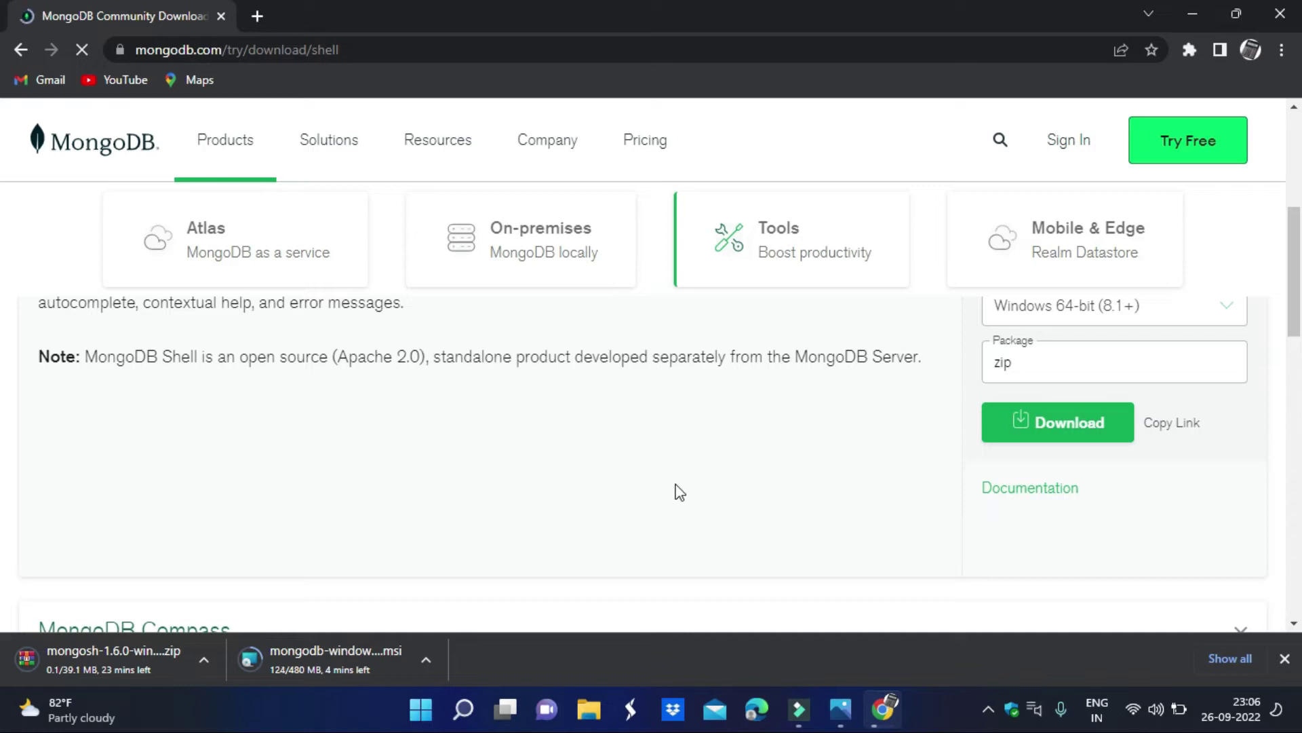
scroll(580, 449, up, 5)
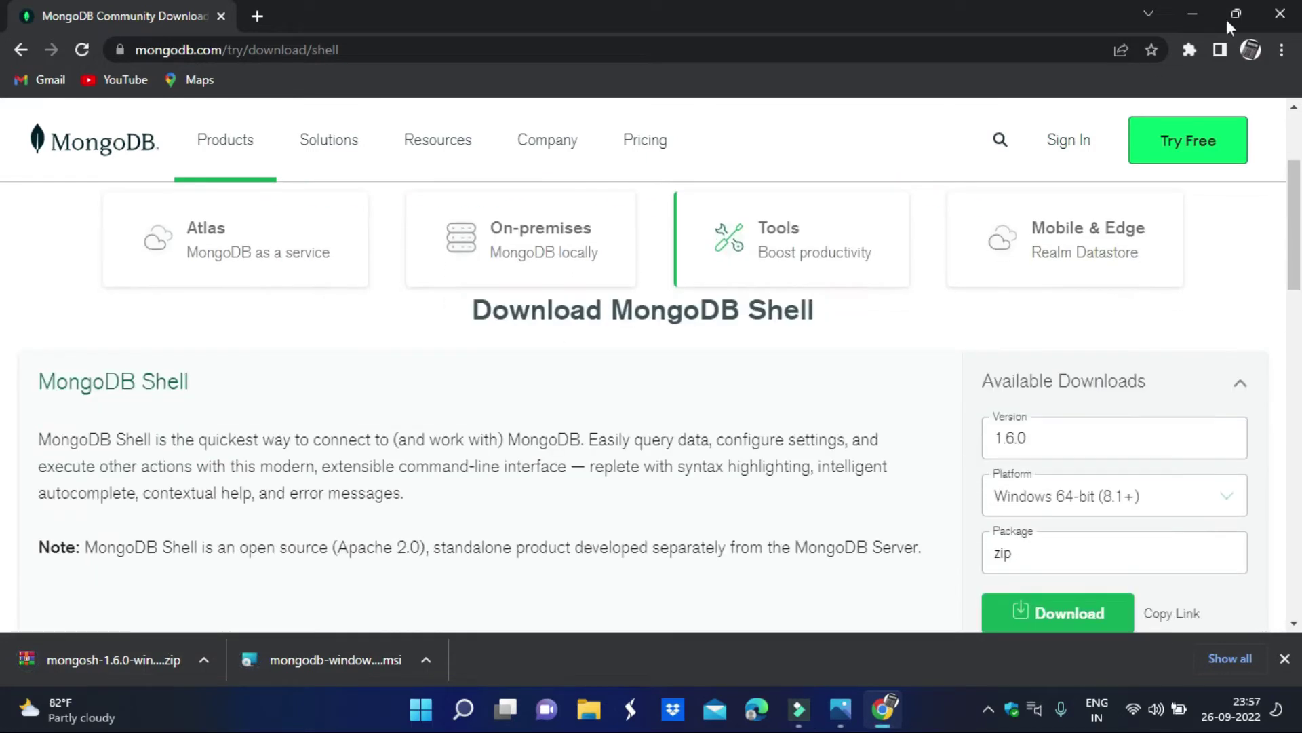
Step: Minimize the browser and run the mongodb-windows-x86_64-6.0.1-signed installer from the Downloads folder in File Explorer
click(1210, 3)
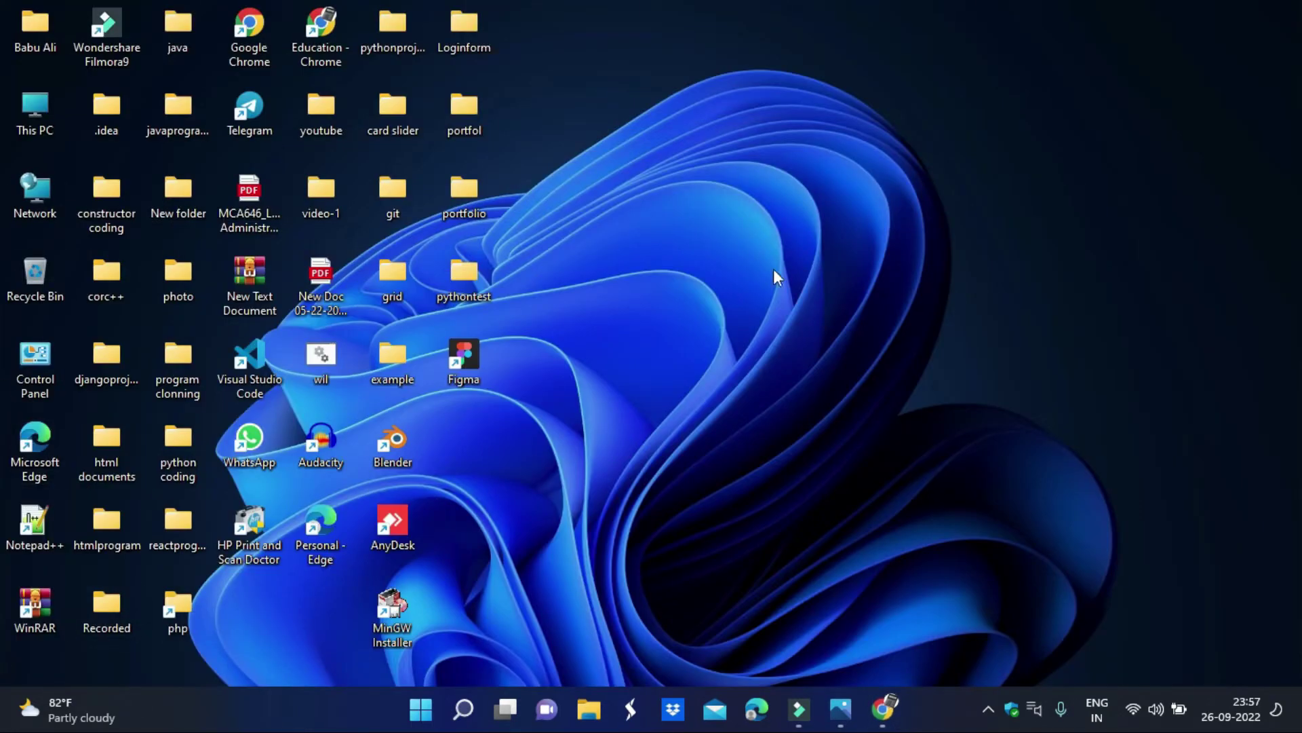
click(595, 723)
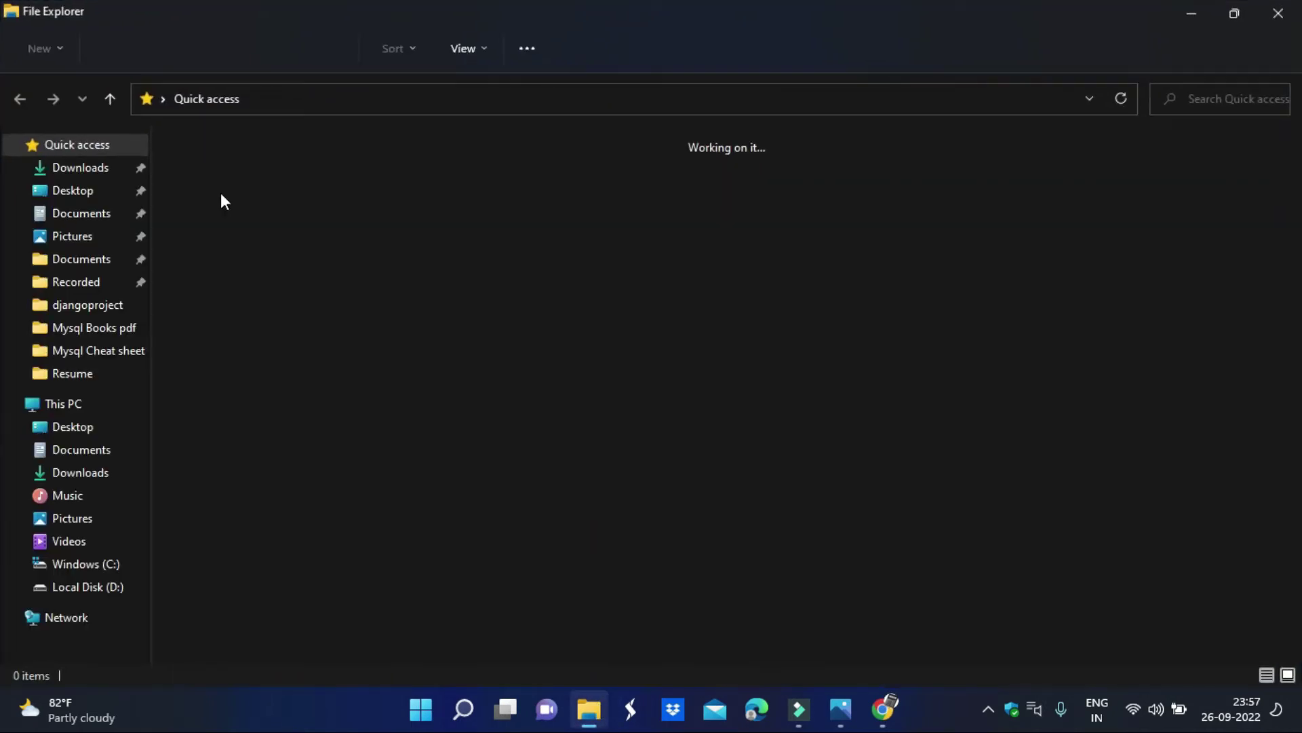
click(67, 168)
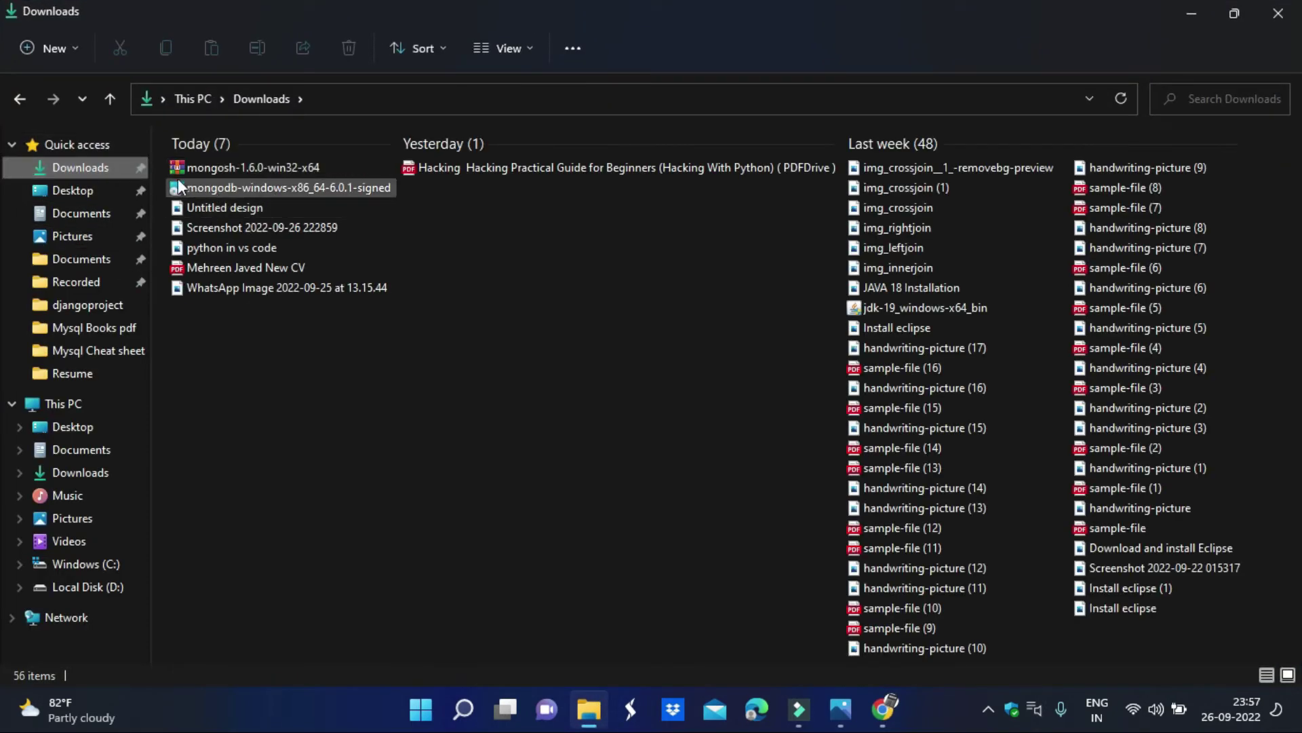
double_click(286, 188)
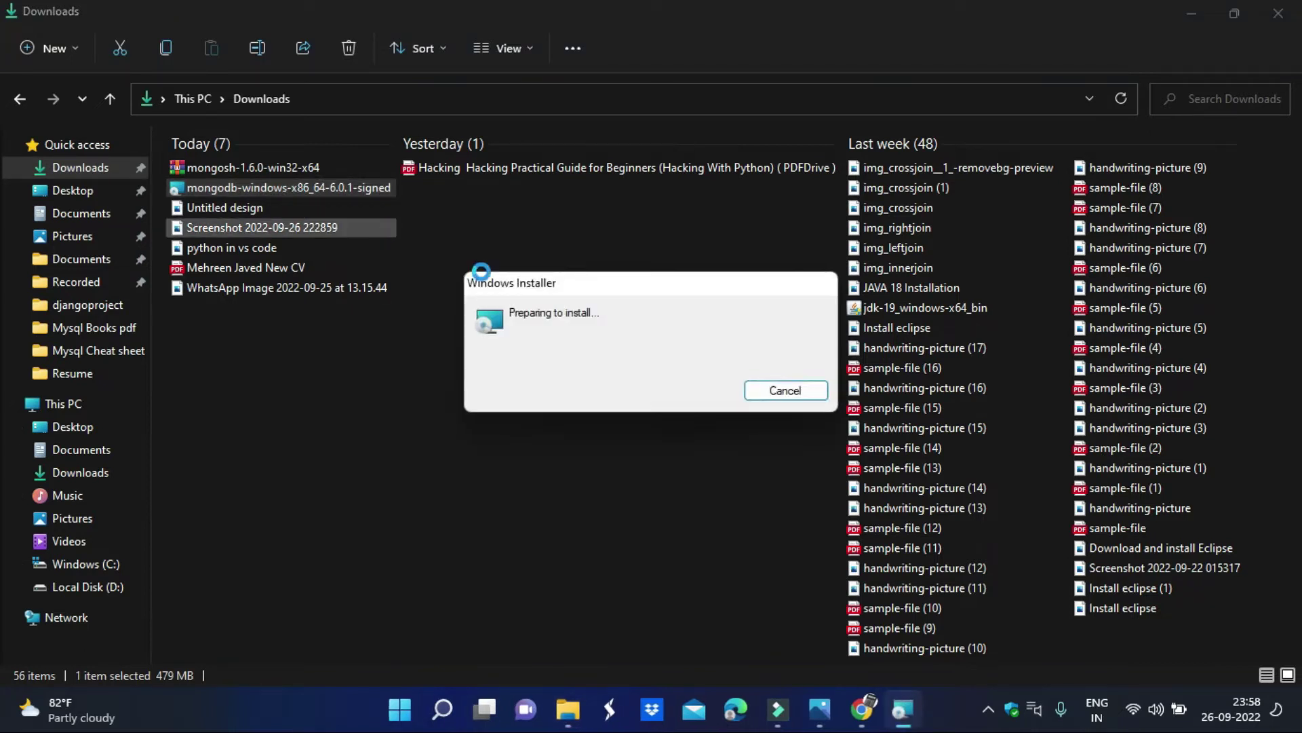
Step: Accept the MongoDB license agreement and choose the Complete setup type
click(749, 500)
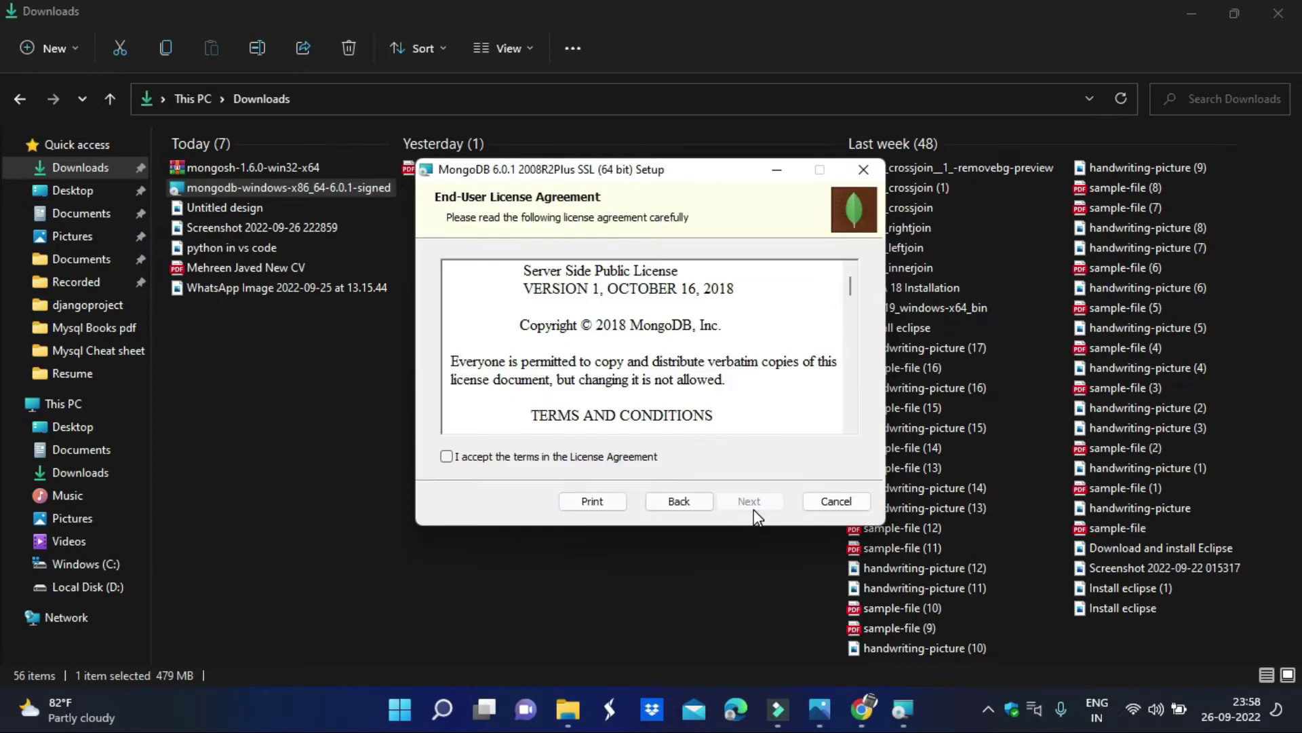
click(449, 457)
click(770, 501)
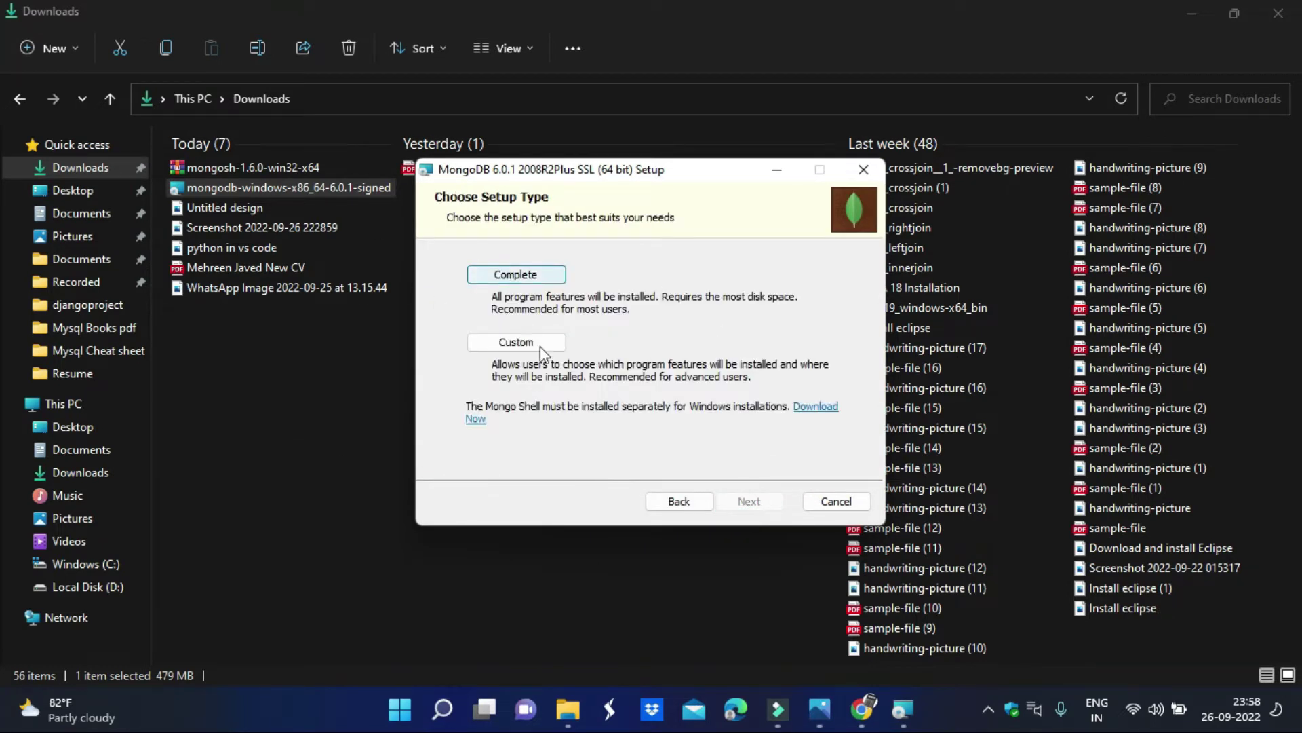
click(532, 274)
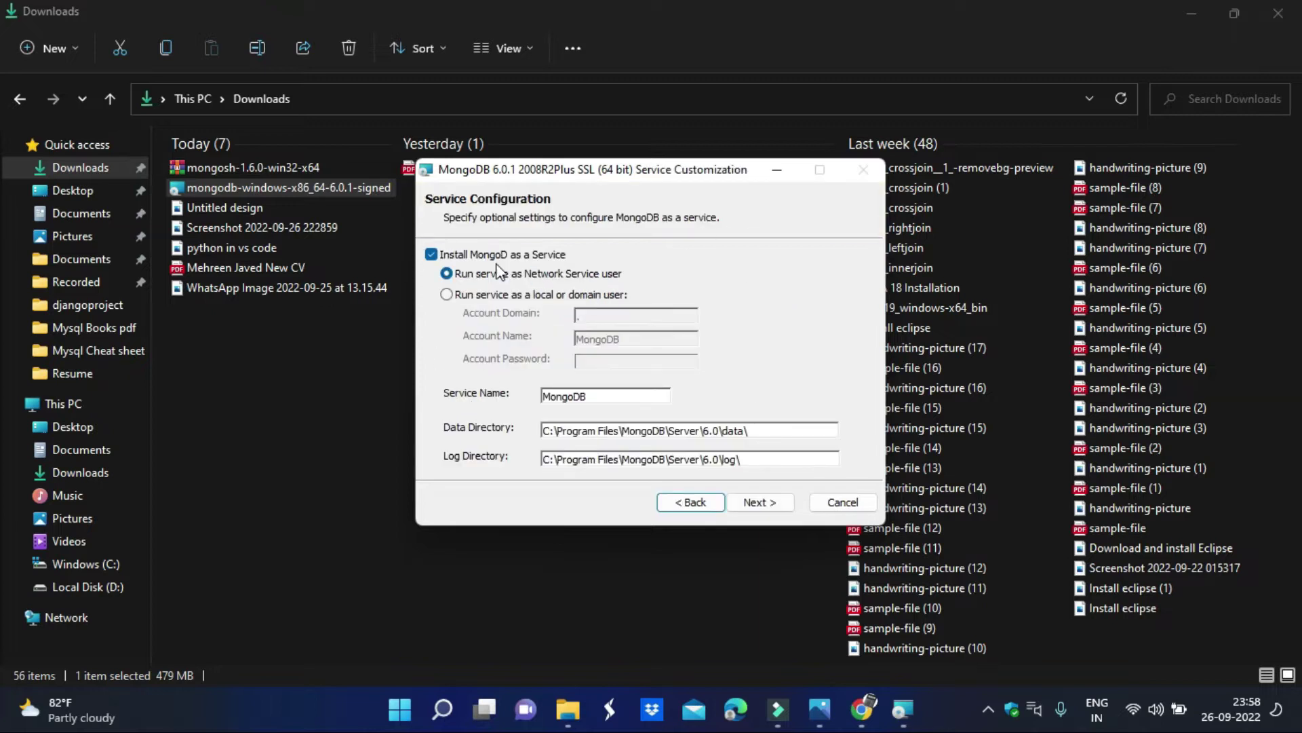
Step: Keep MongoD set to install as a service run by the Network Service user, and start the installation
click(765, 508)
click(749, 502)
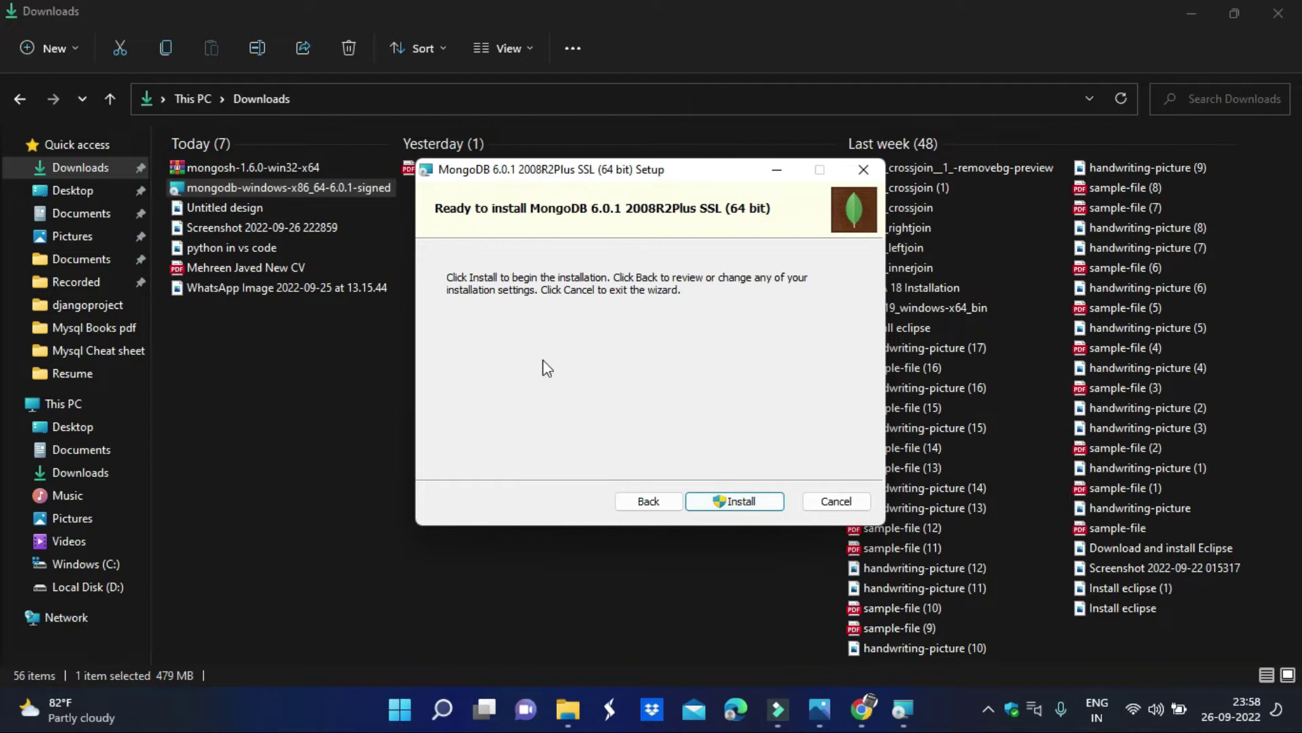
click(738, 503)
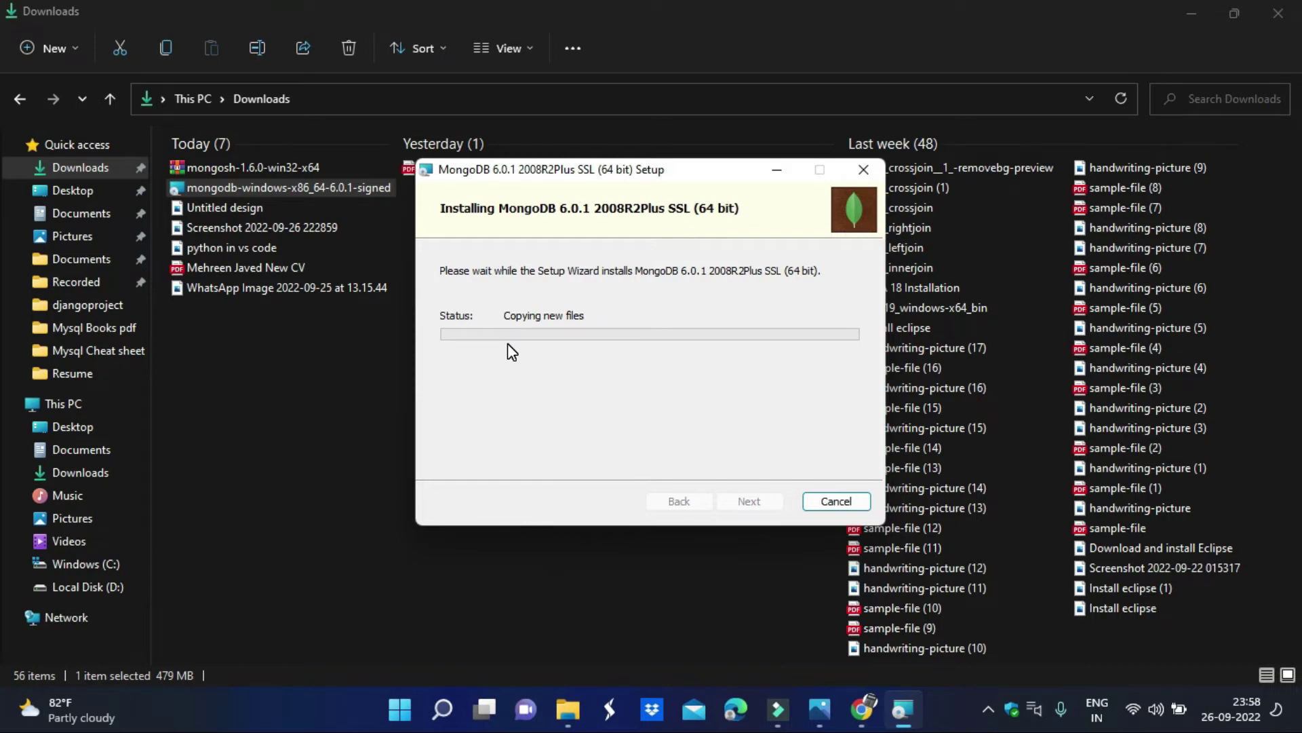
Step: Close the MongoDB Compass window showing the New Connection form
mouse_move(819, 709)
click(929, 638)
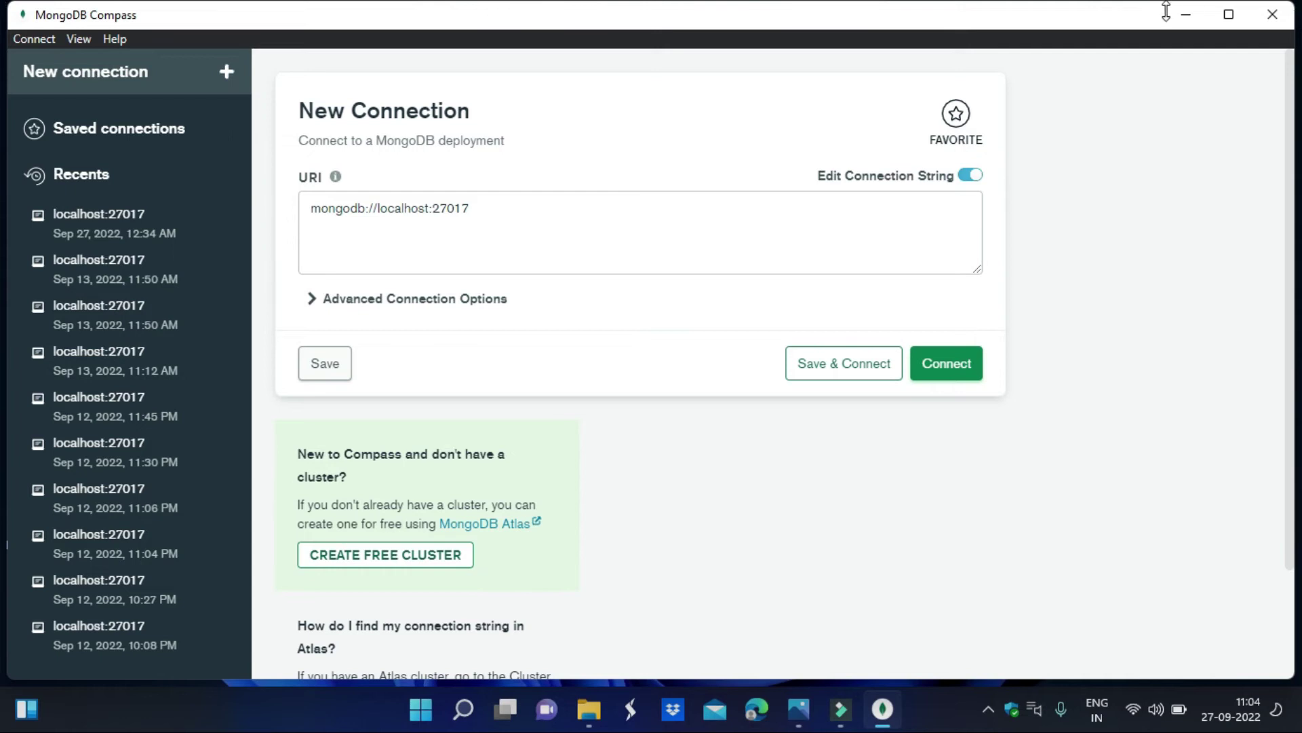
click(1276, 15)
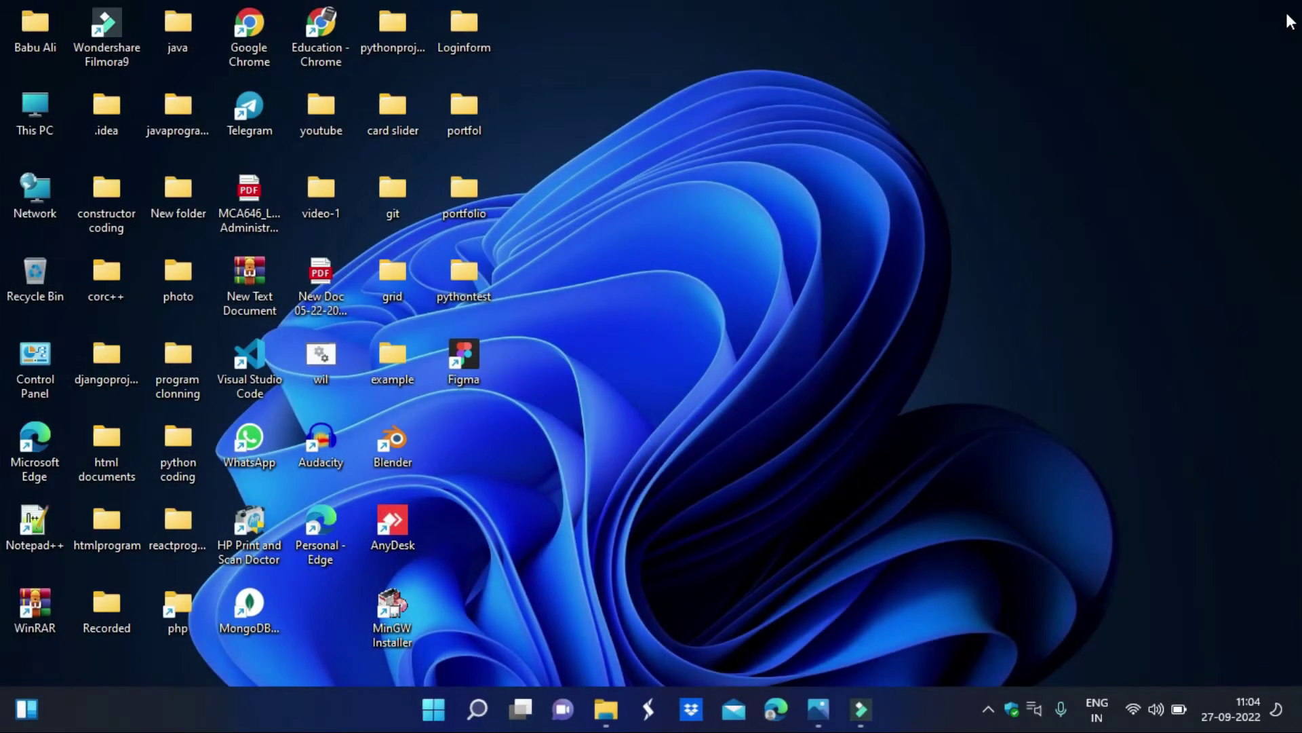
right_click(701, 200)
click(796, 279)
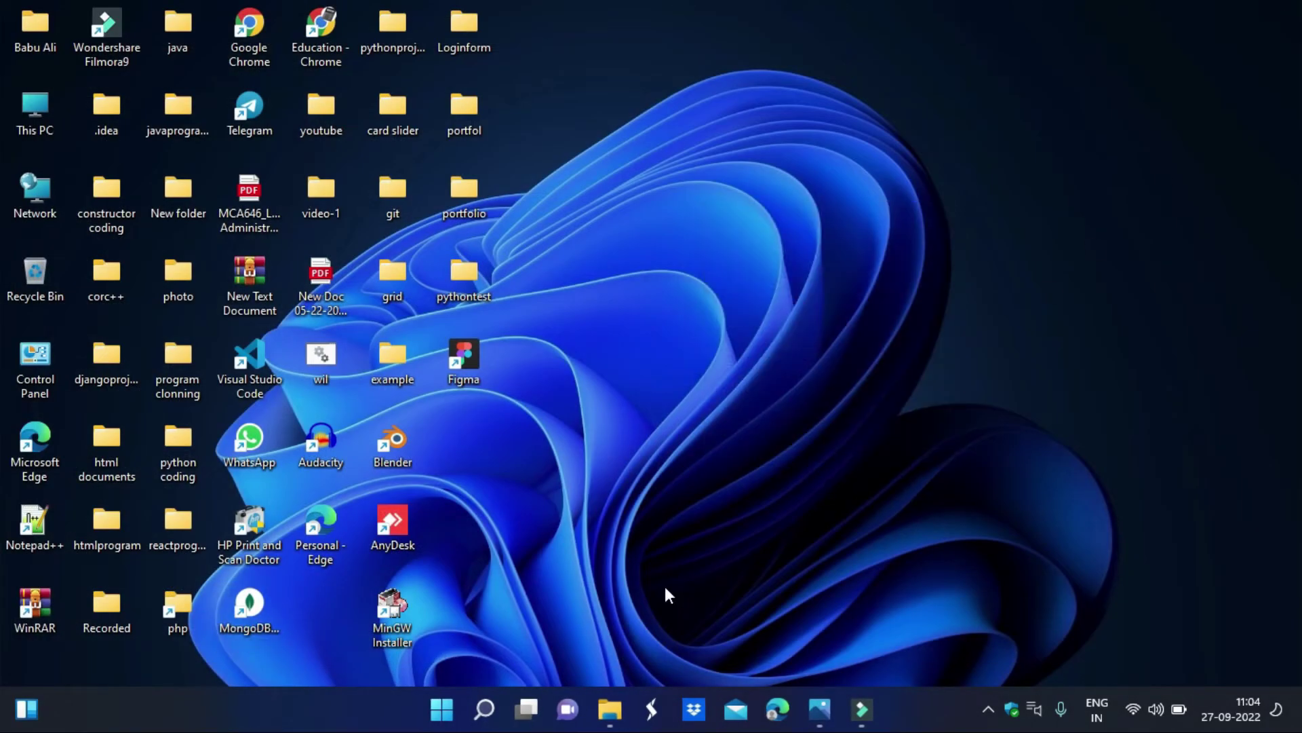
click(475, 705)
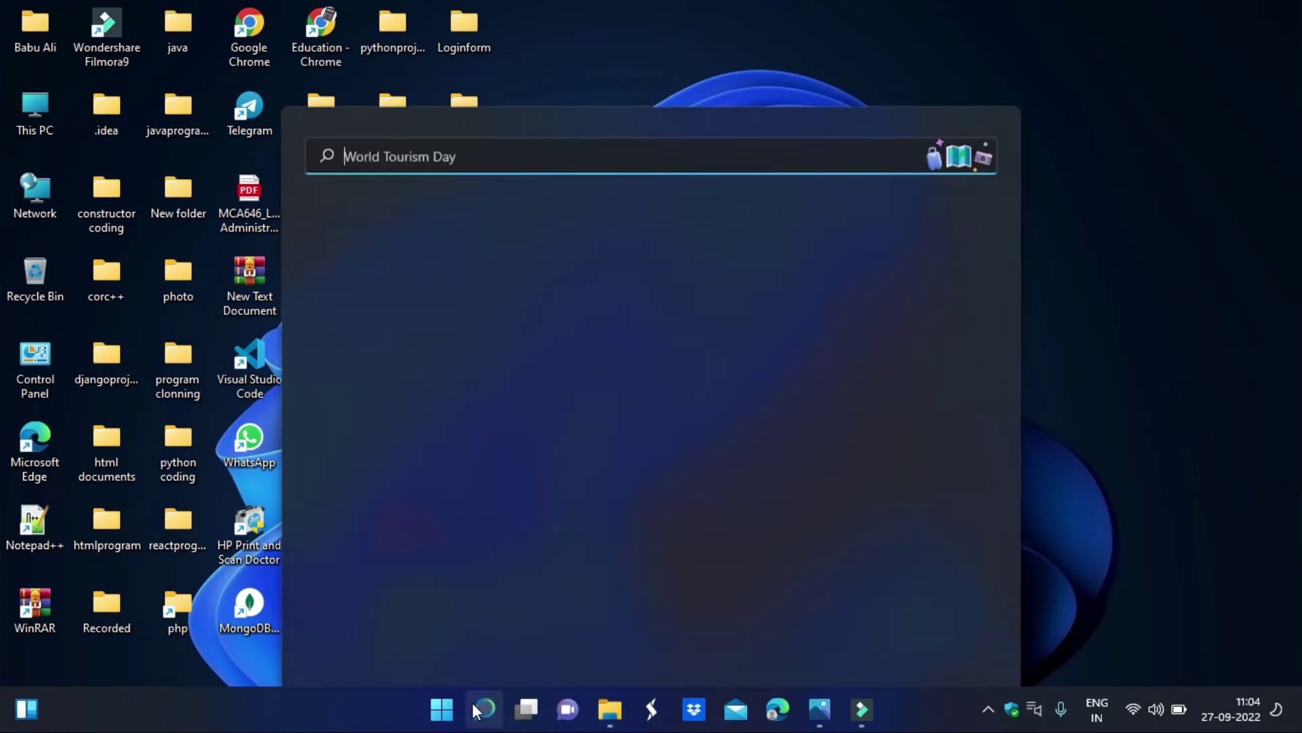
click(1235, 193)
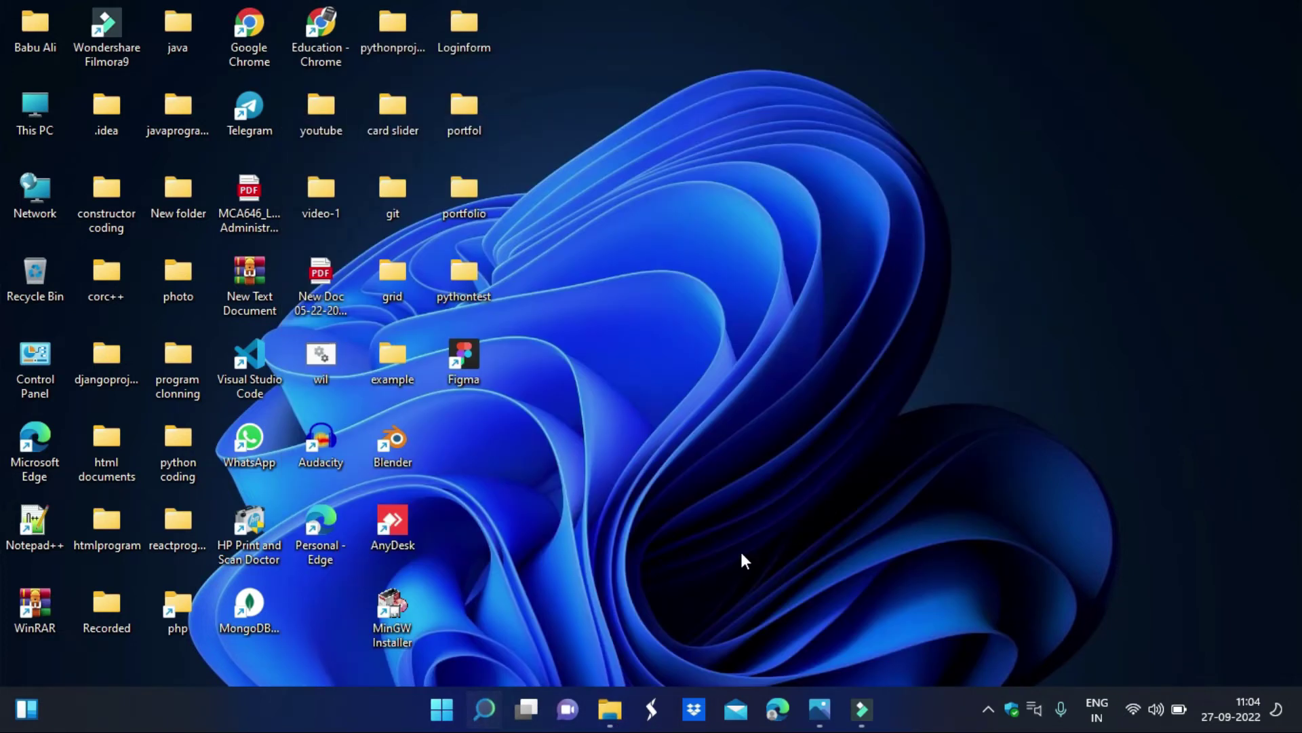
Step: Open the folder C:\Program Files\MongoDB\Server\6.0\bin in File Explorer and copy its path
click(610, 709)
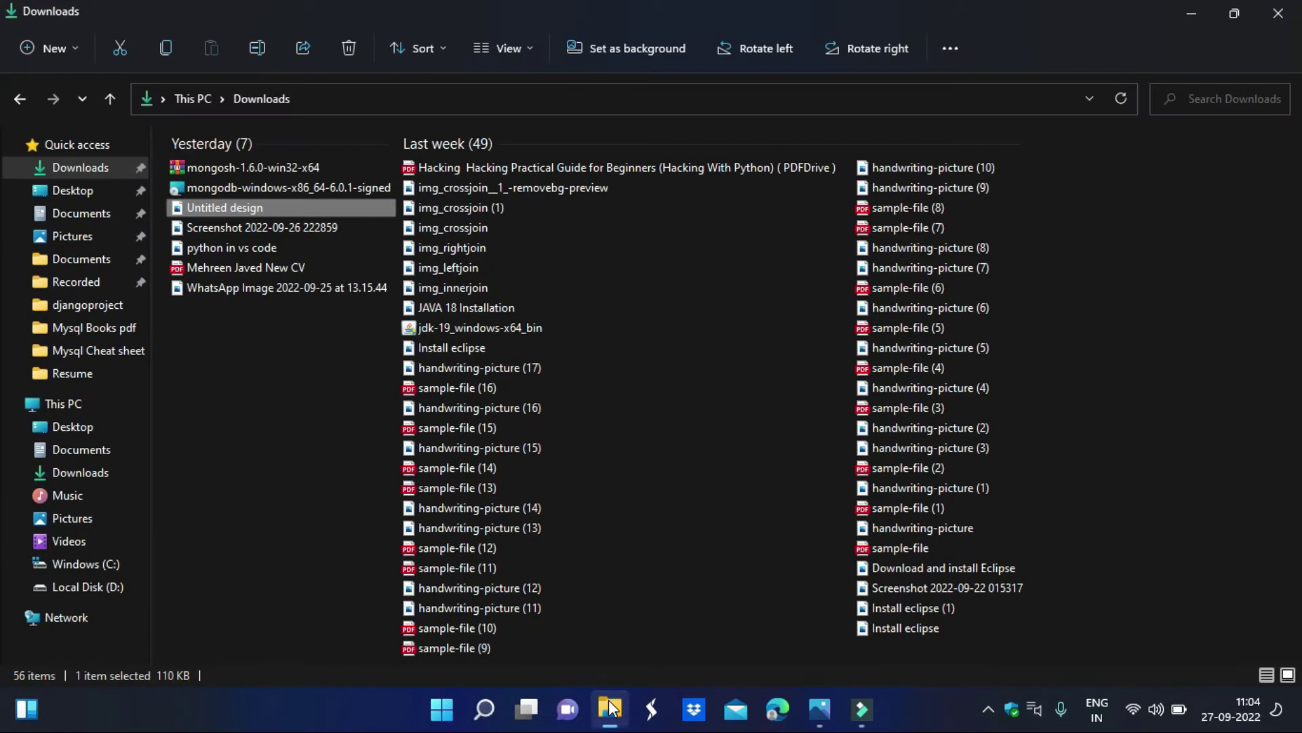
click(88, 563)
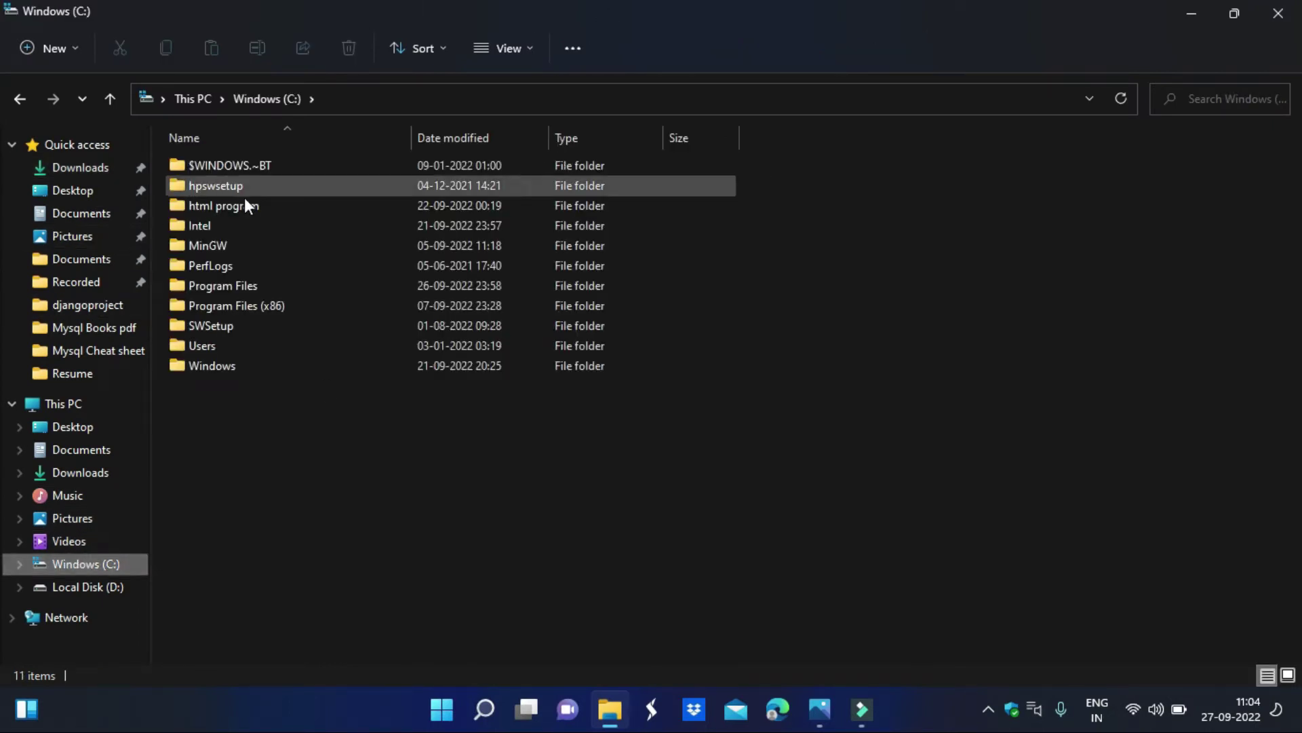
double_click(226, 283)
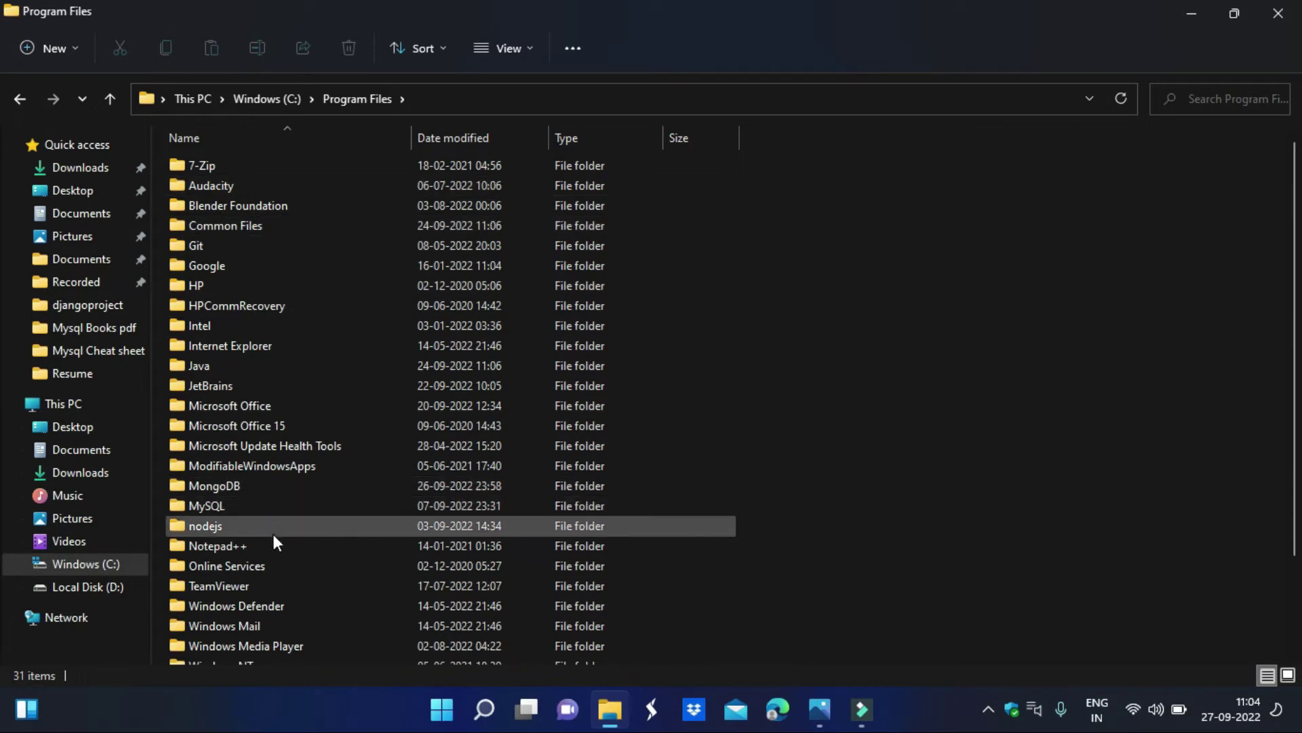
double_click(268, 488)
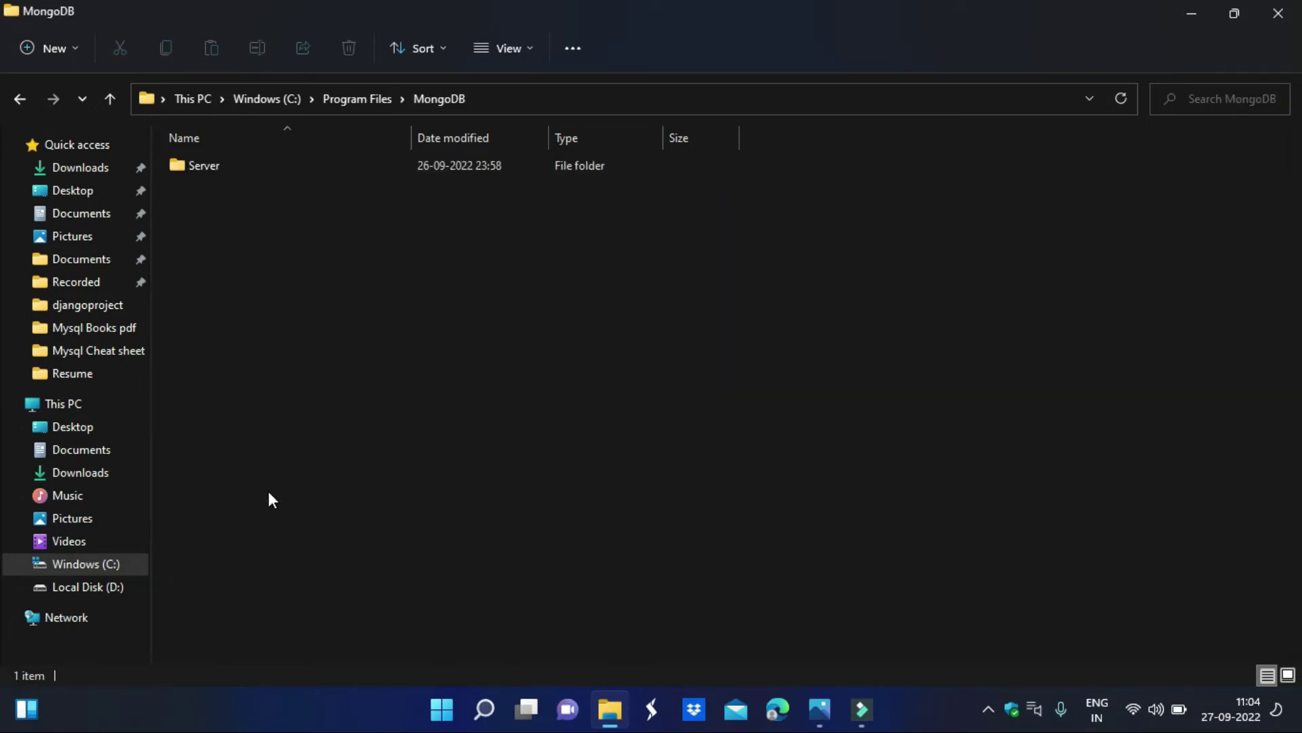
double_click(257, 168)
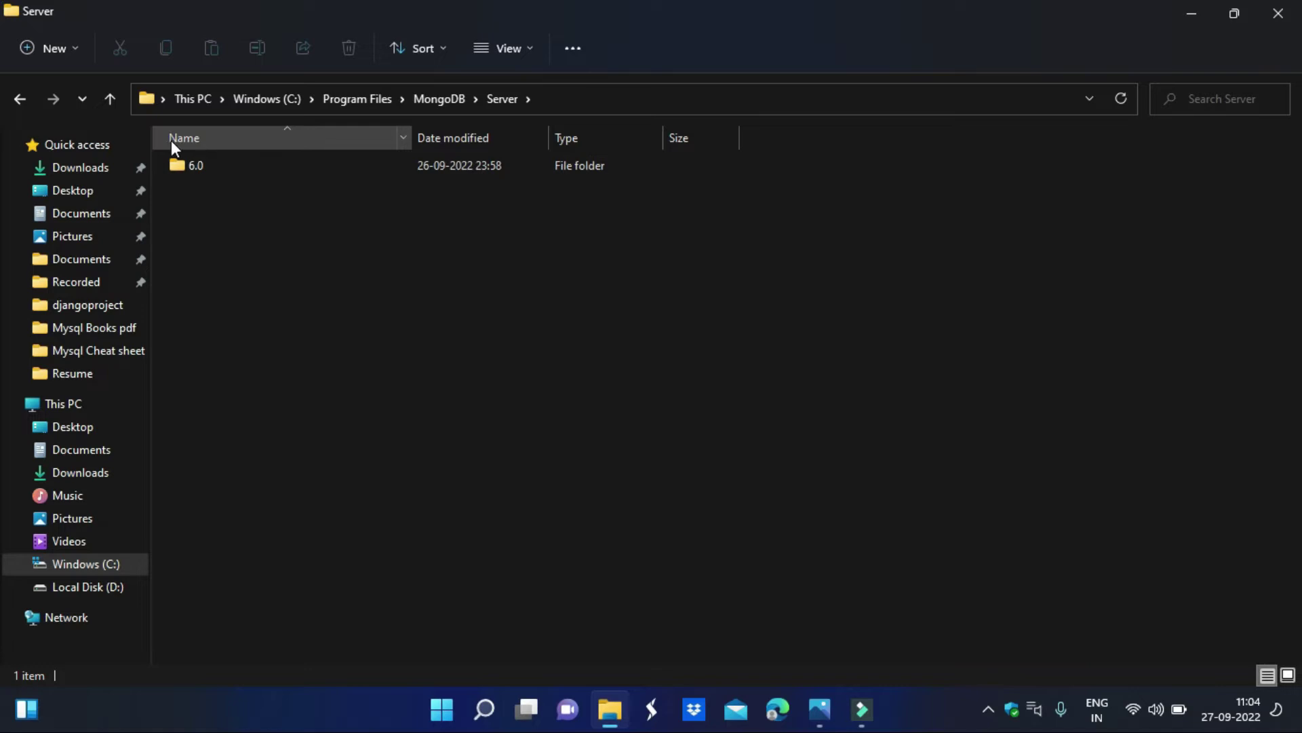
double_click(216, 169)
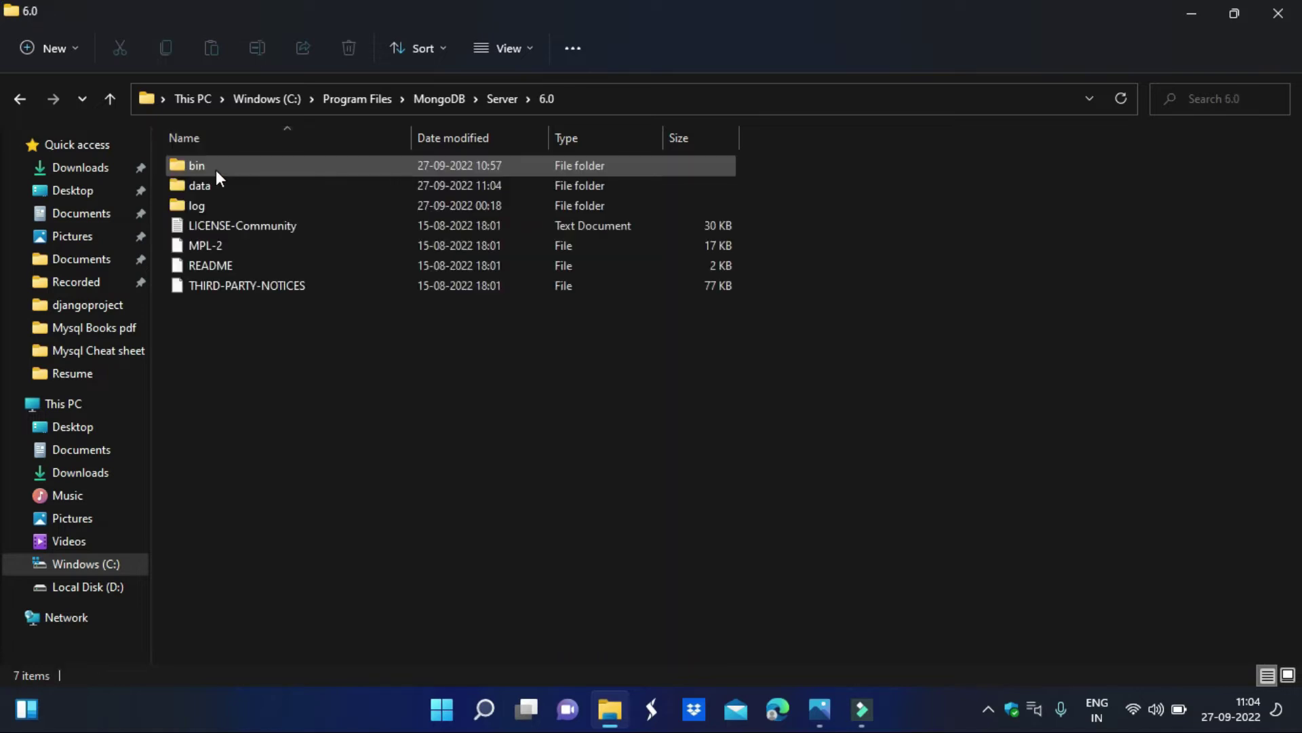
double_click(218, 168)
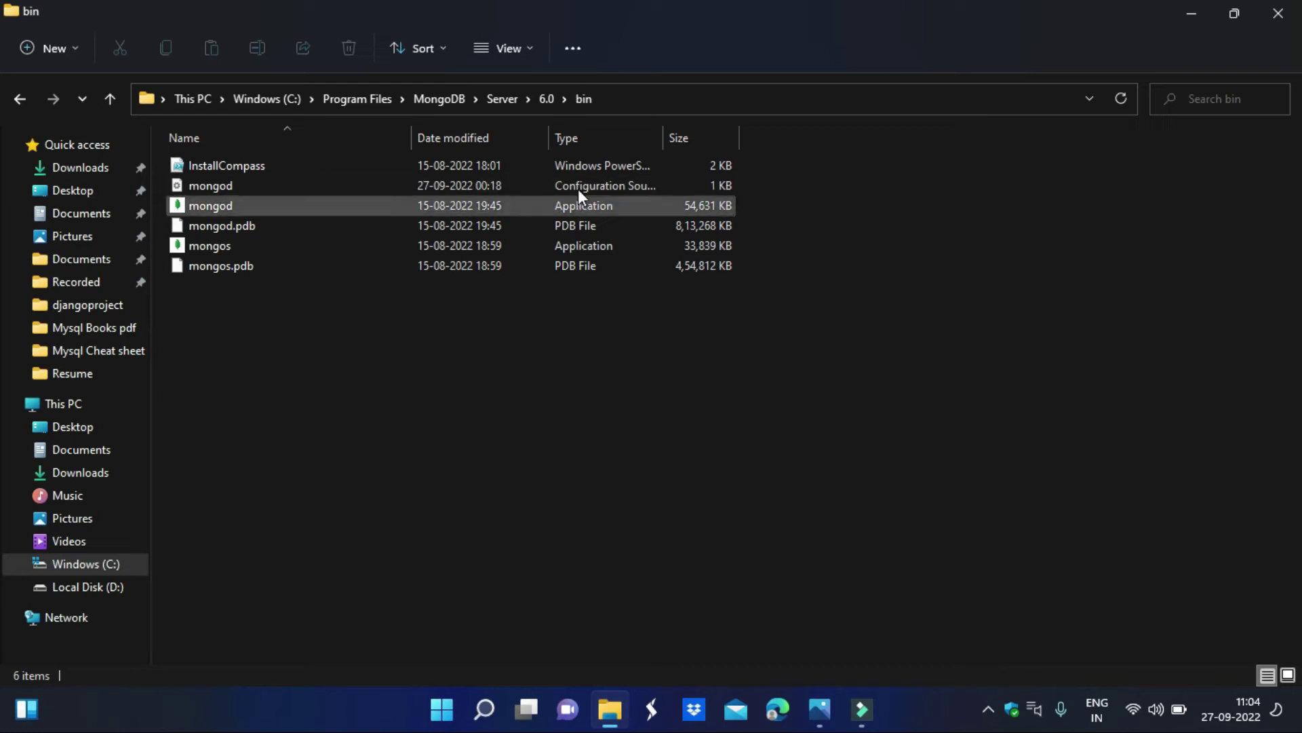
click(639, 99)
key(ctrl+c)
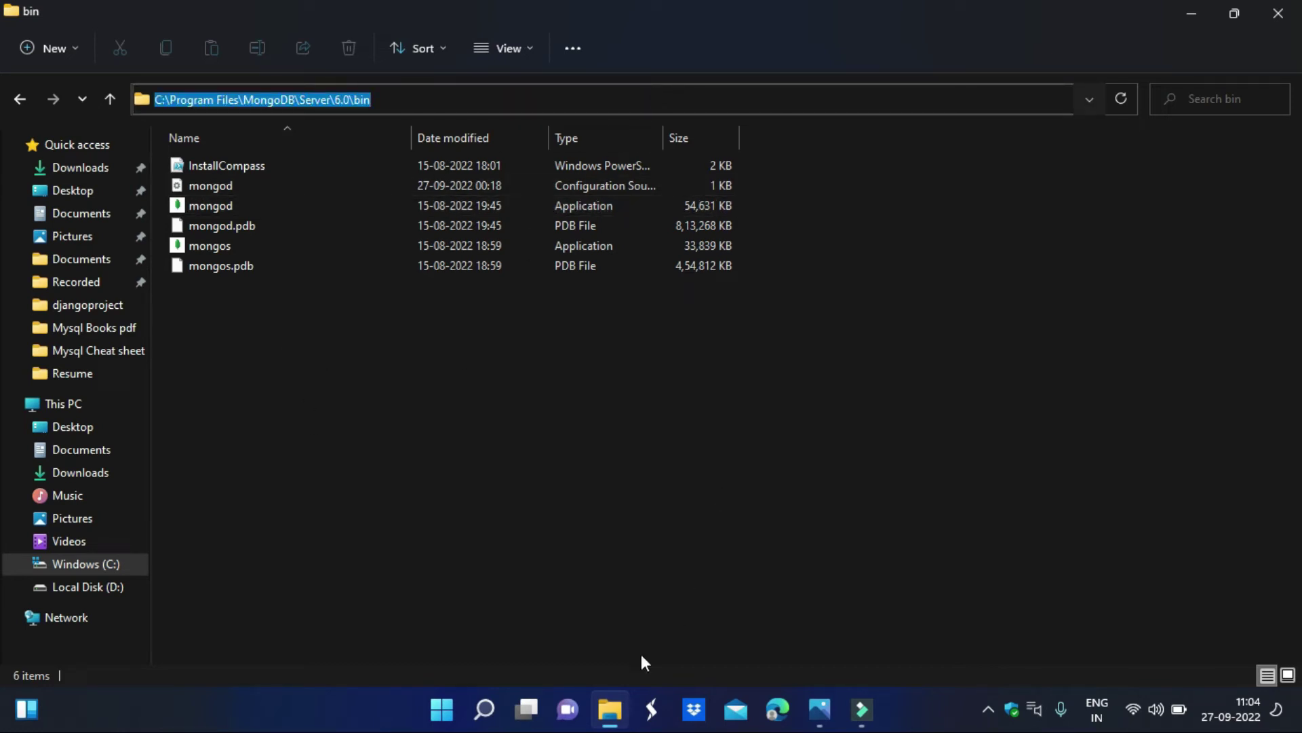
Step: Search Windows for "env" and open the system environment variables settings, bringing System Properties to the front
click(488, 716)
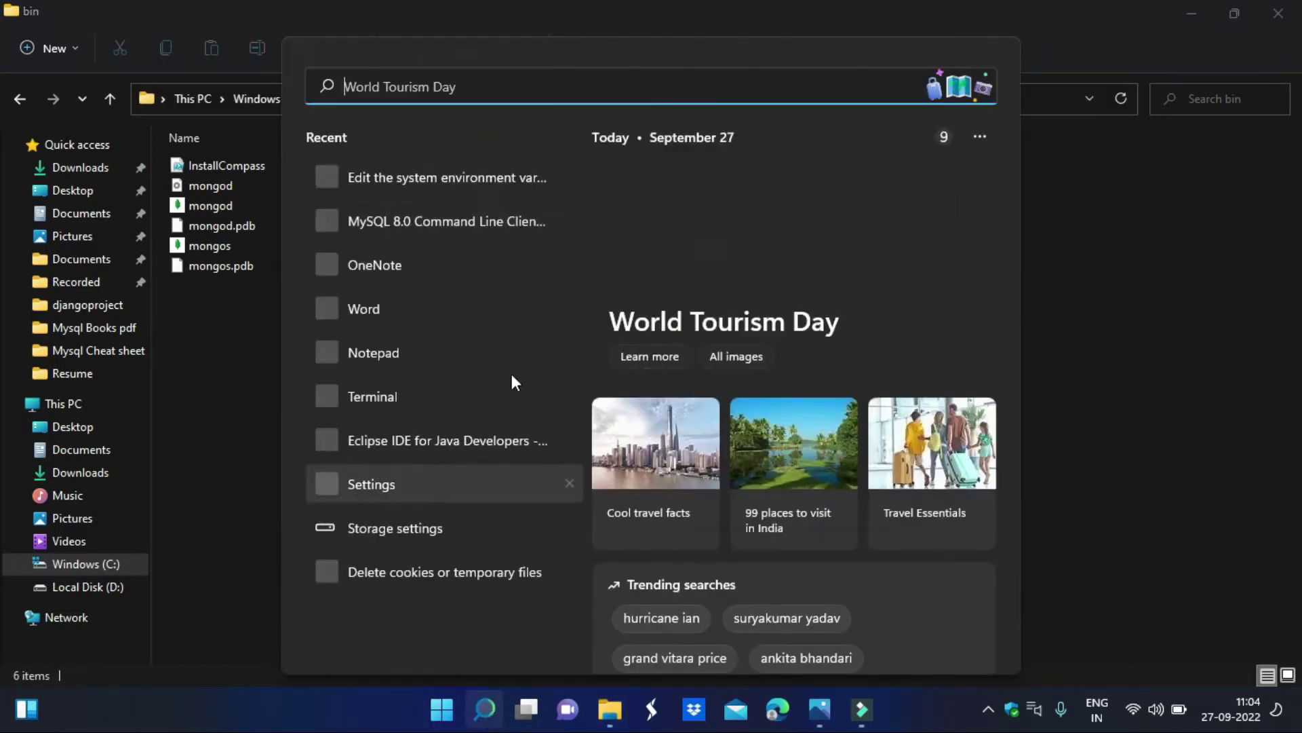
text(env)
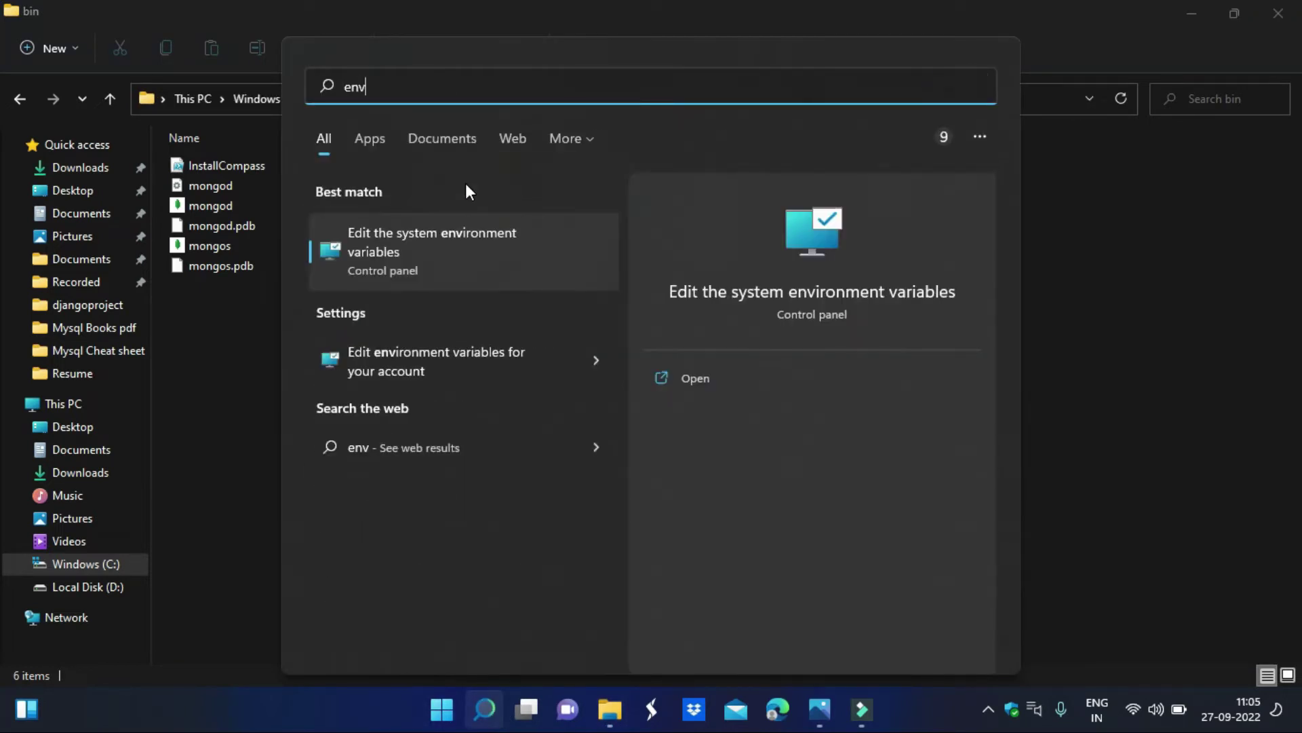
click(460, 252)
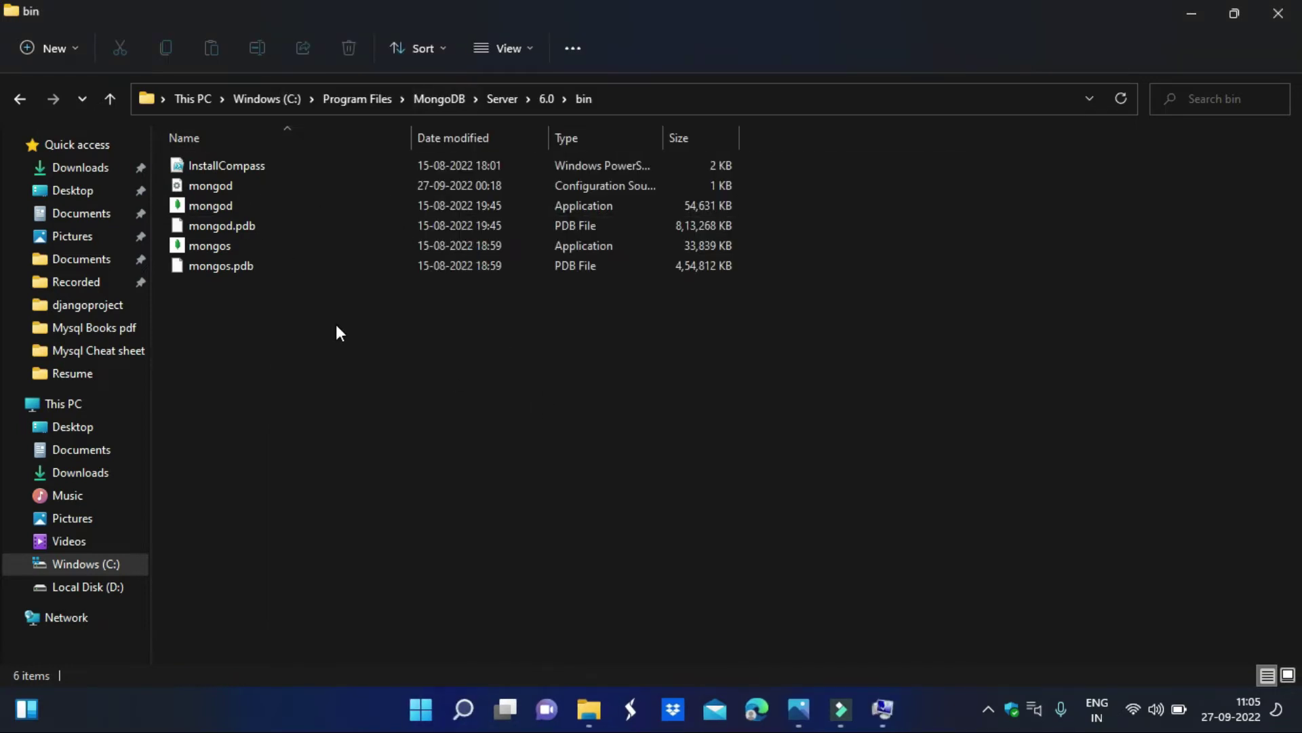
click(894, 705)
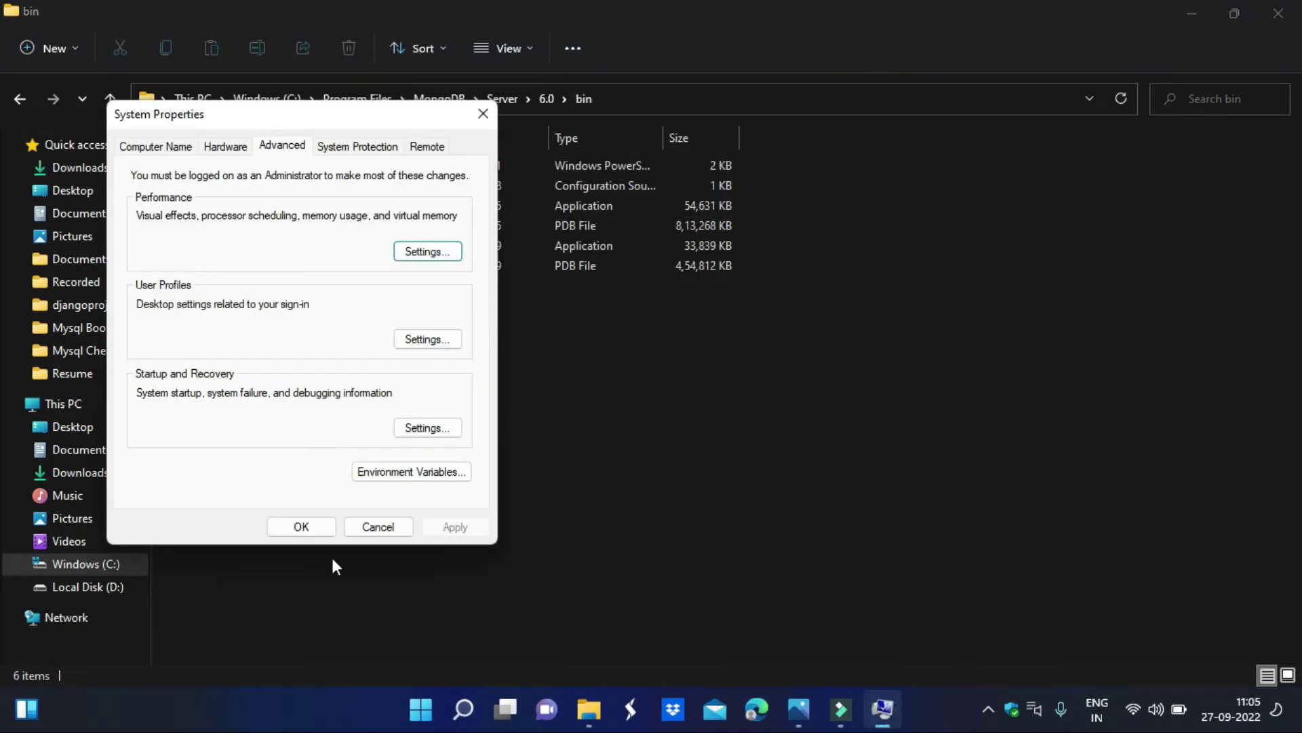
Step: Add C:\Program Files\MongoDB\Server\6.0\bin as a new entry in the system Path variable and save the environment settings
click(420, 473)
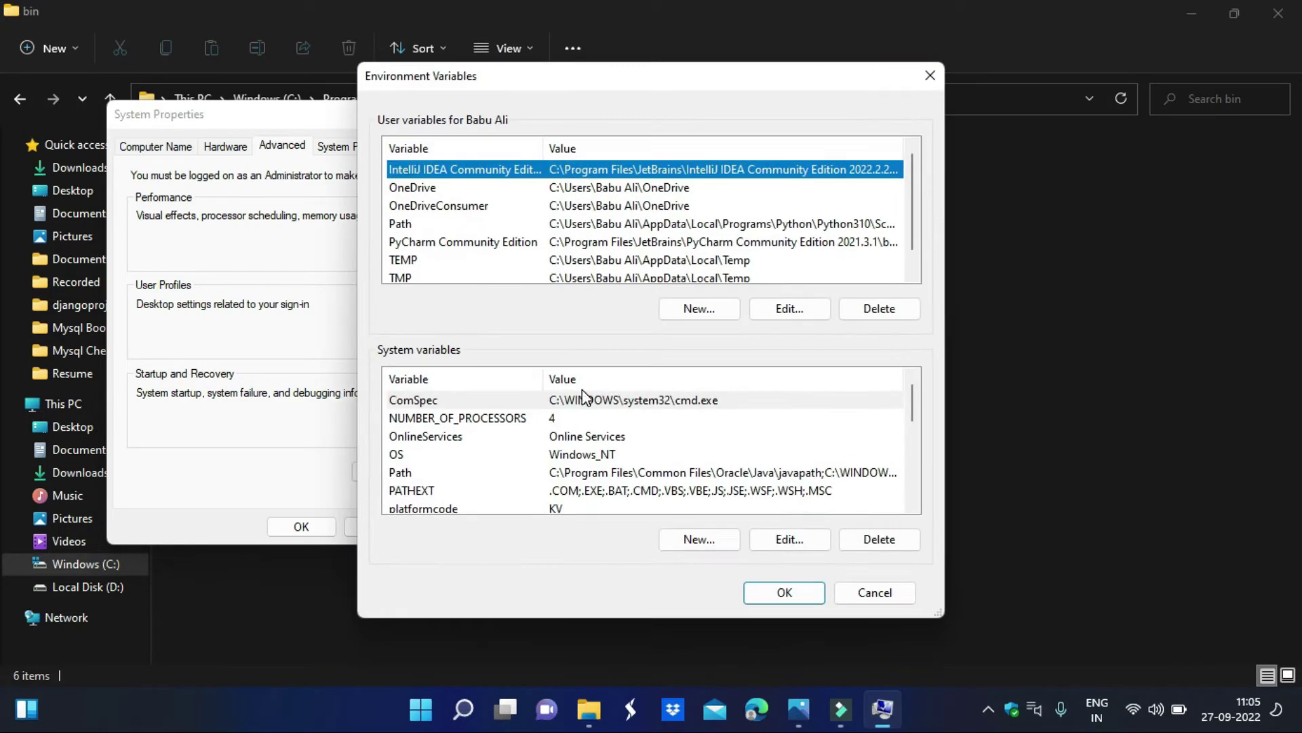
click(421, 473)
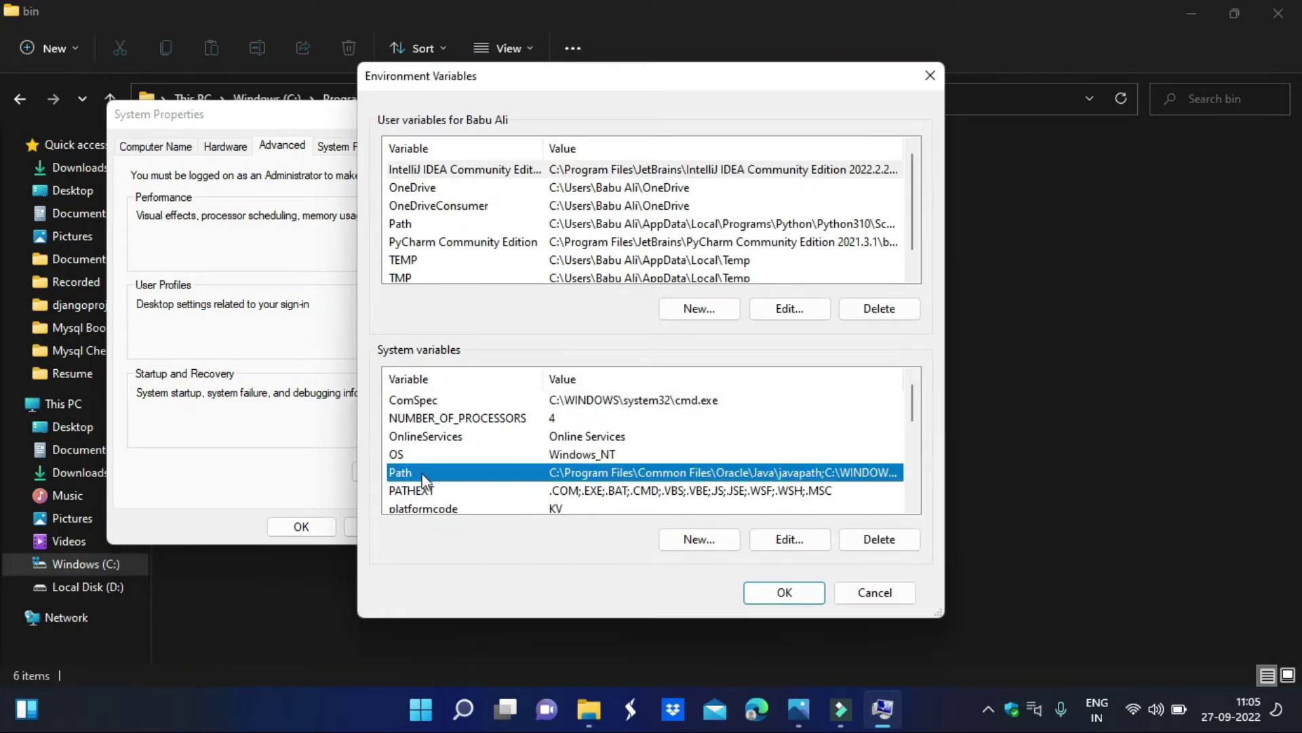
click(794, 540)
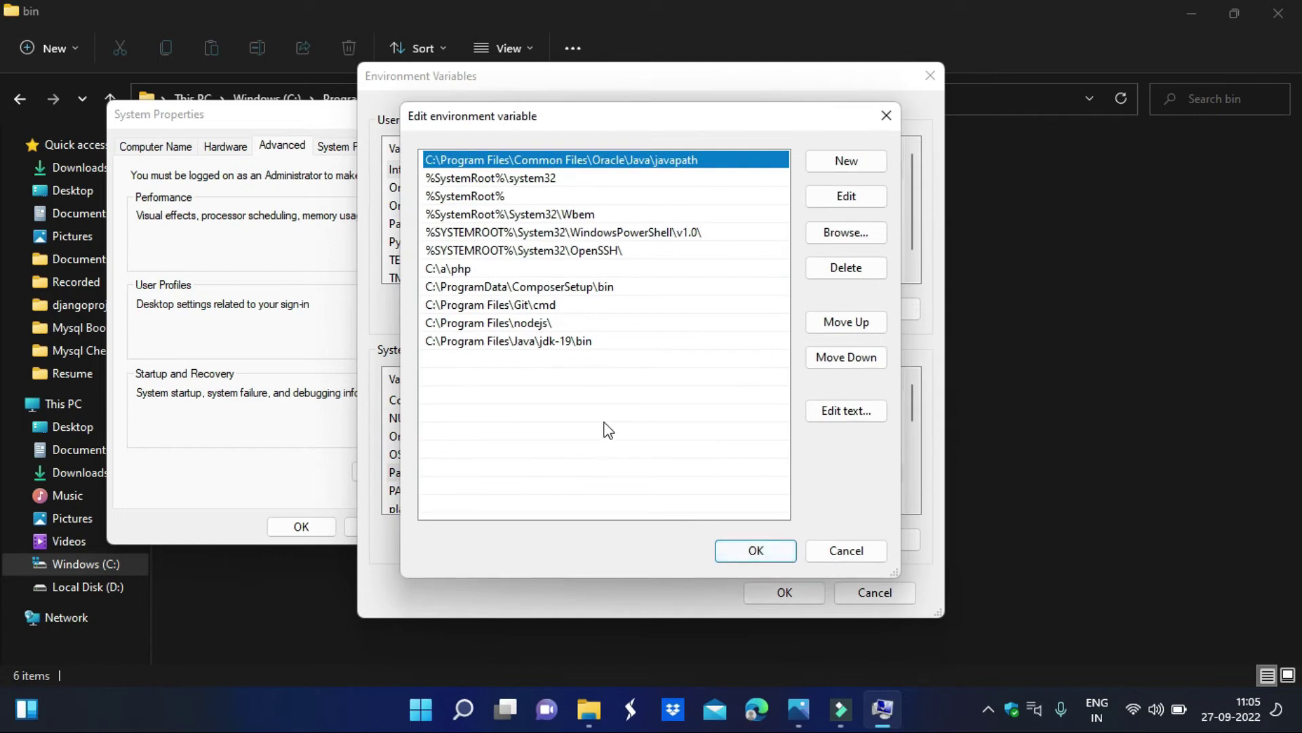
click(858, 166)
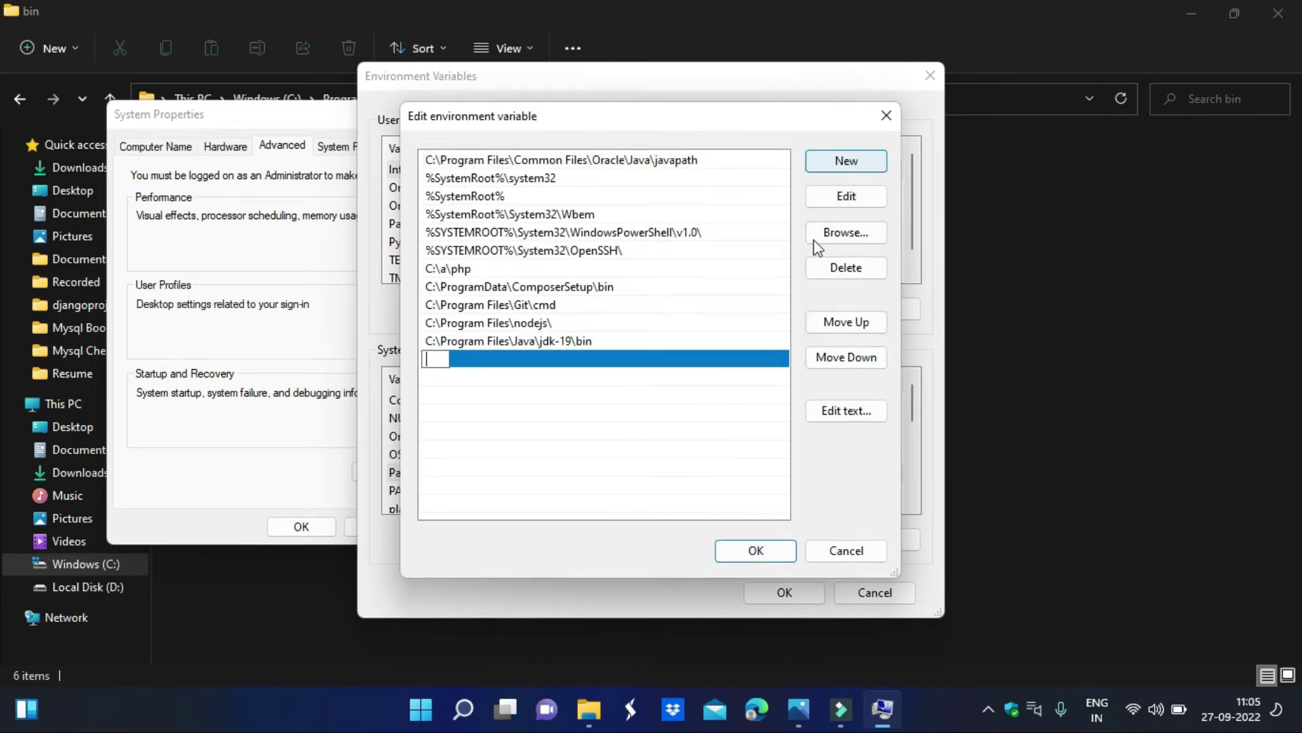
key(ctrl+v)
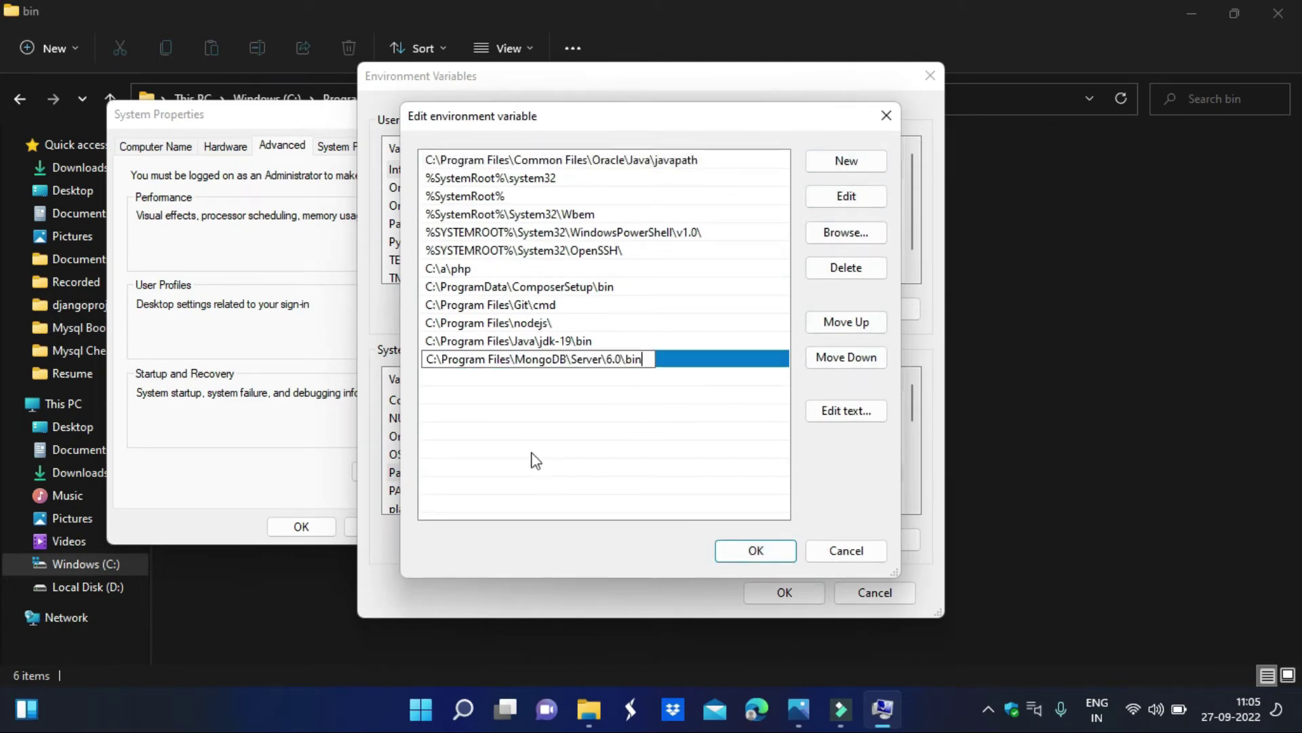
click(734, 555)
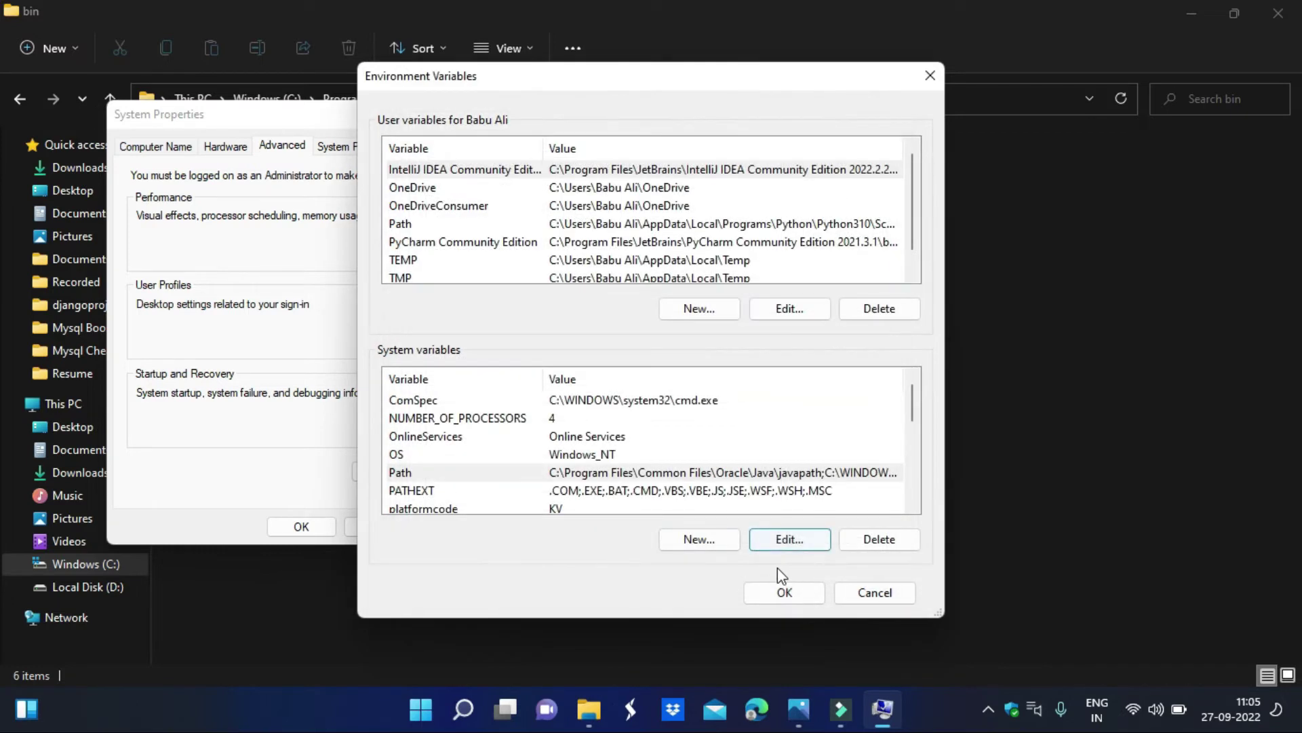
click(793, 594)
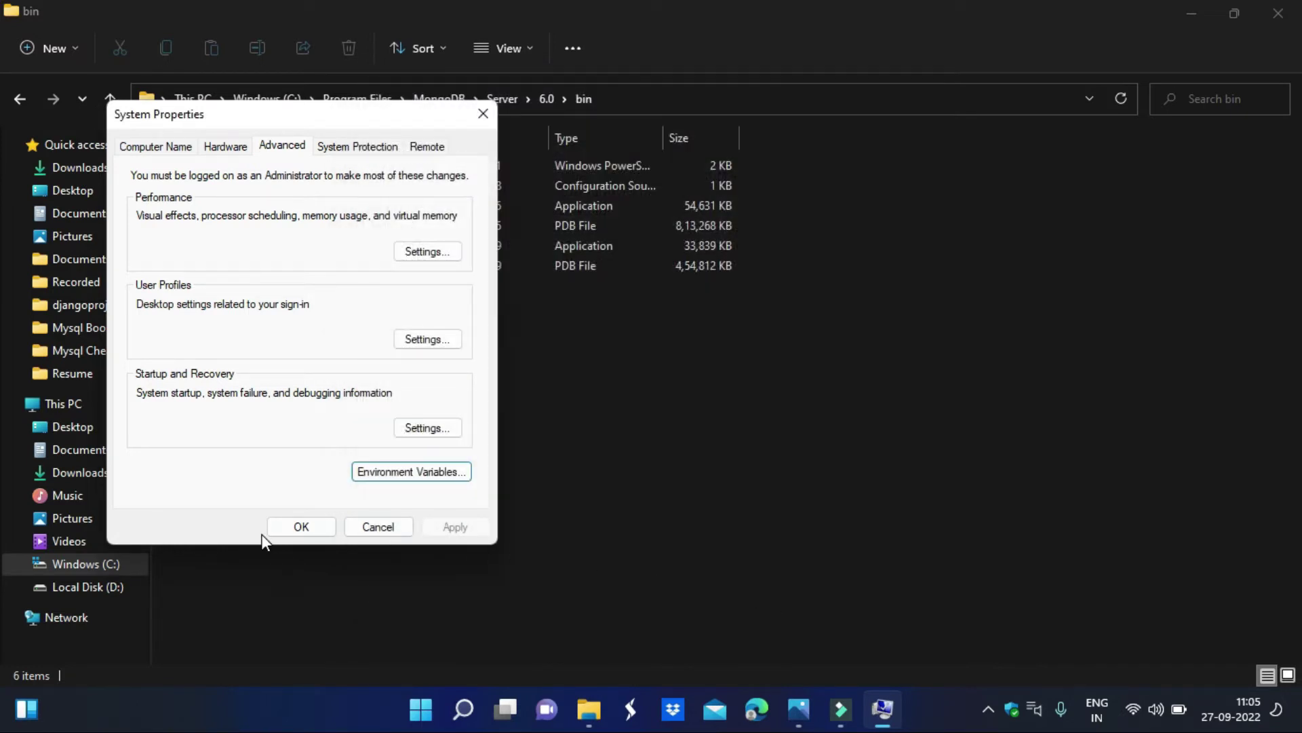
click(302, 527)
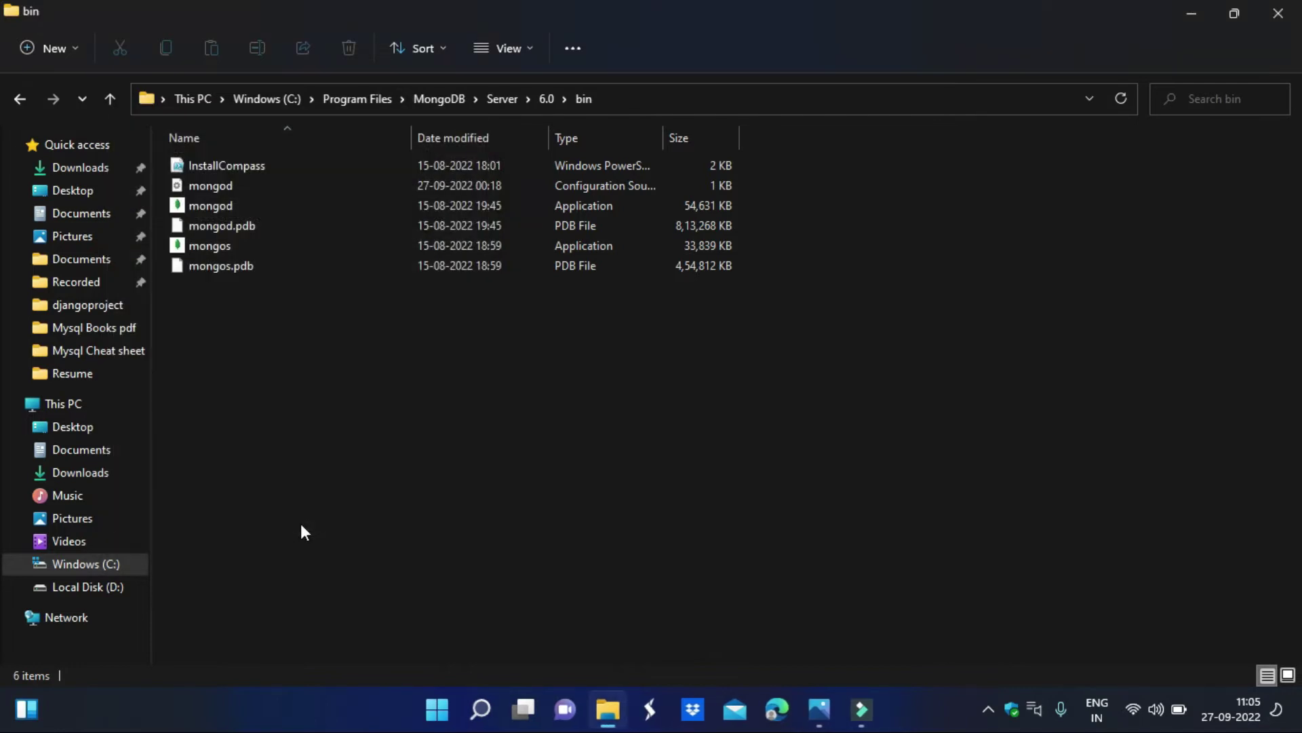
Step: Extract the mongosh-1.6.0-win32-x64 archive in Downloads to its default destination folder
click(103, 170)
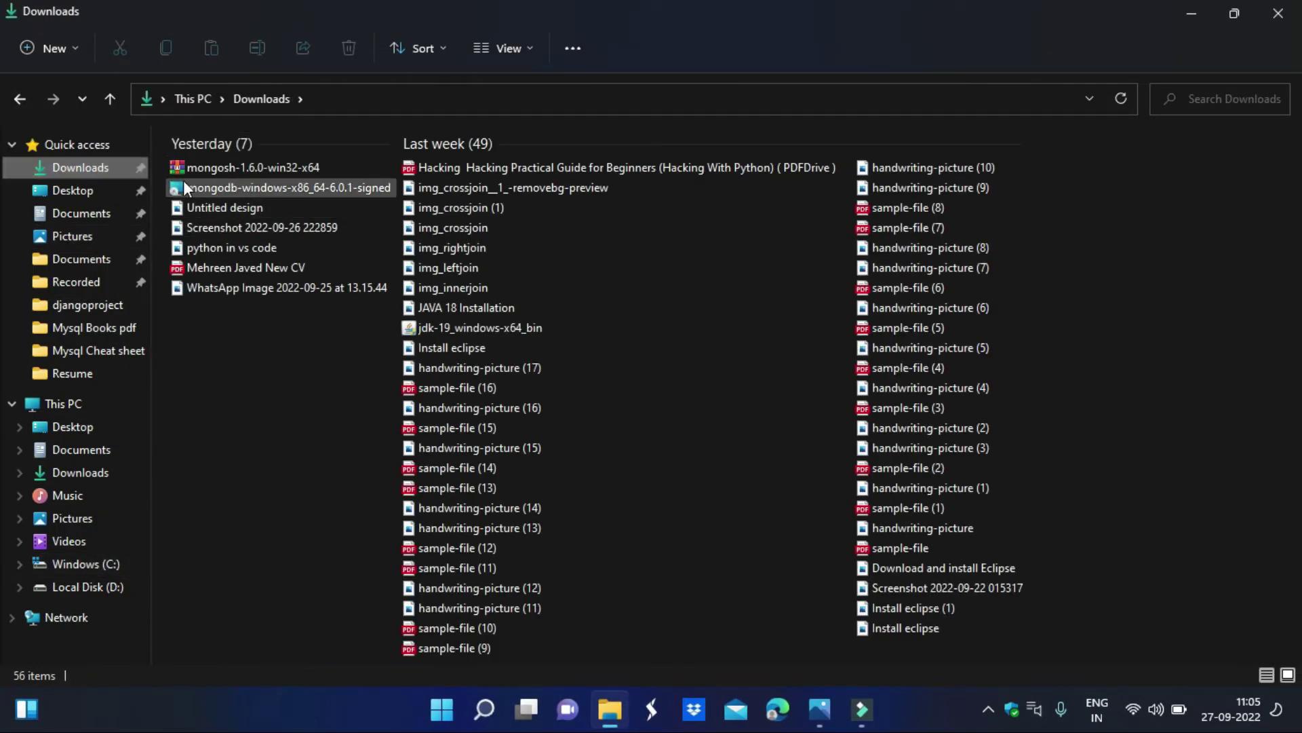
right_click(260, 165)
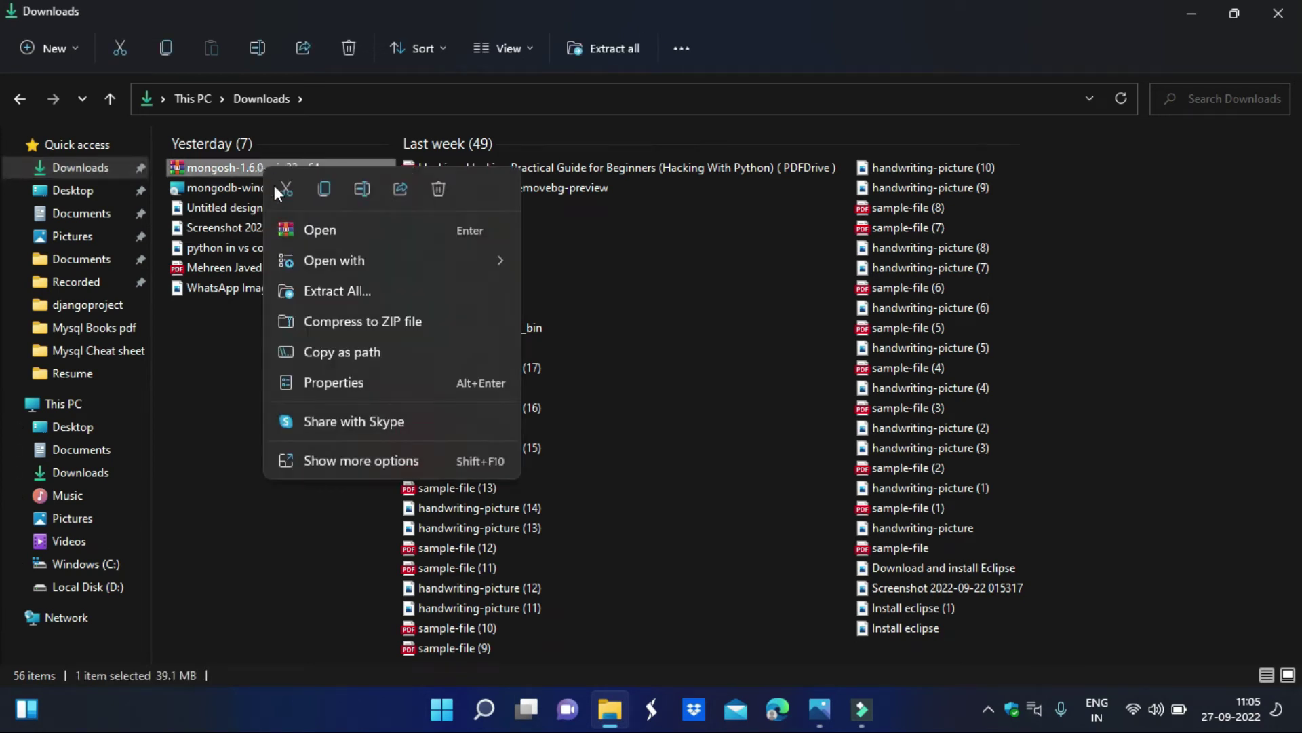
click(361, 287)
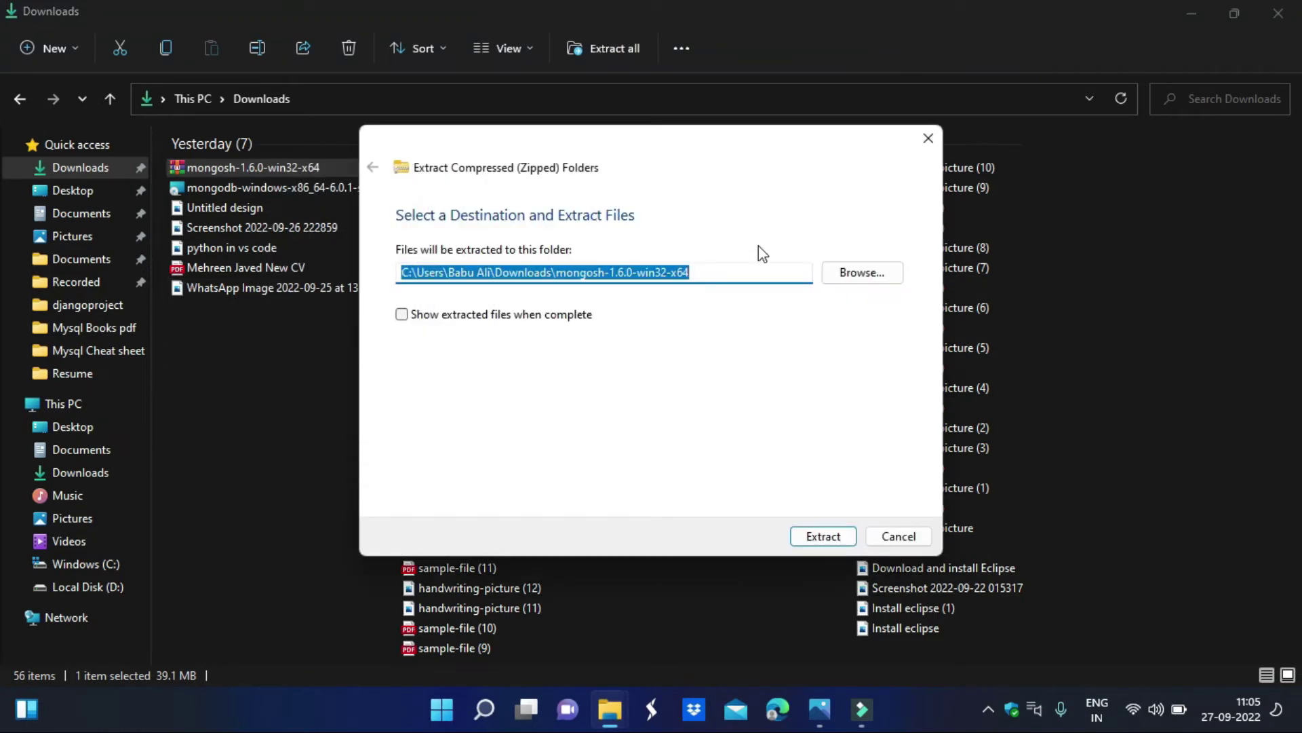
click(845, 537)
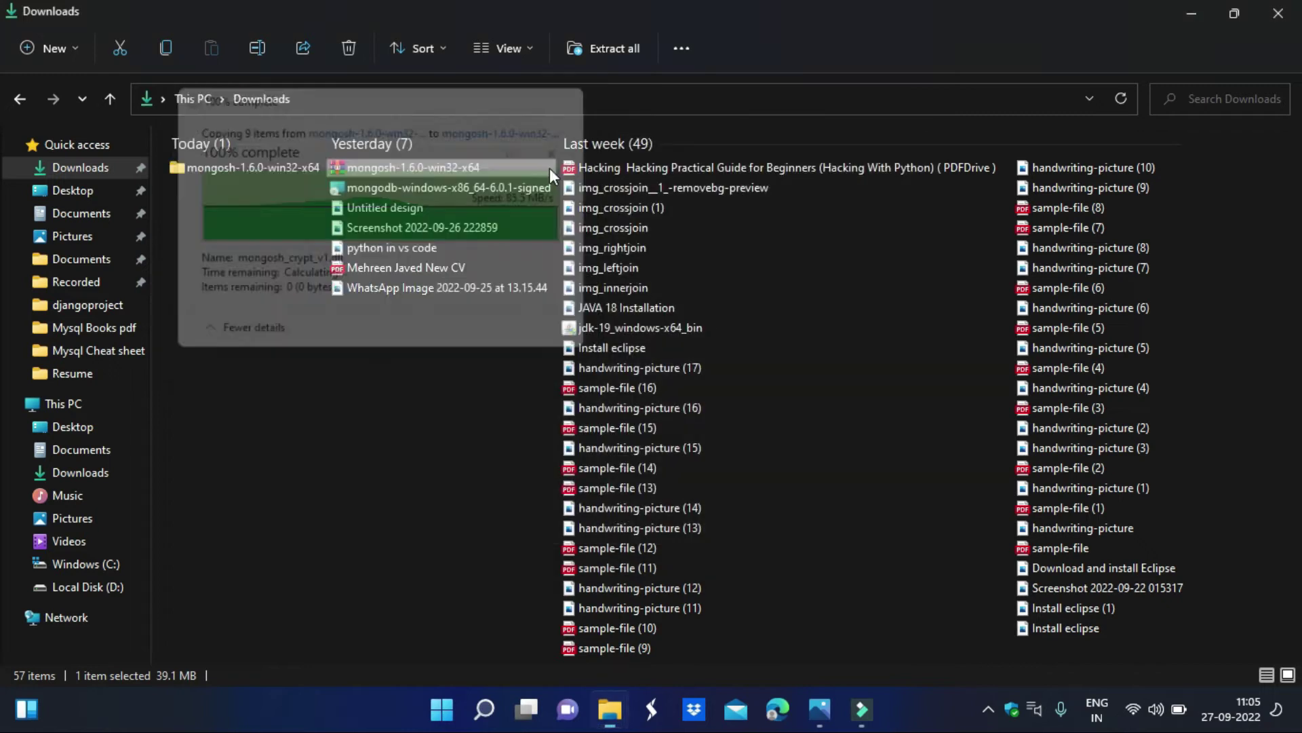
Step: Cut the mongosh application from the bin folder inside the extracted mongosh-1.6.0-win32-x64 folder
double_click(262, 167)
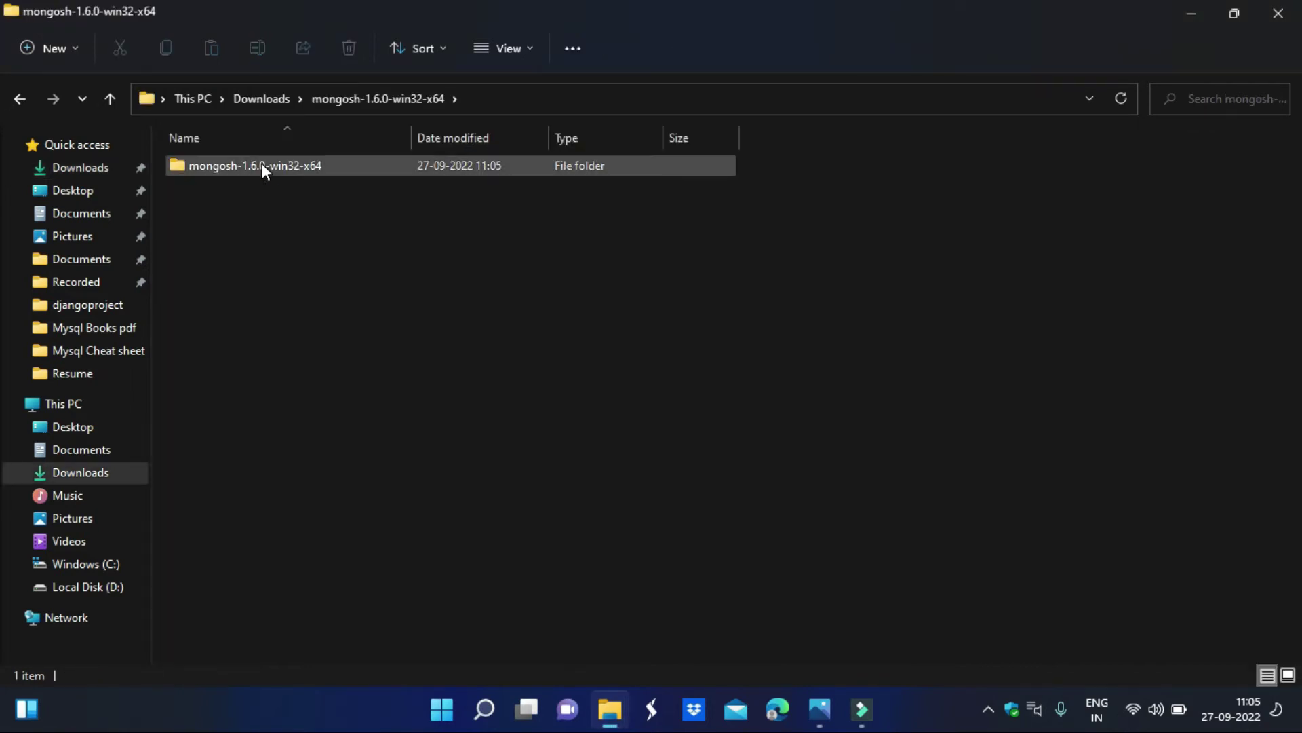
click(23, 99)
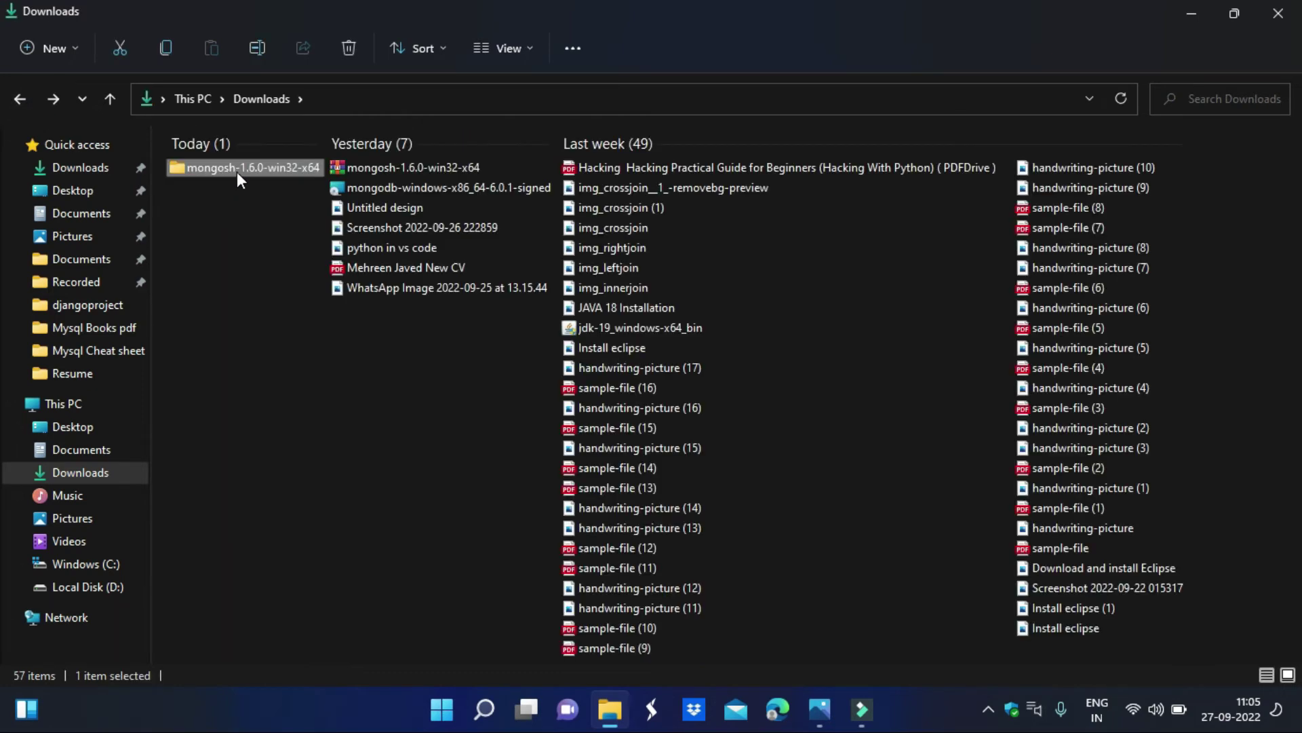
double_click(238, 168)
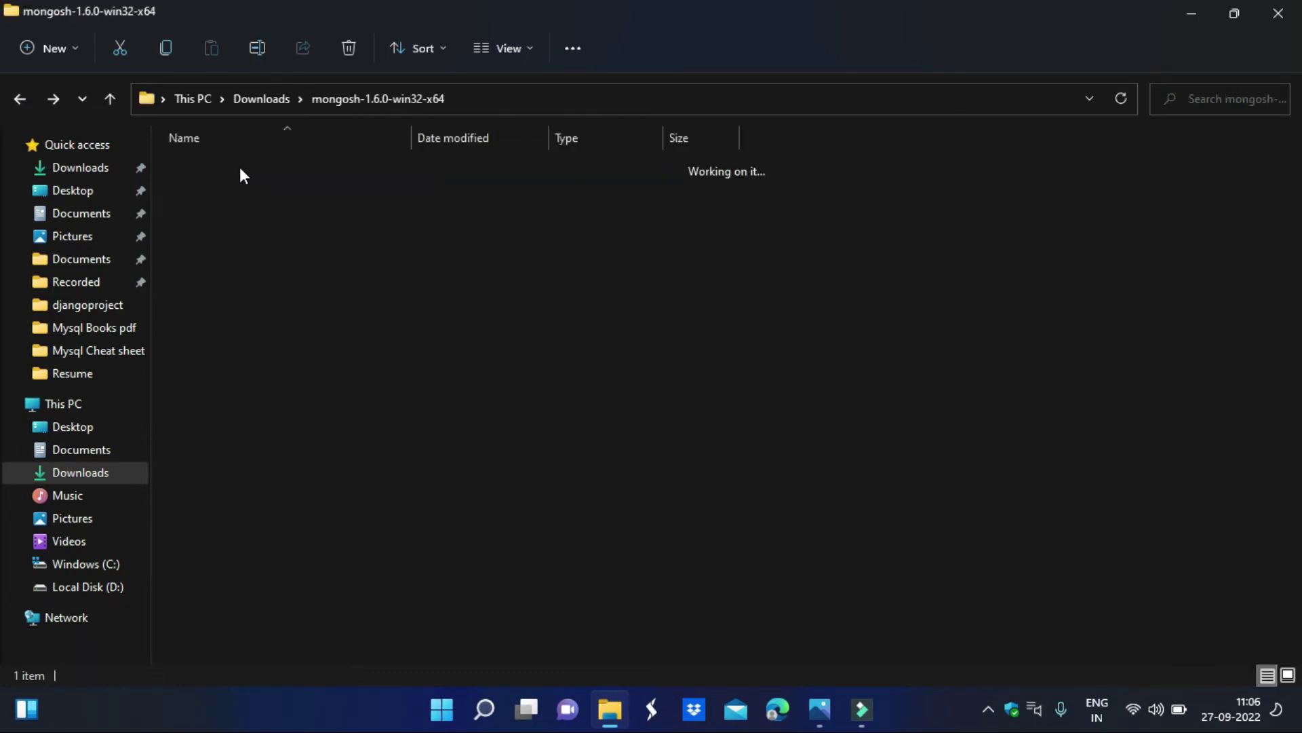
double_click(239, 167)
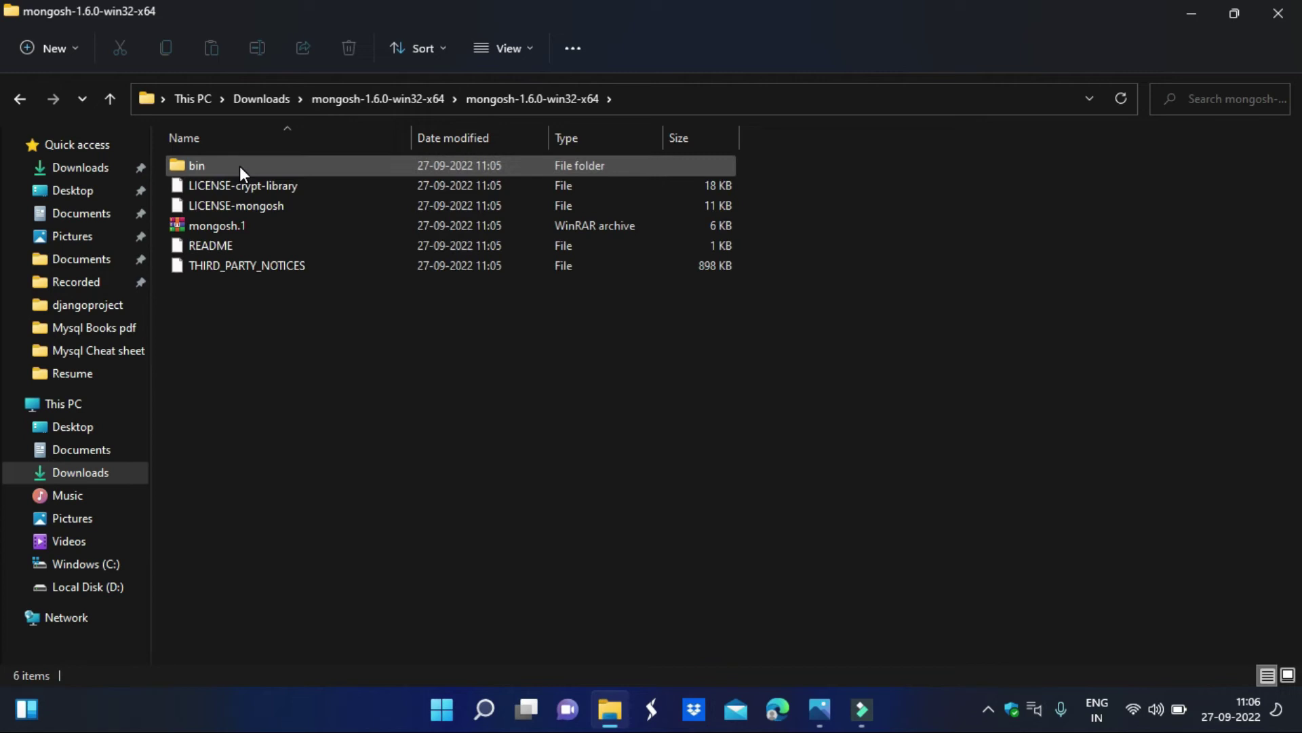
double_click(239, 166)
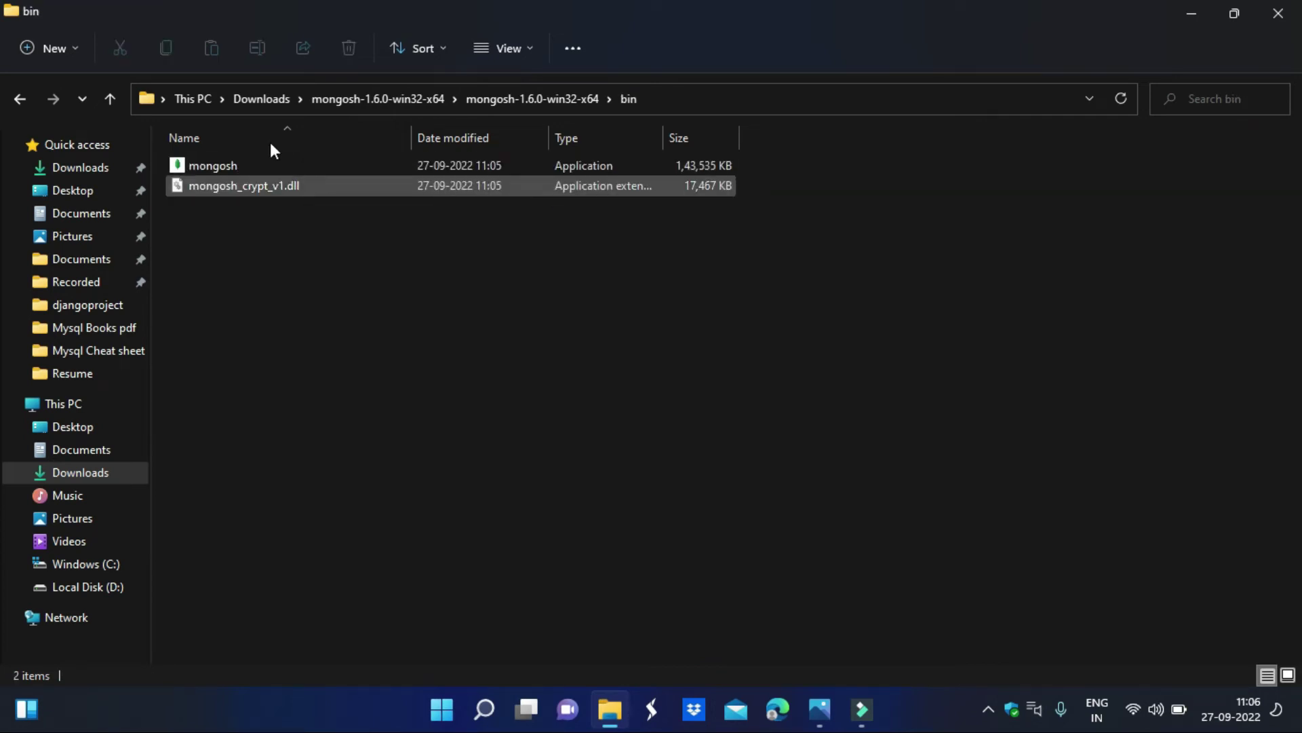
click(186, 162)
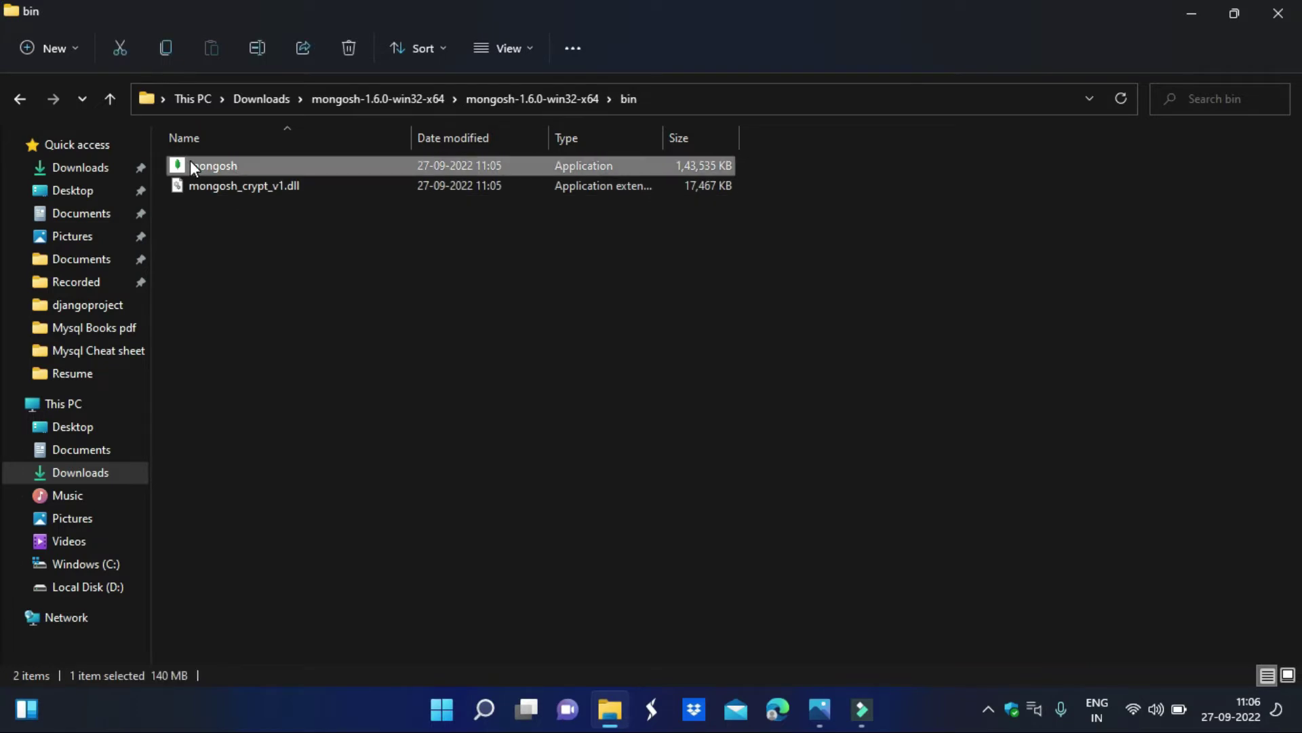
right_click(191, 165)
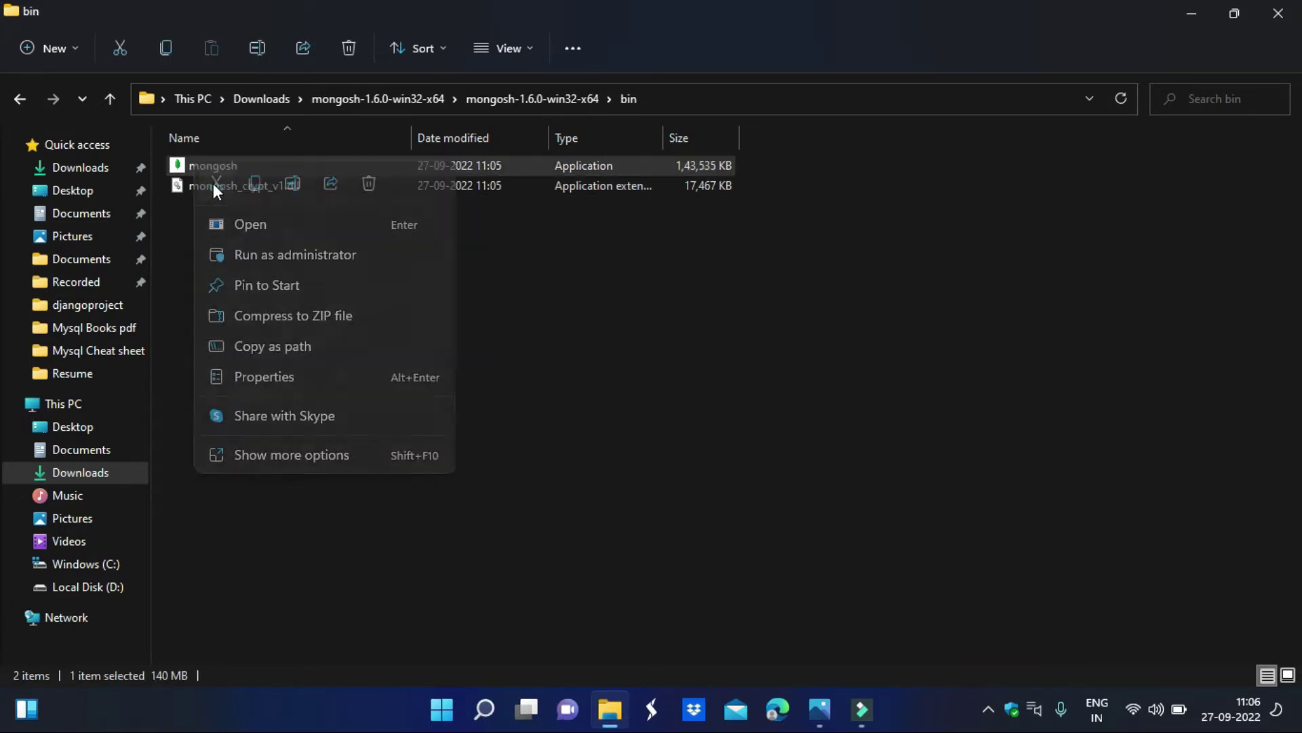
click(215, 183)
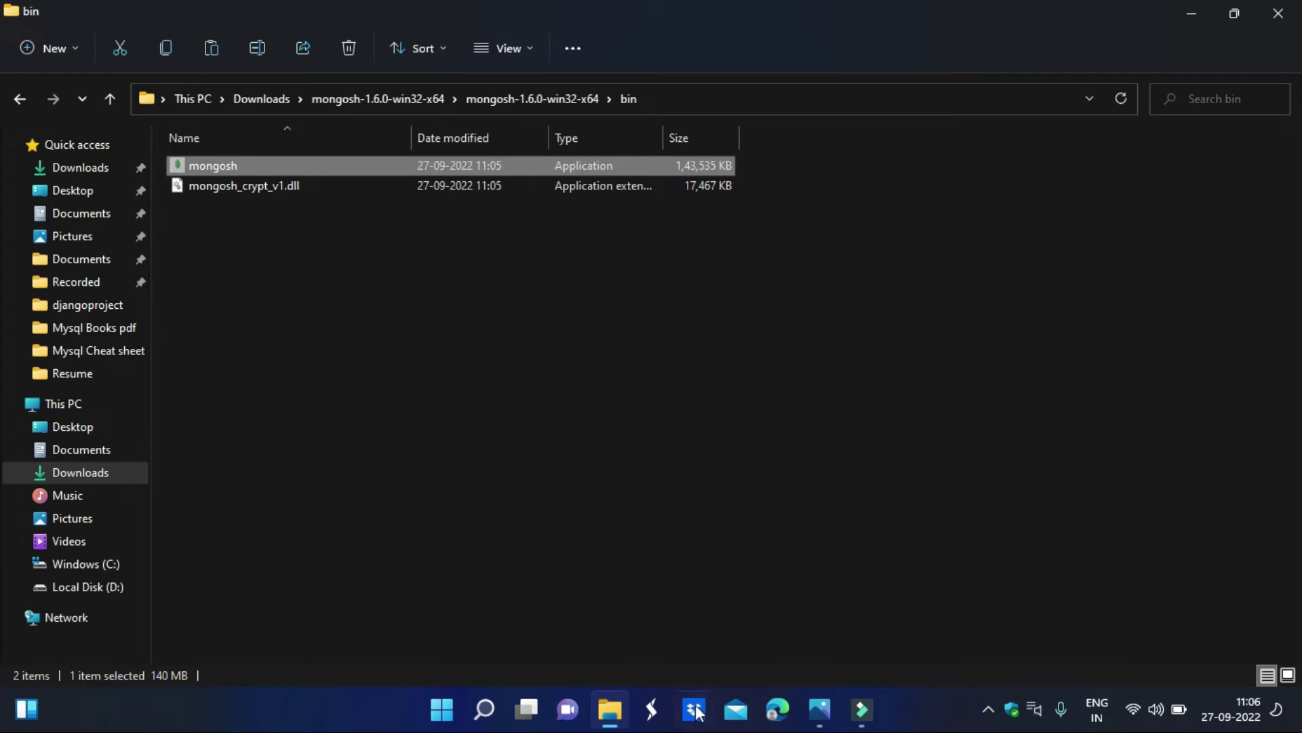
Step: Paste mongosh into C:\Program Files\MongoDB\Server\6.0\bin, granting administrator permission for the move
click(95, 566)
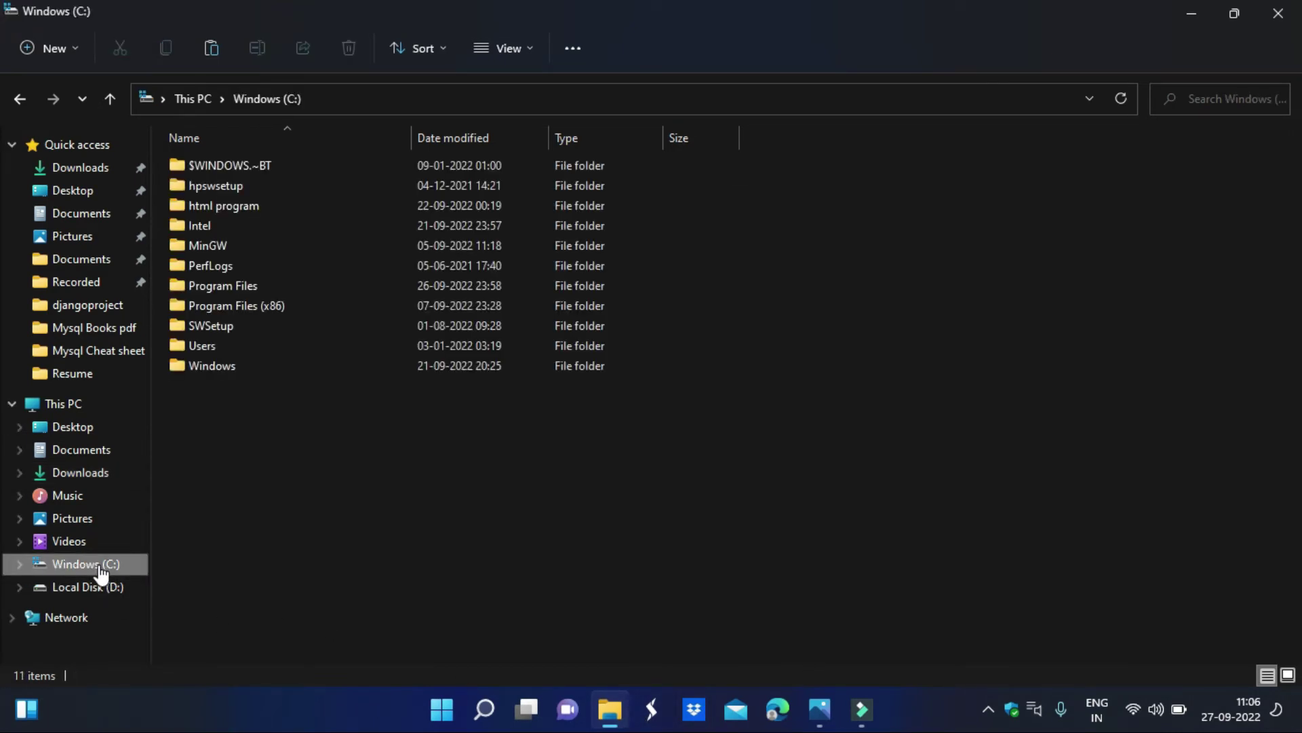
double_click(263, 285)
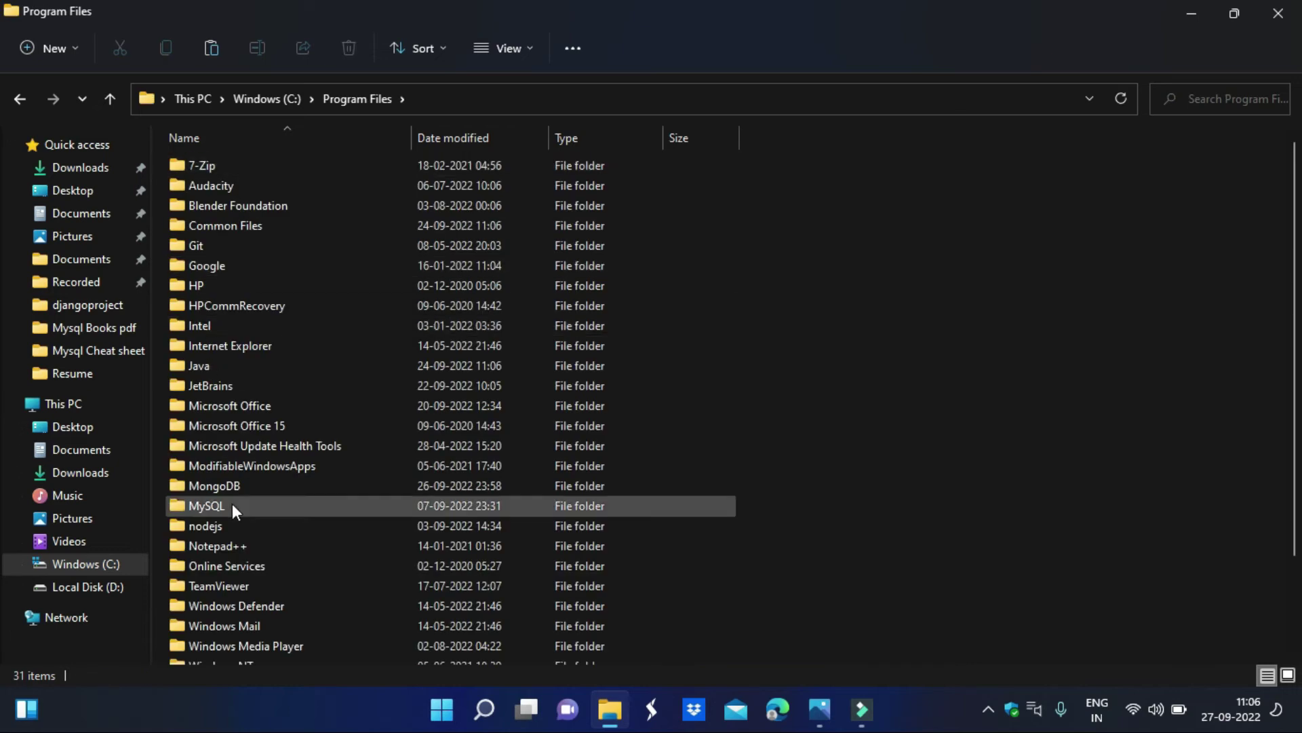
scroll(232, 503, down, 3)
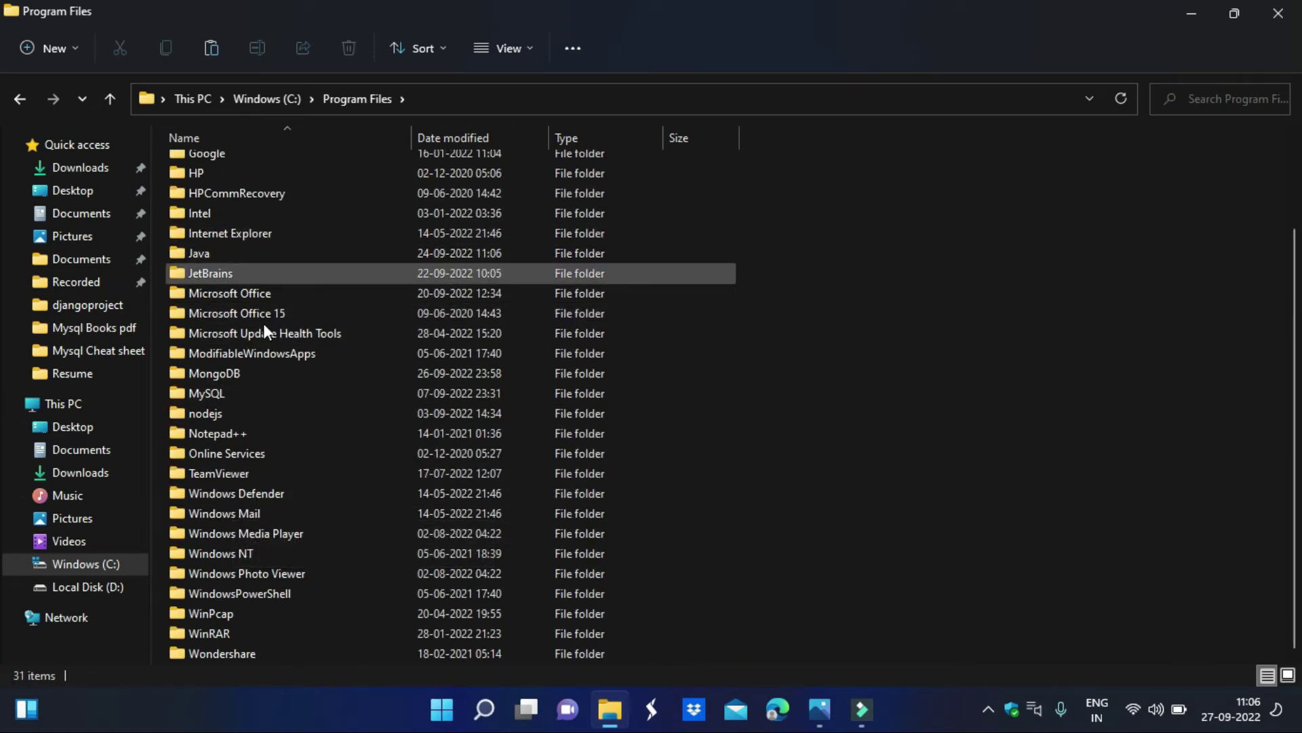
double_click(220, 375)
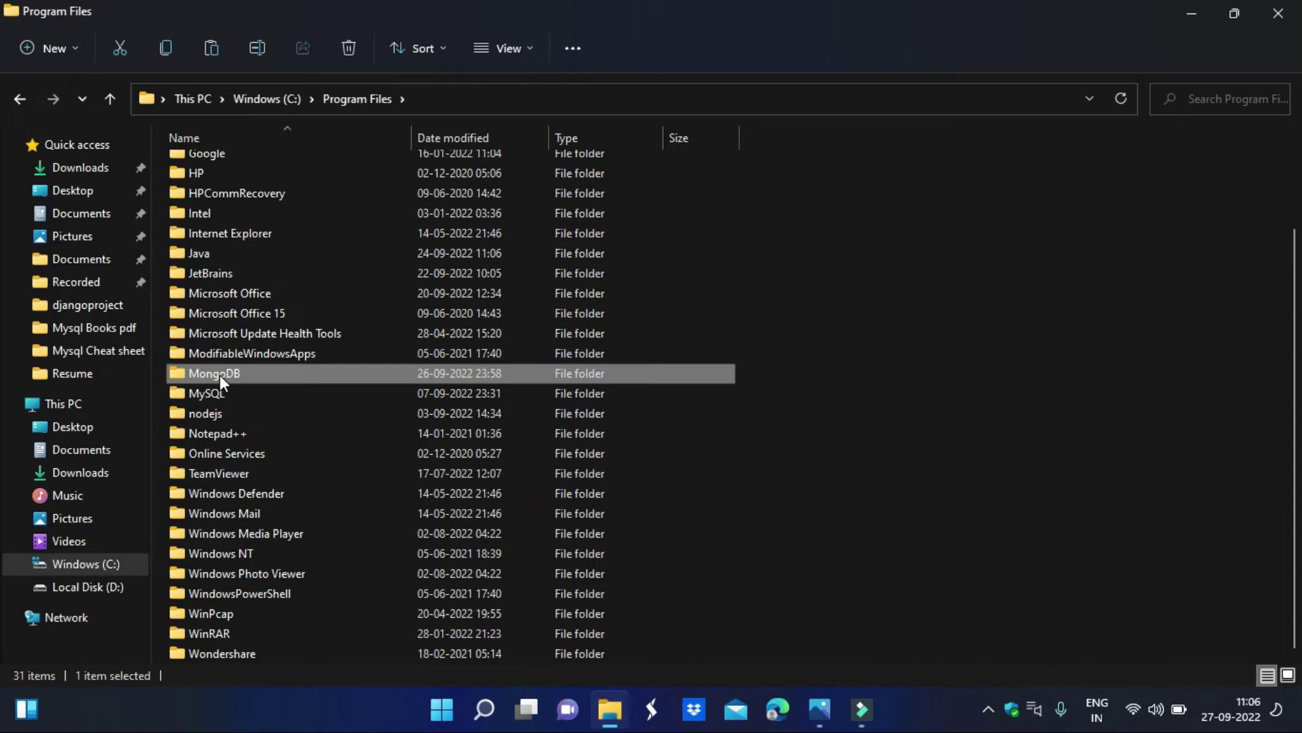
double_click(242, 160)
double_click(242, 160)
double_click(242, 163)
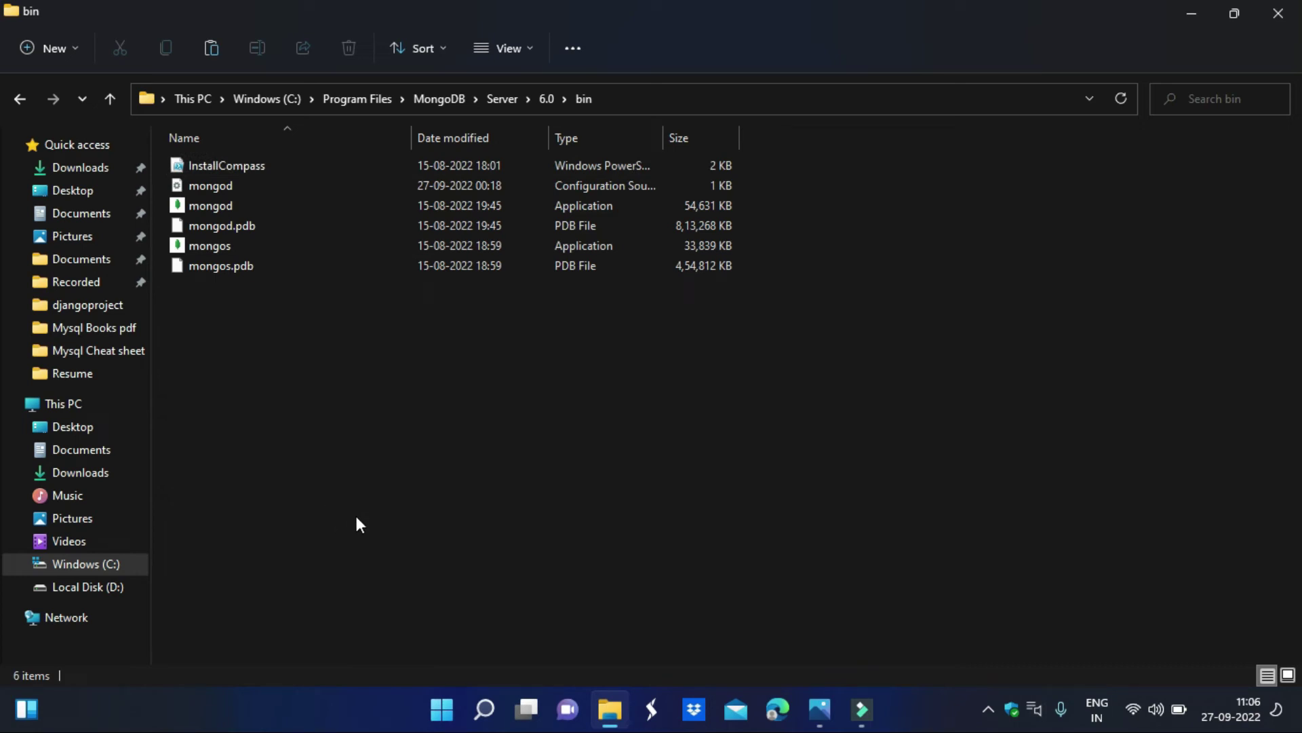
key(ctrl+v)
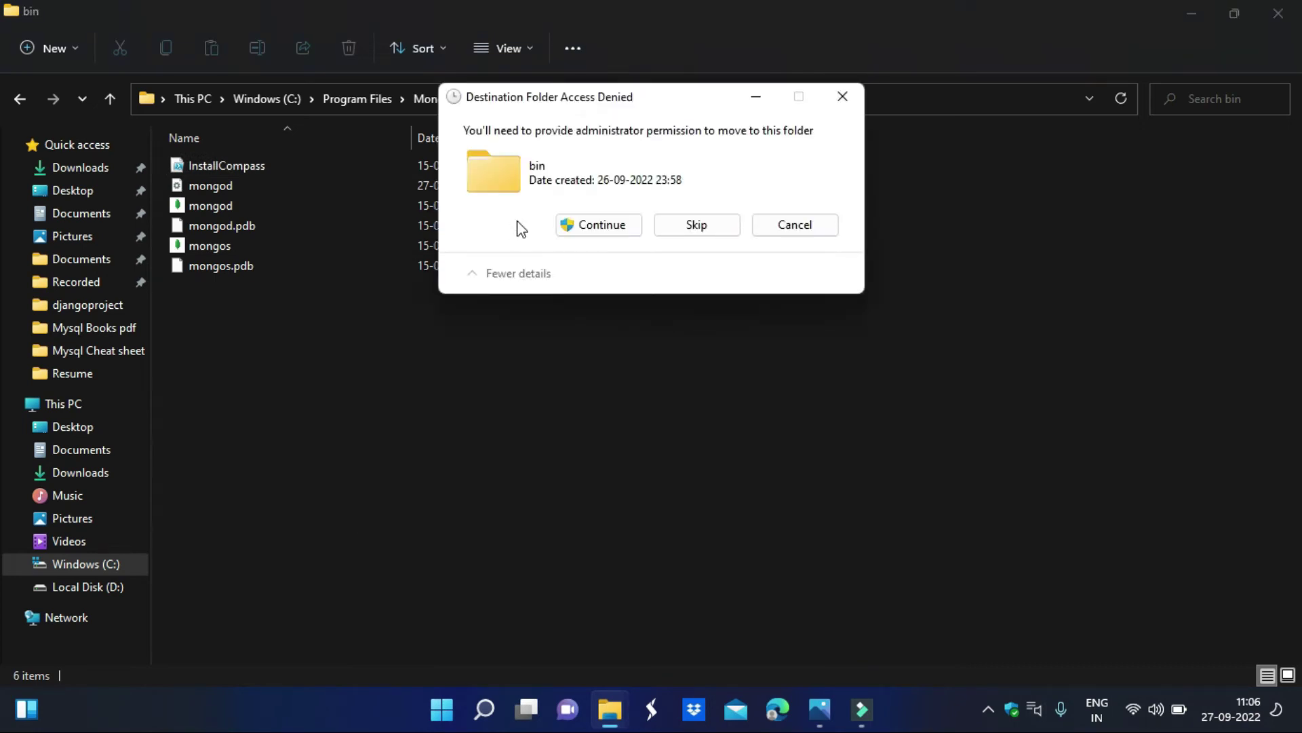
click(613, 231)
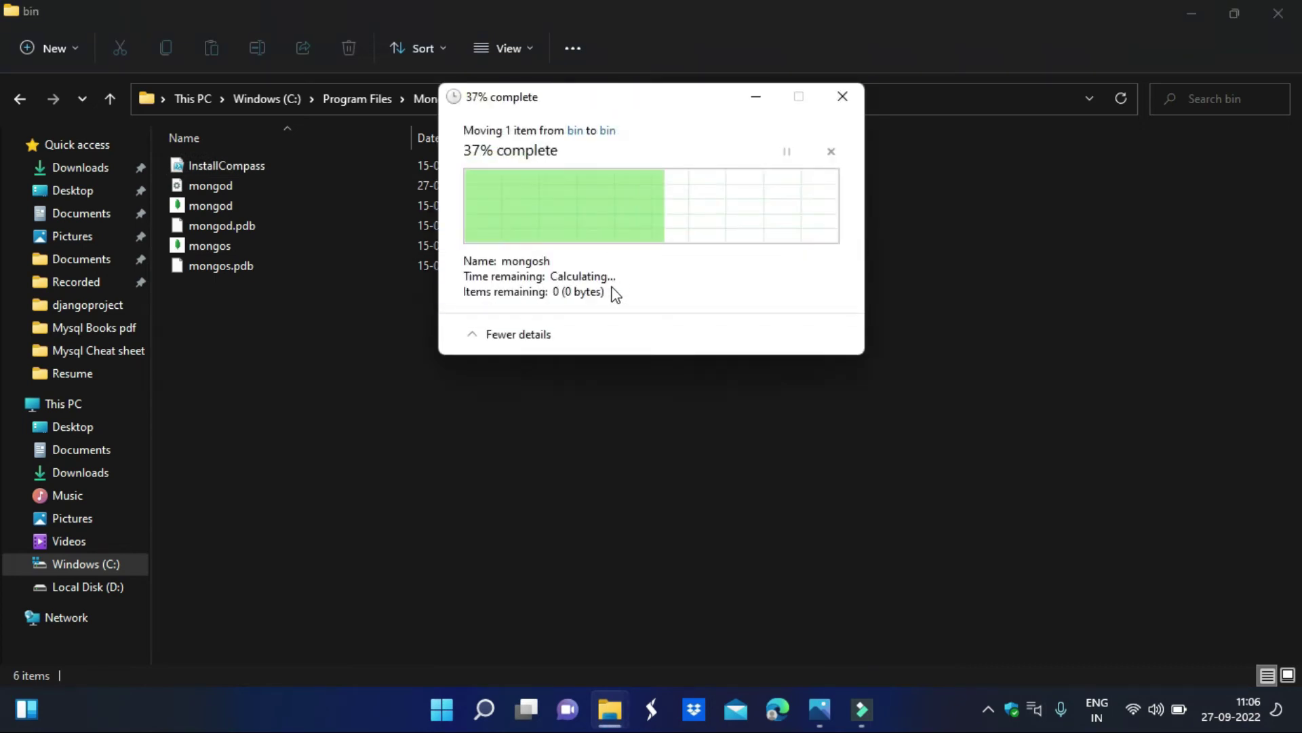
click(347, 380)
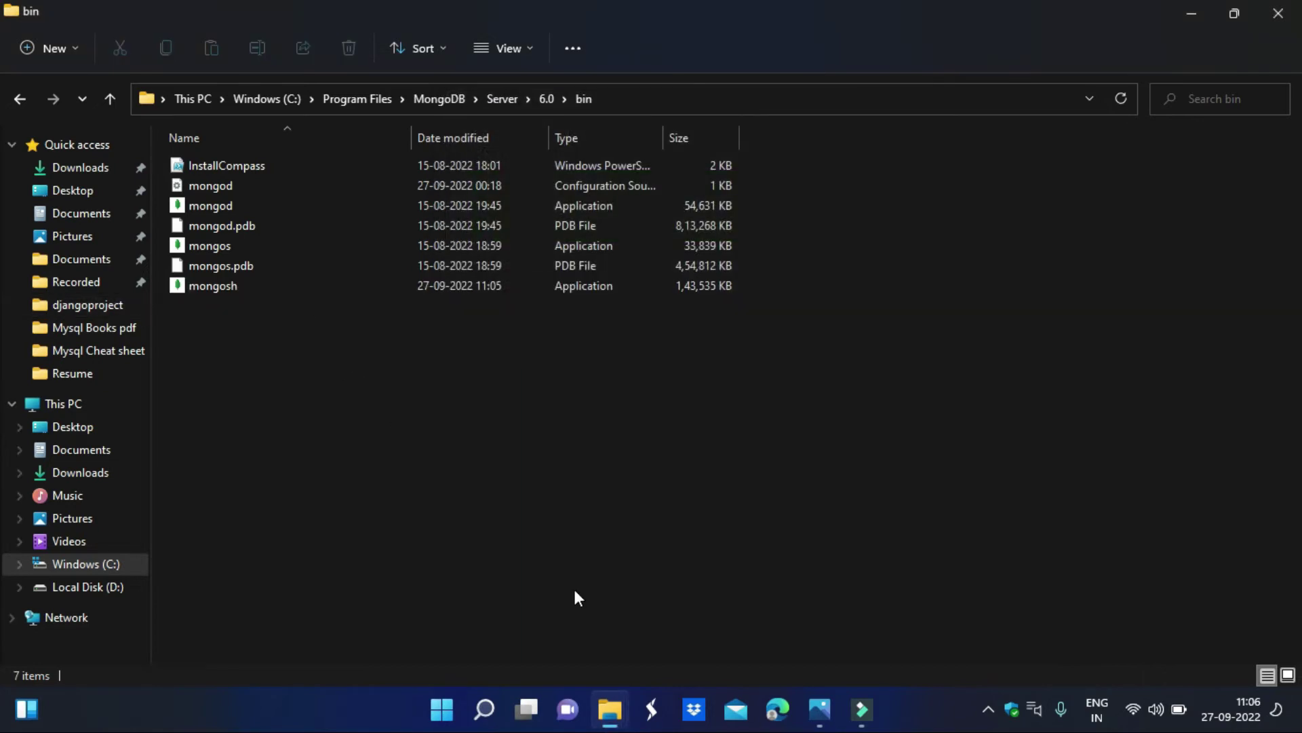
Step: Switch to the image python in vs code.jpg in Photos and review the MongoDB 5.0.12 and 6.0.1 setup steps
mouse_move(820, 709)
click(745, 600)
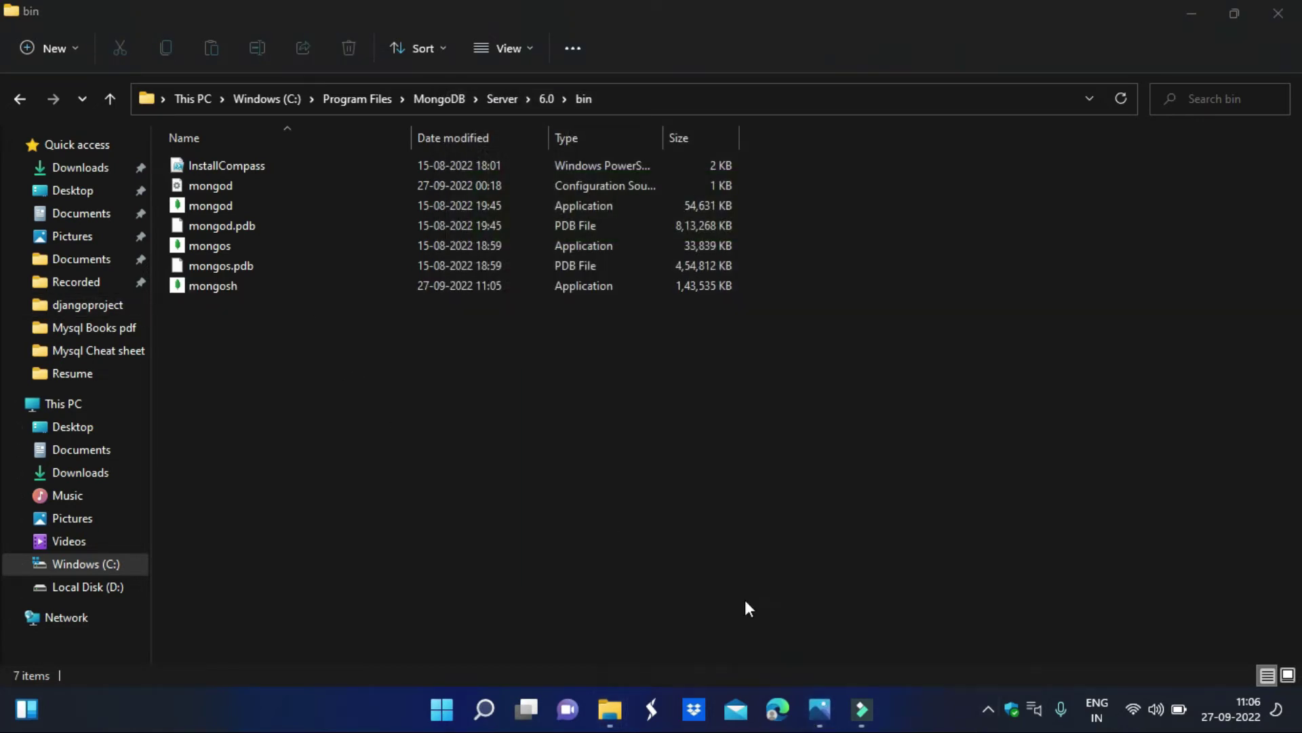
drag(401, 275, 510, 275)
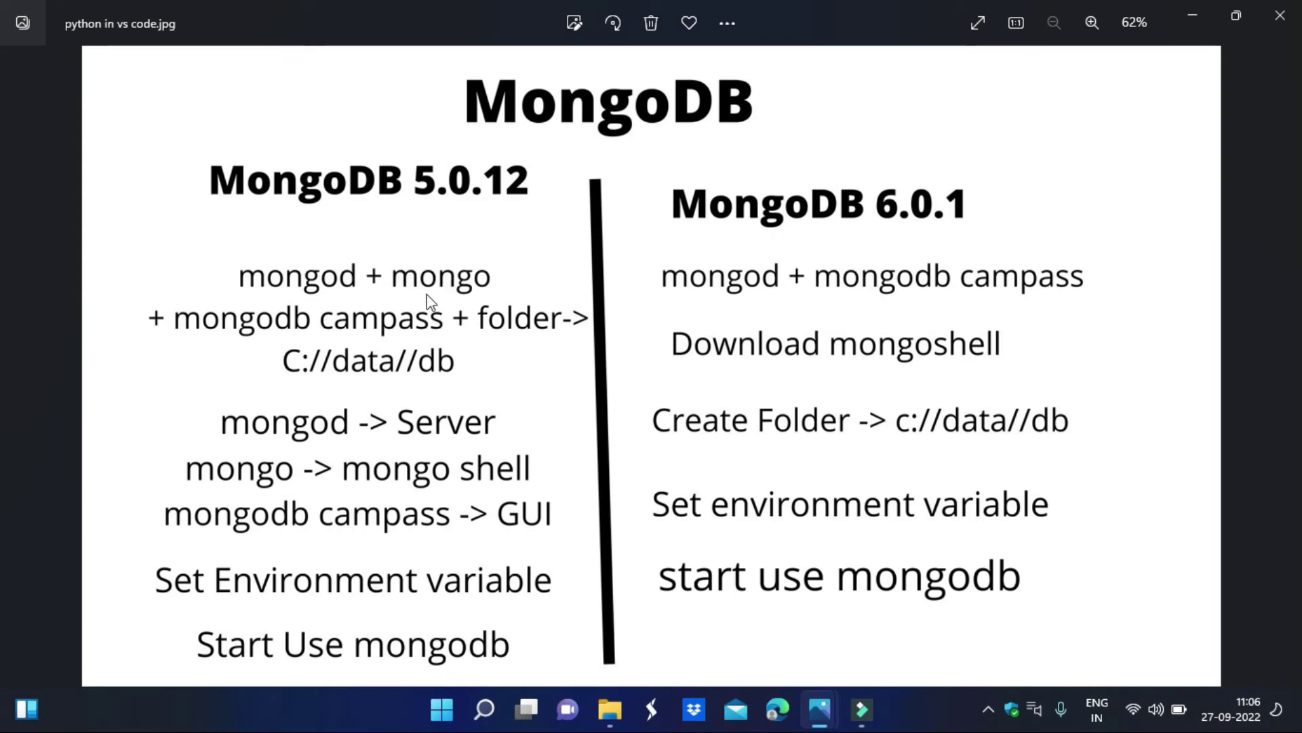
drag(388, 279, 882, 169)
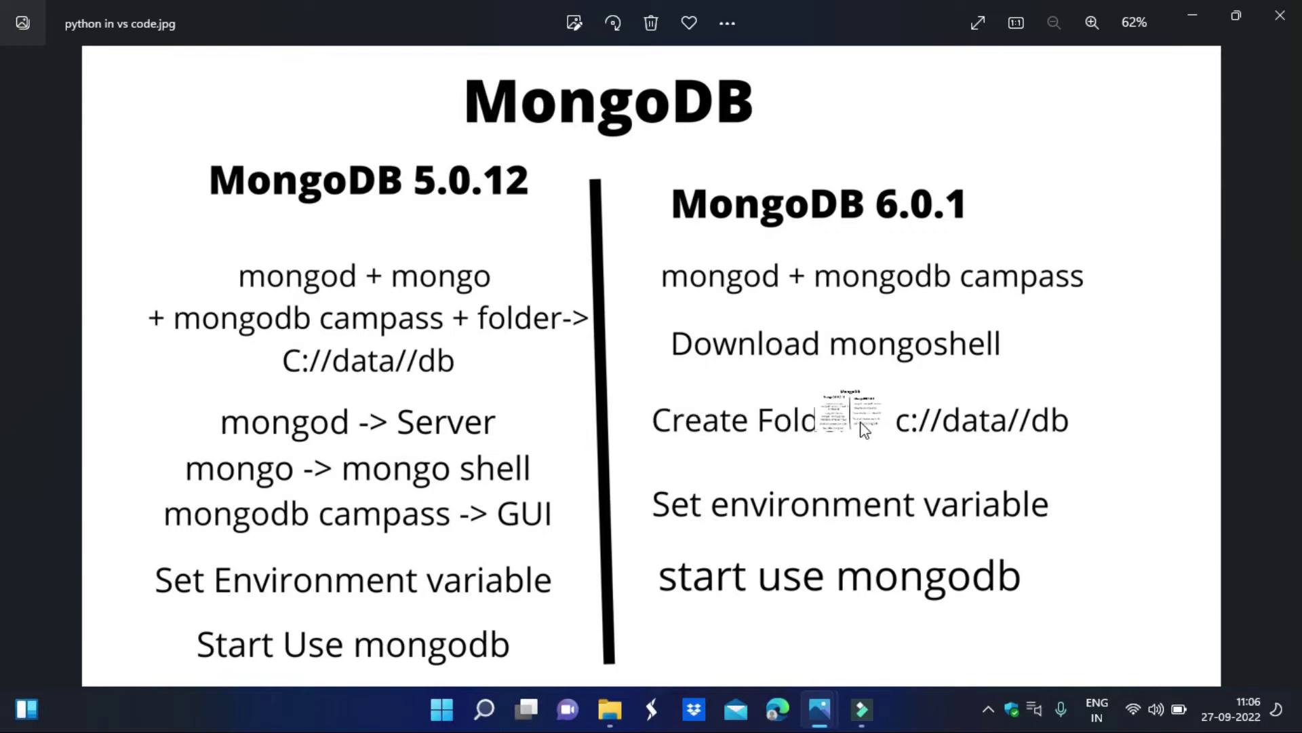
drag(947, 428, 1131, 422)
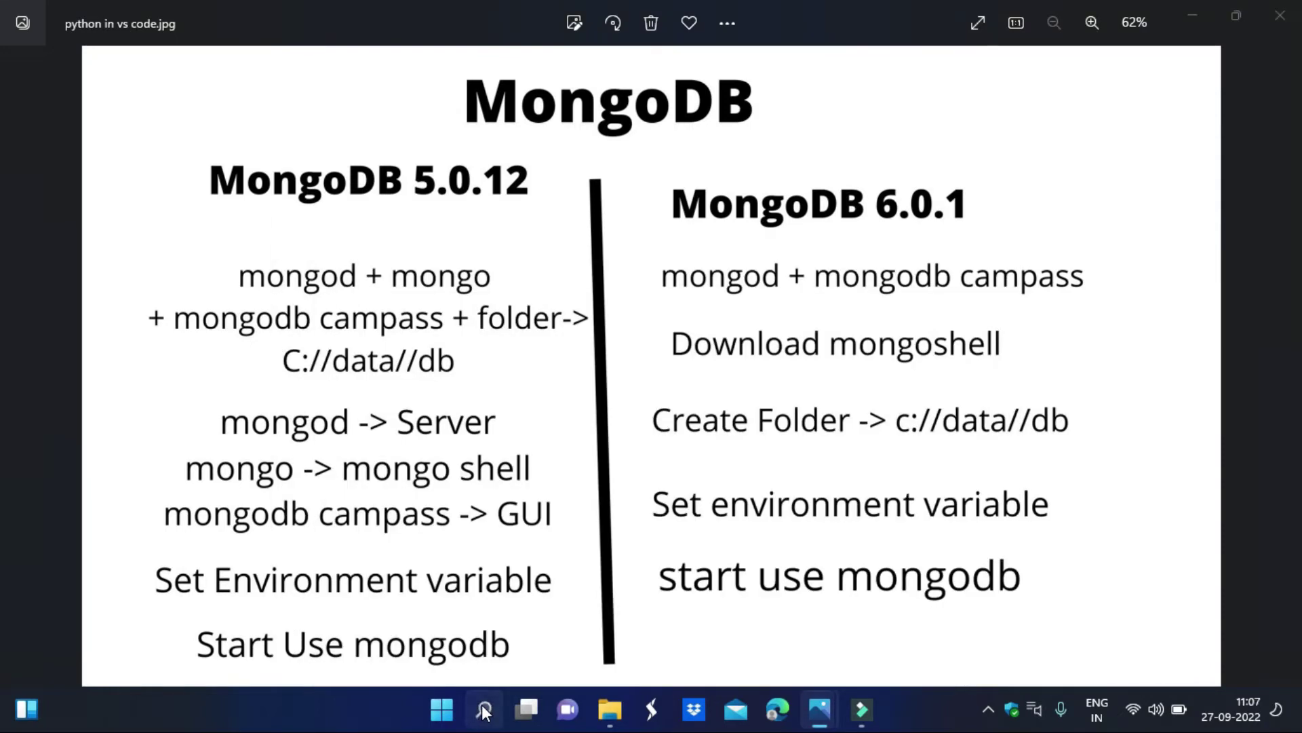
Step: Switch to Terminal, run mongosh in PowerShell, and maximize the window
click(484, 709)
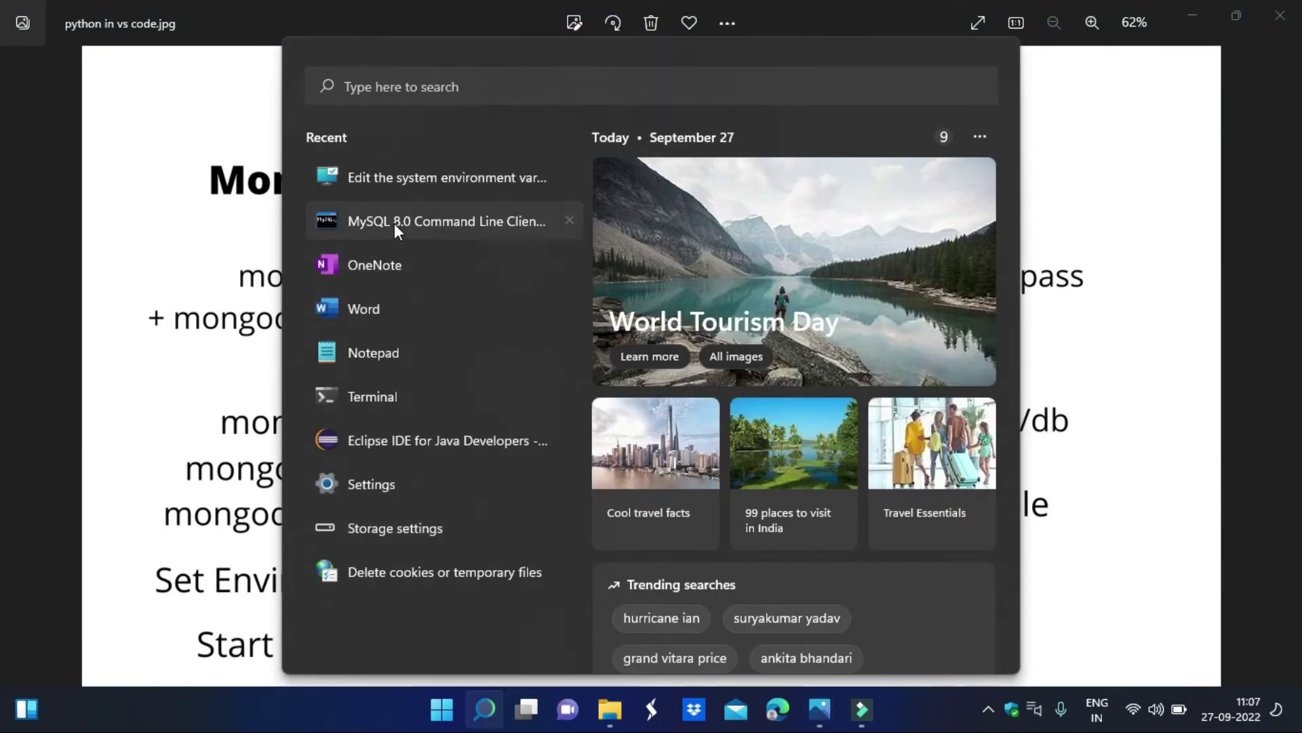
click(394, 392)
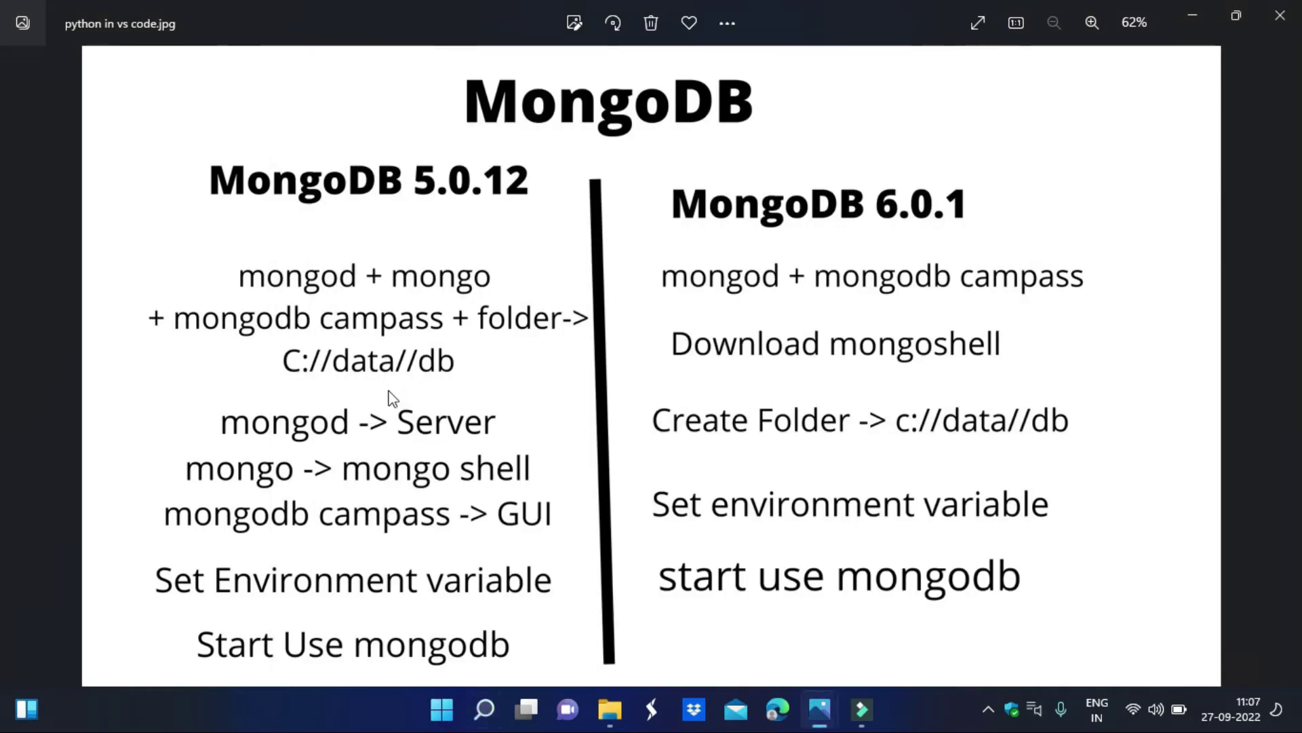
text(mongosh)
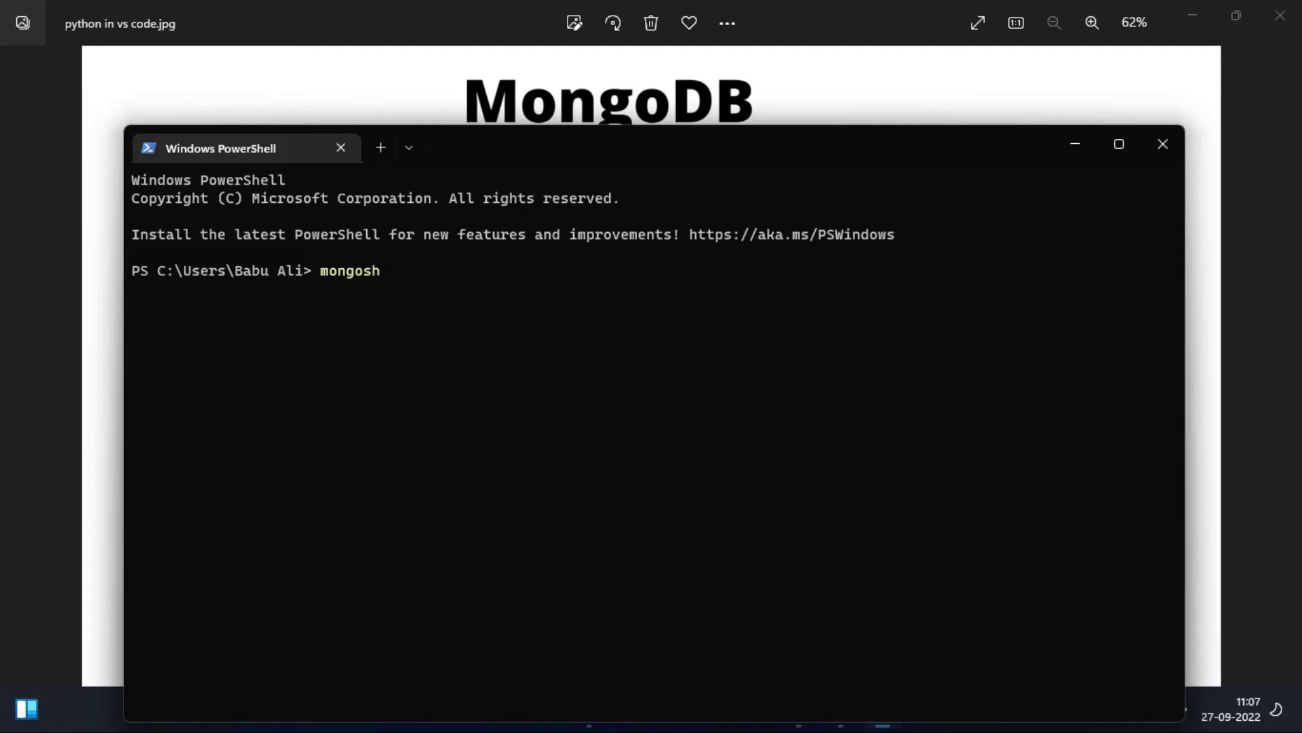
key(Return)
click(1118, 143)
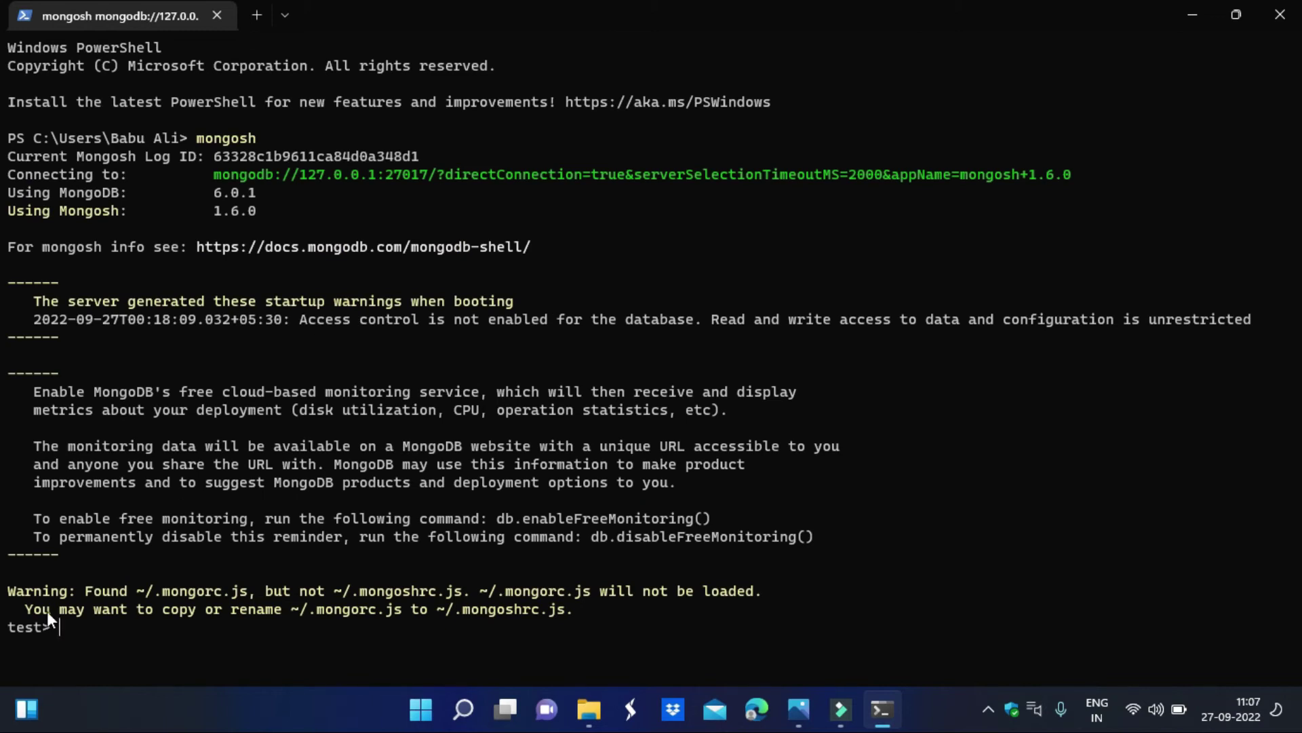
Step: List the databases in the mongosh session with show dbs; and review the output along with the mongosh startup text
text(show d)
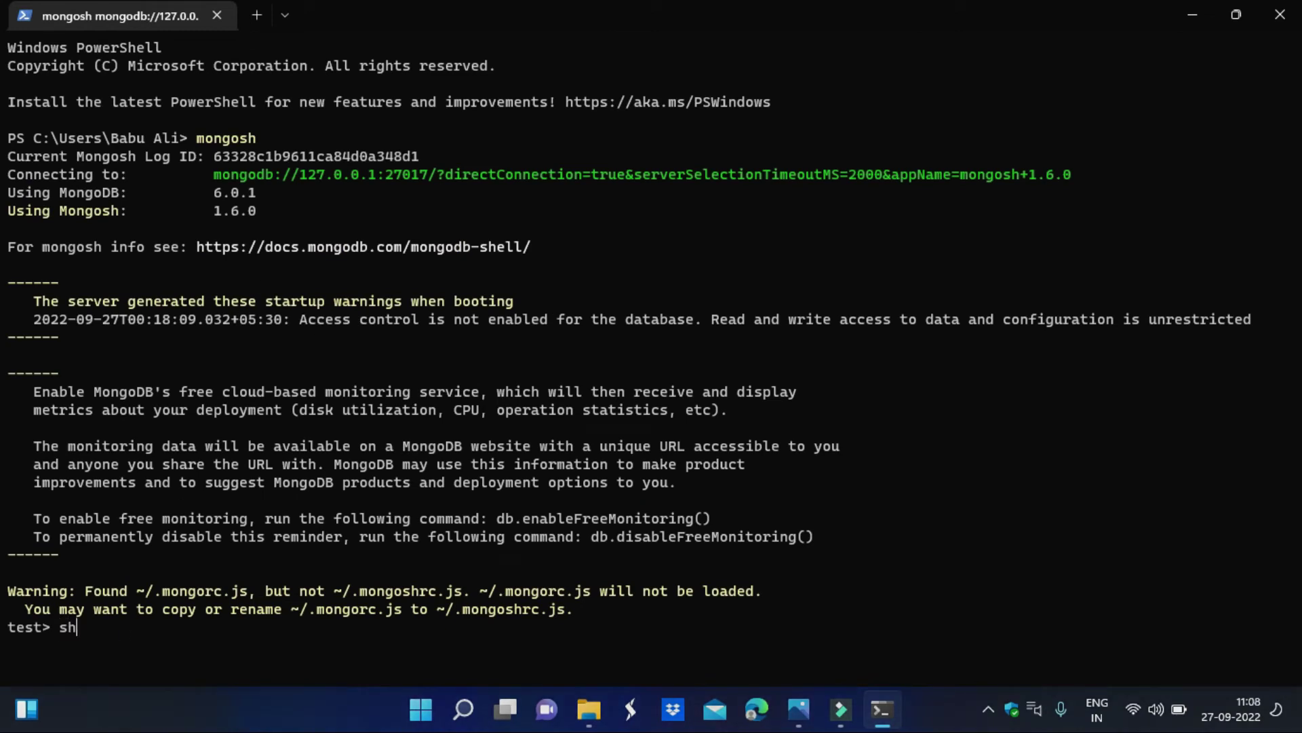
text(bs;)
key(Return)
drag(1, 610, 185, 647)
click(157, 619)
click(194, 632)
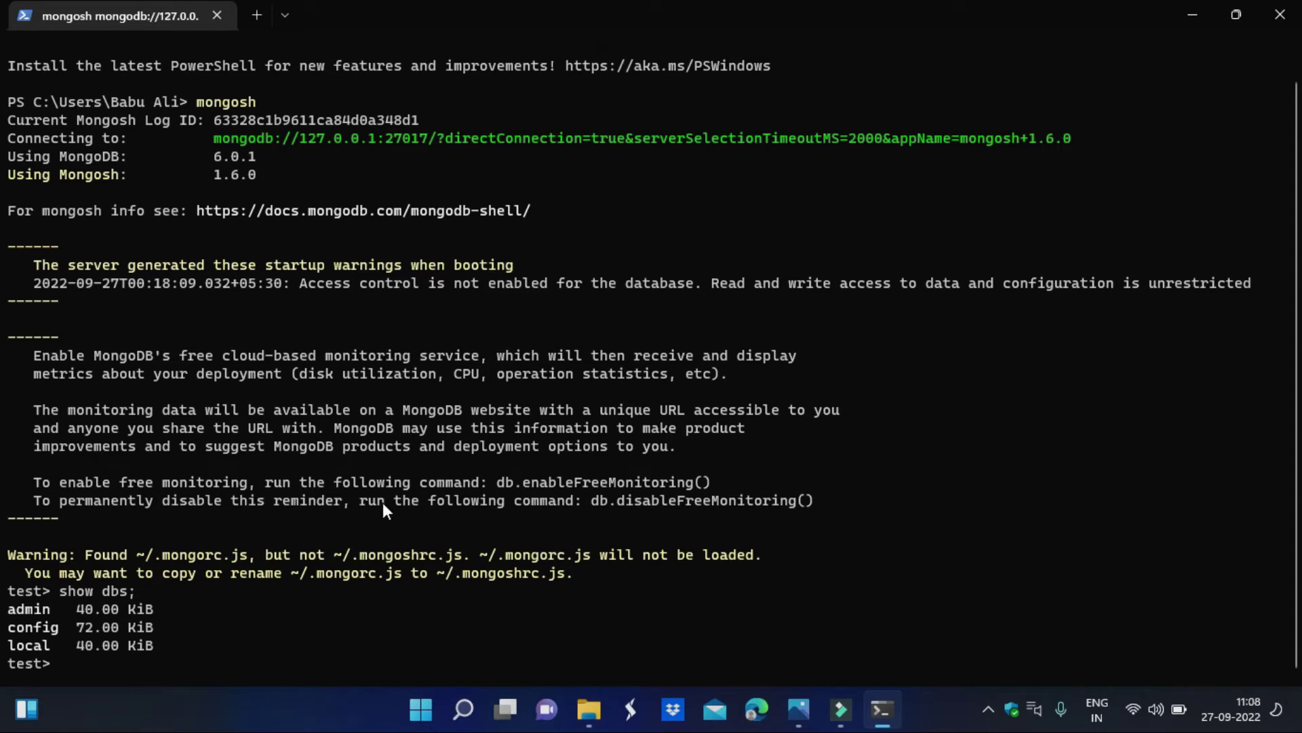
drag(11, 278, 734, 249)
click(323, 404)
drag(6, 573, 315, 658)
click(292, 487)
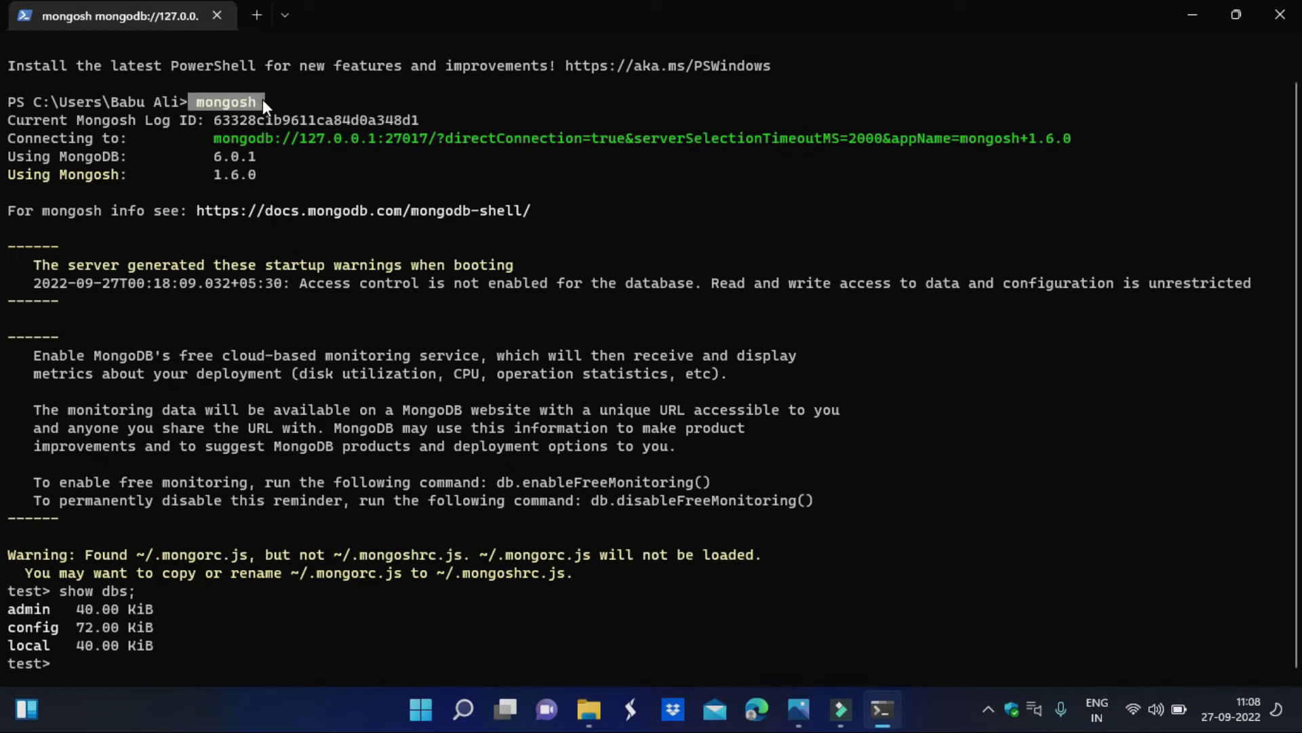
click(283, 167)
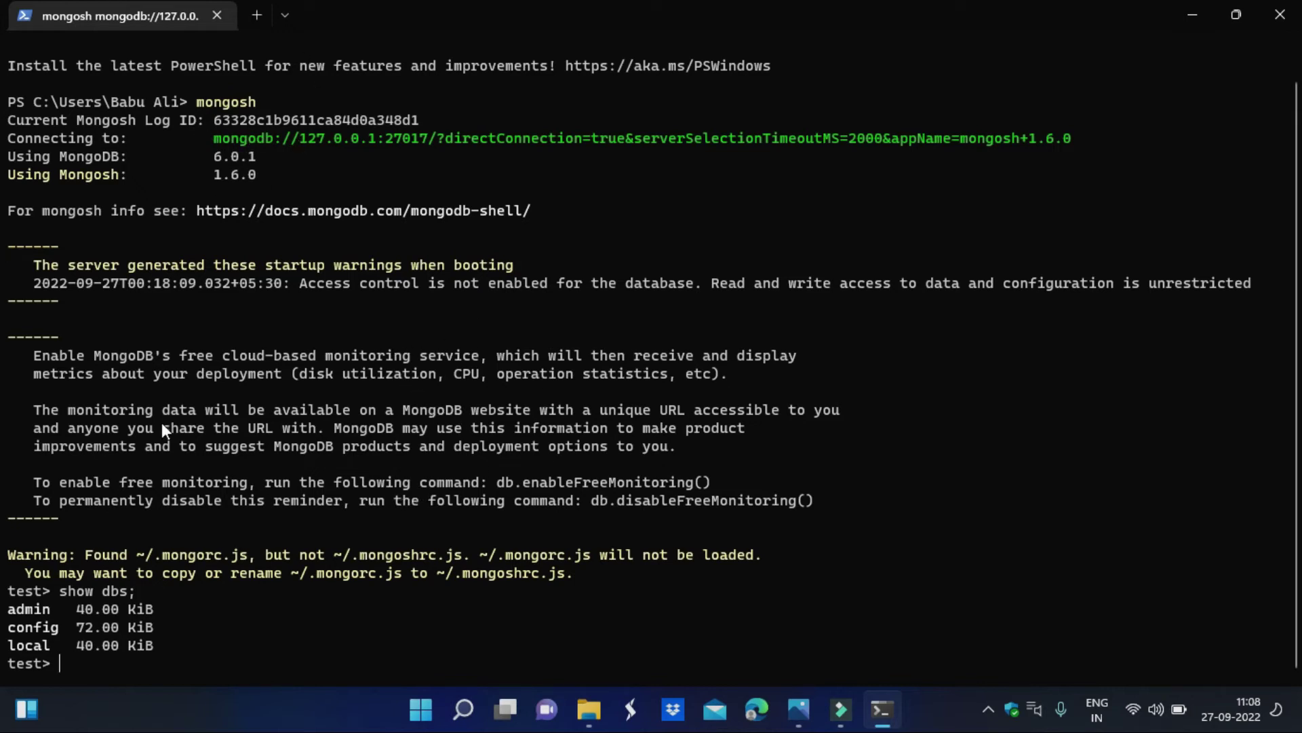
Step: Leave the MongoDB shell with exit; and run mongod from the PowerShell prompt
text(exit;)
key(Return)
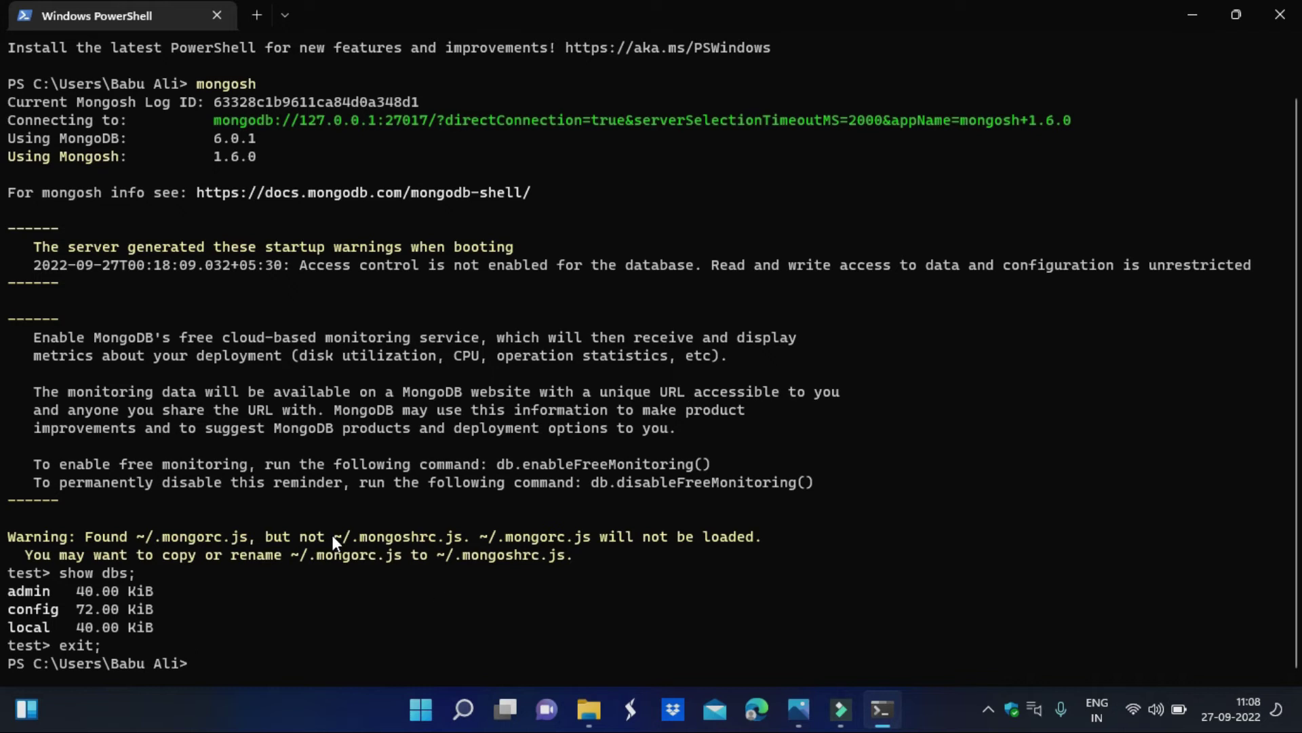
text(mongod)
key(Return)
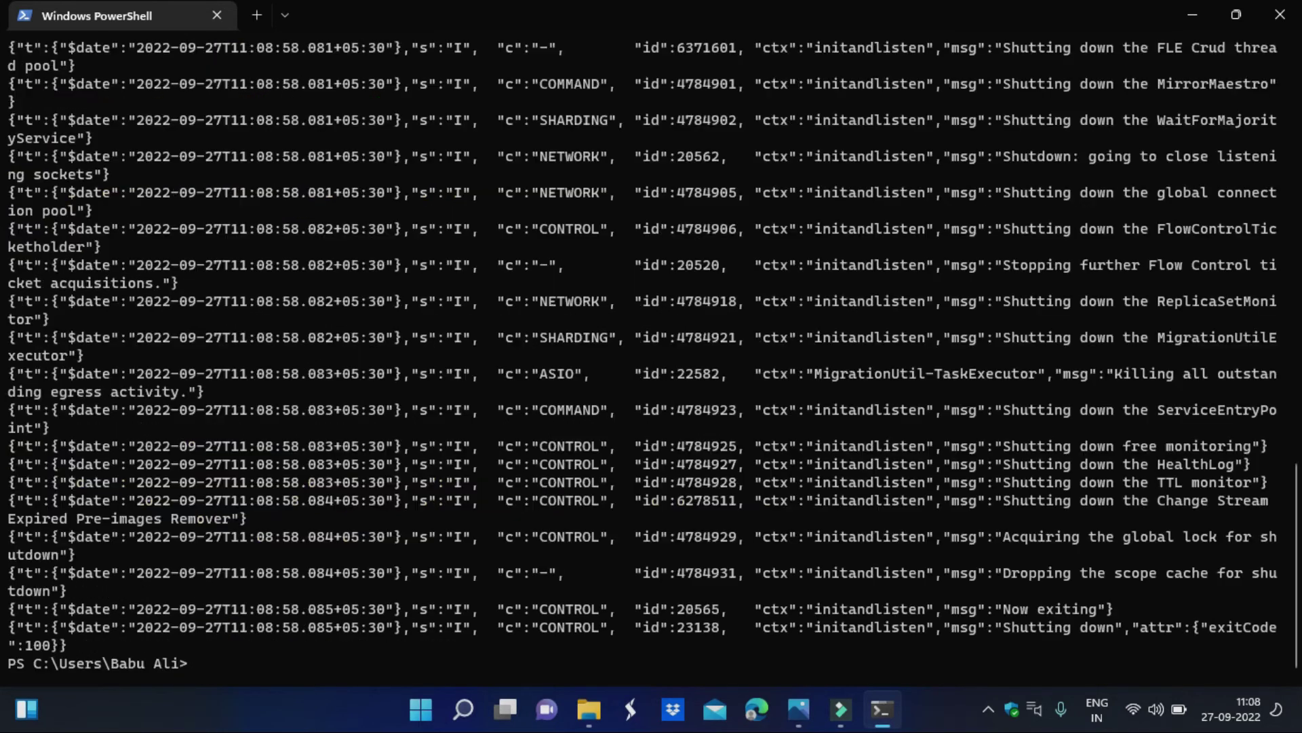
Step: Examine the mongod log for the reason it shut down, and copy the data directory path C:\\data\\db\\ from the message
scroll(312, 400, up, 6)
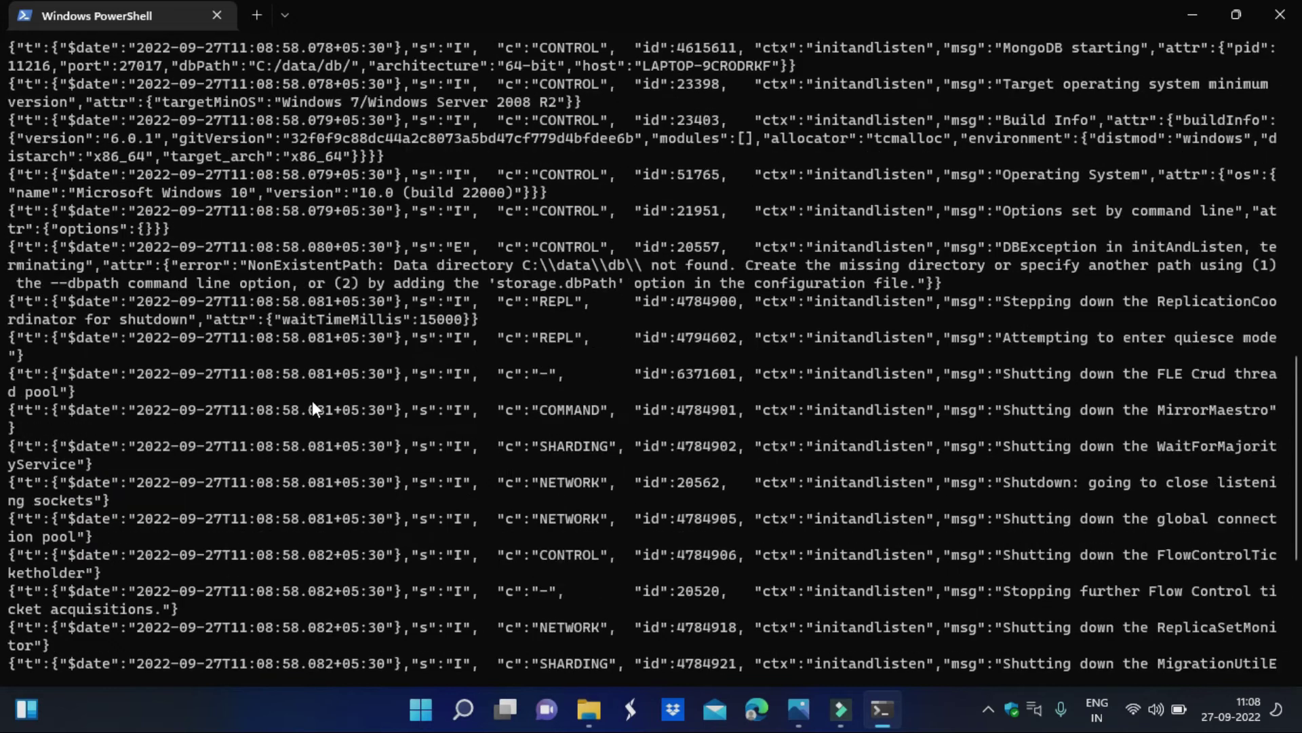
scroll(312, 400, up, 7)
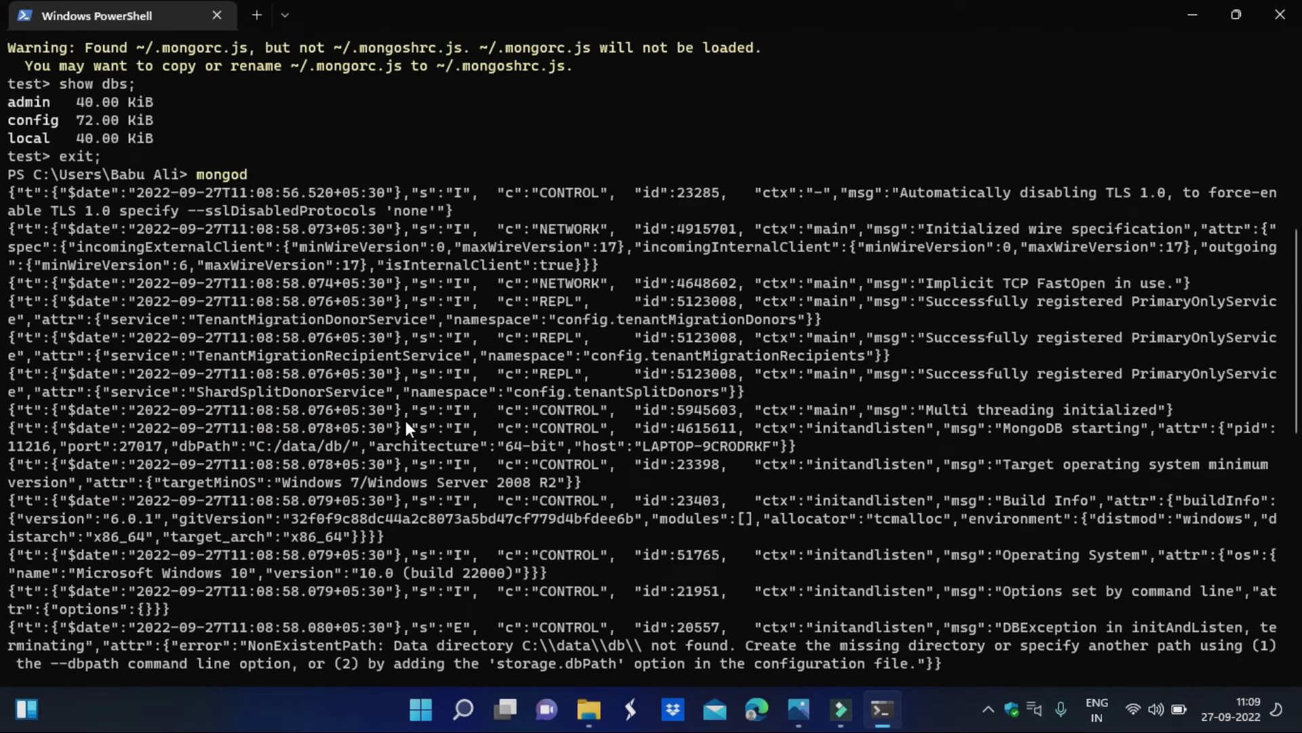
drag(198, 172, 300, 190)
right_click(300, 190)
right_click(265, 173)
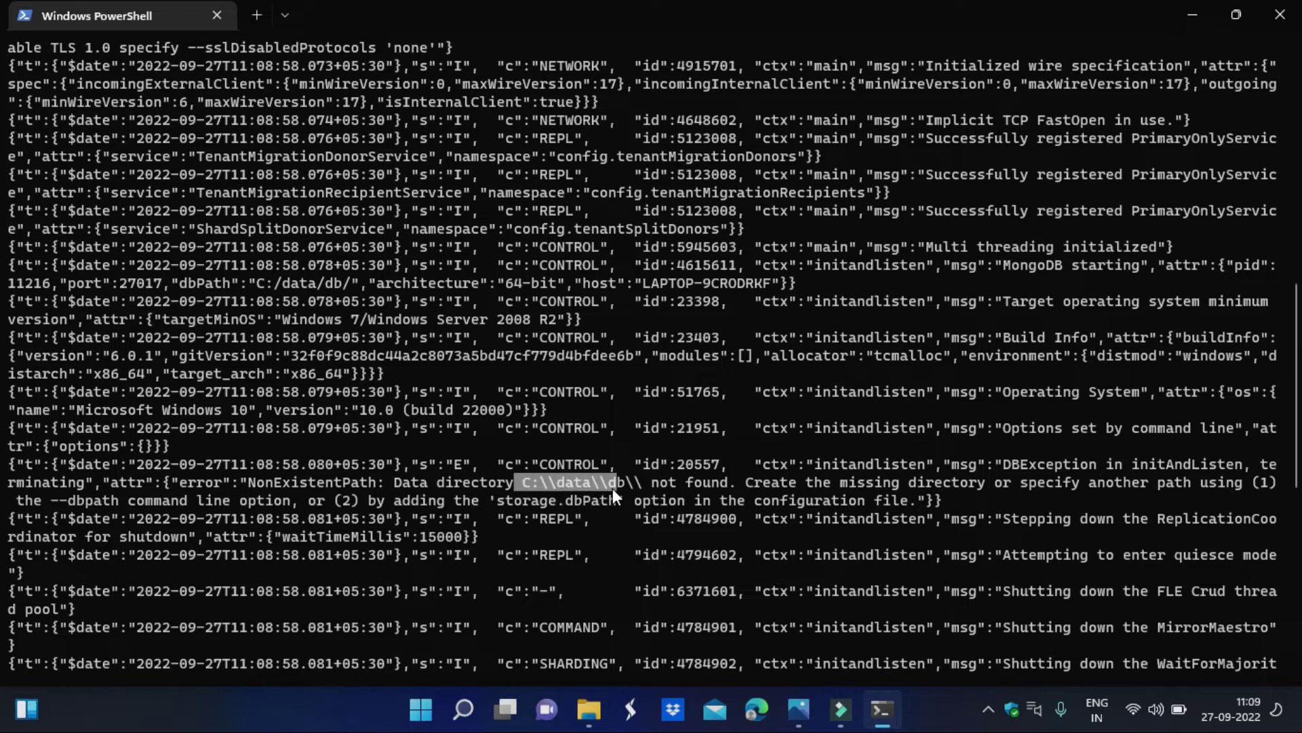
key(ctrl+c)
drag(648, 477, 710, 482)
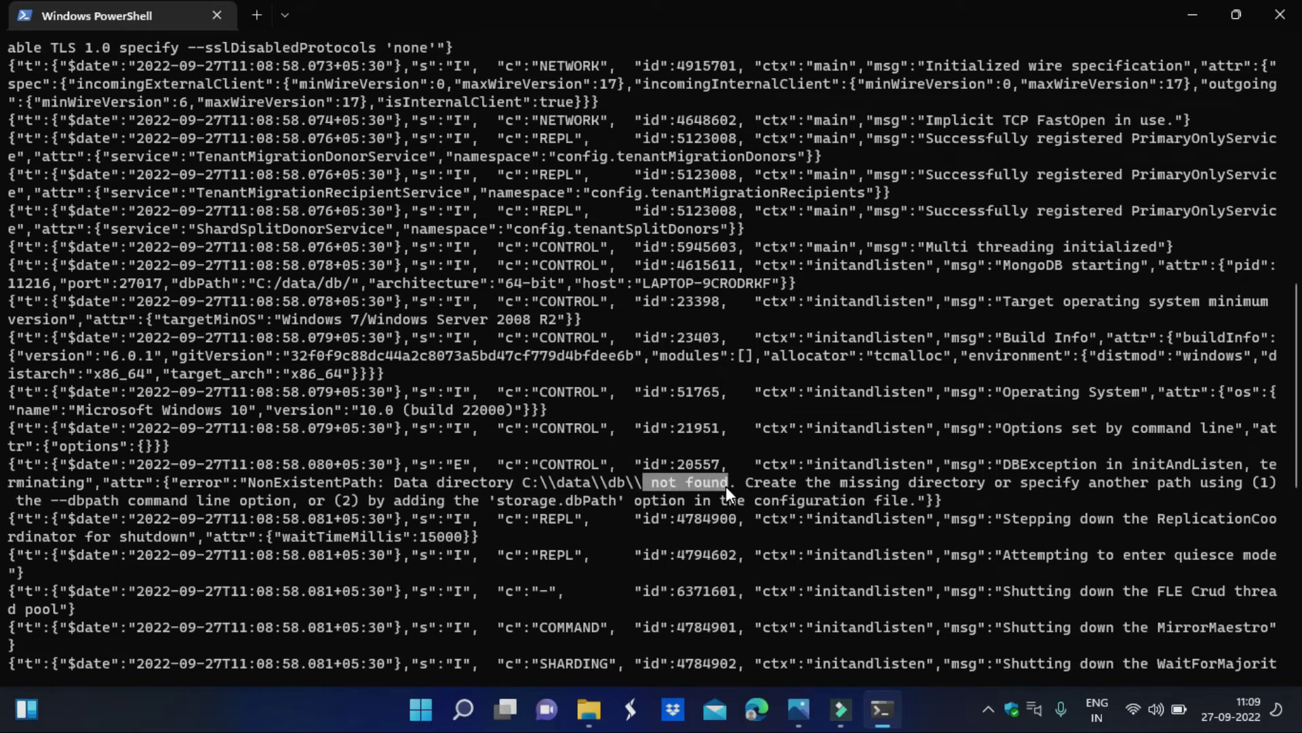
drag(524, 482, 637, 487)
key(ctrl+c)
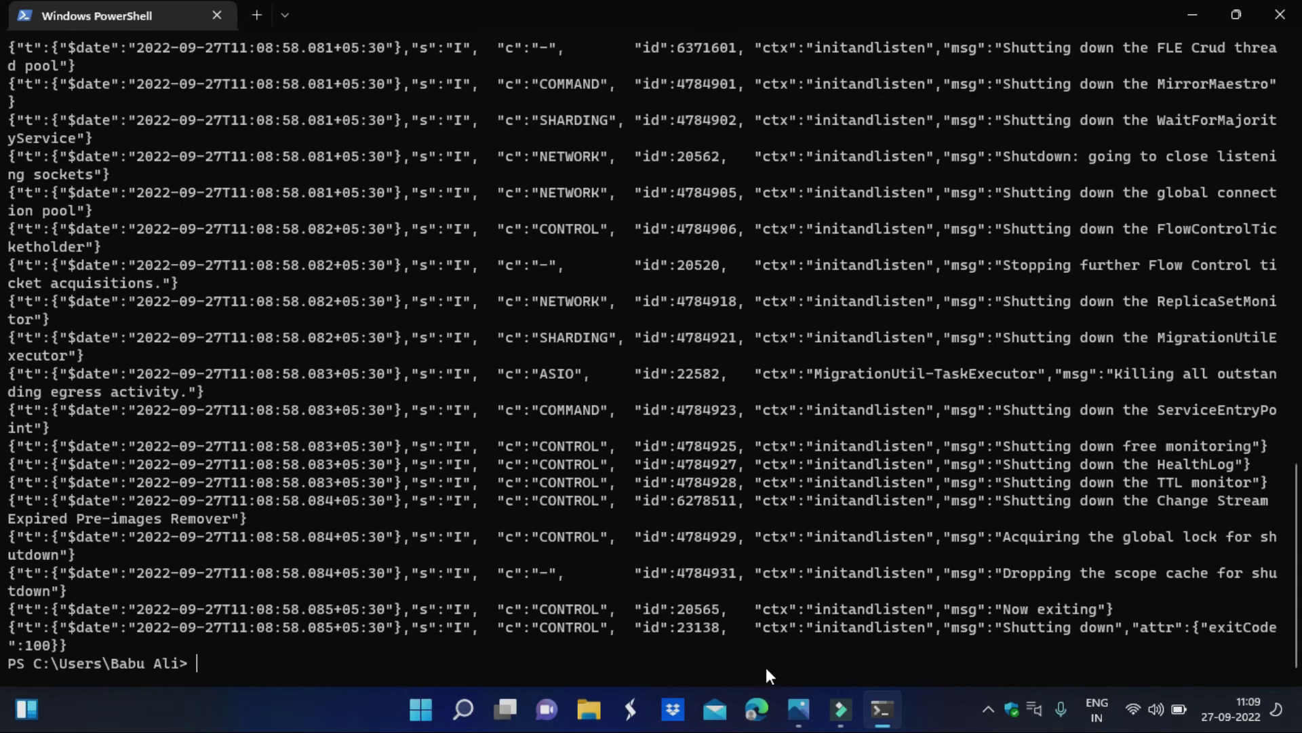
Step: Switch to File Explorer and create a folder named data in the root of the Windows (C:) drive
click(588, 721)
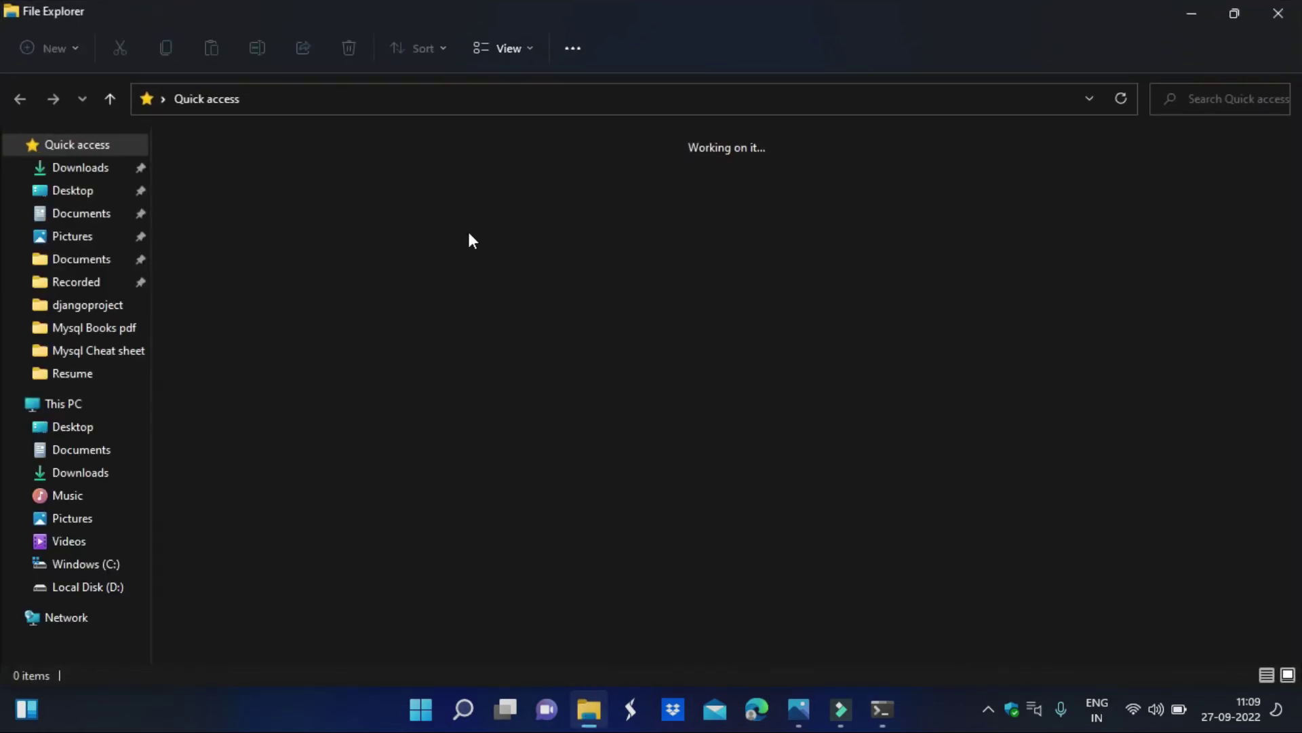
click(110, 569)
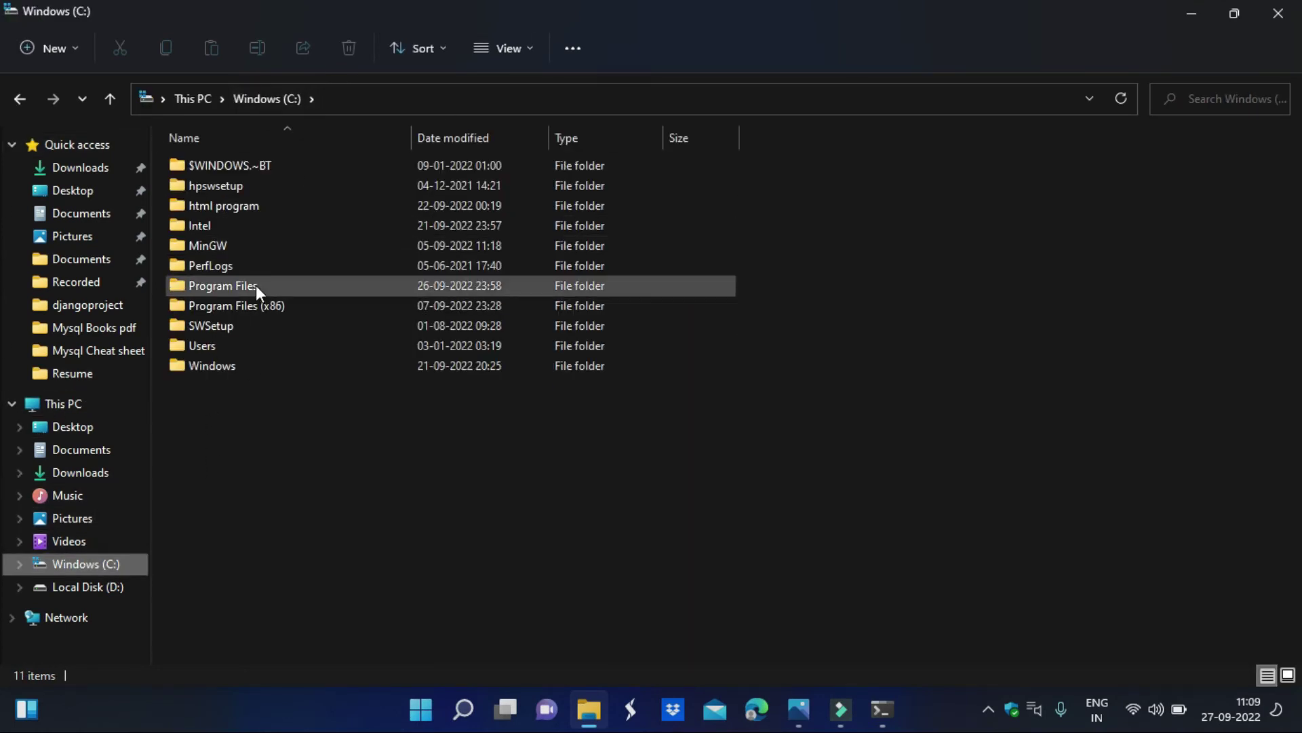
right_click(327, 447)
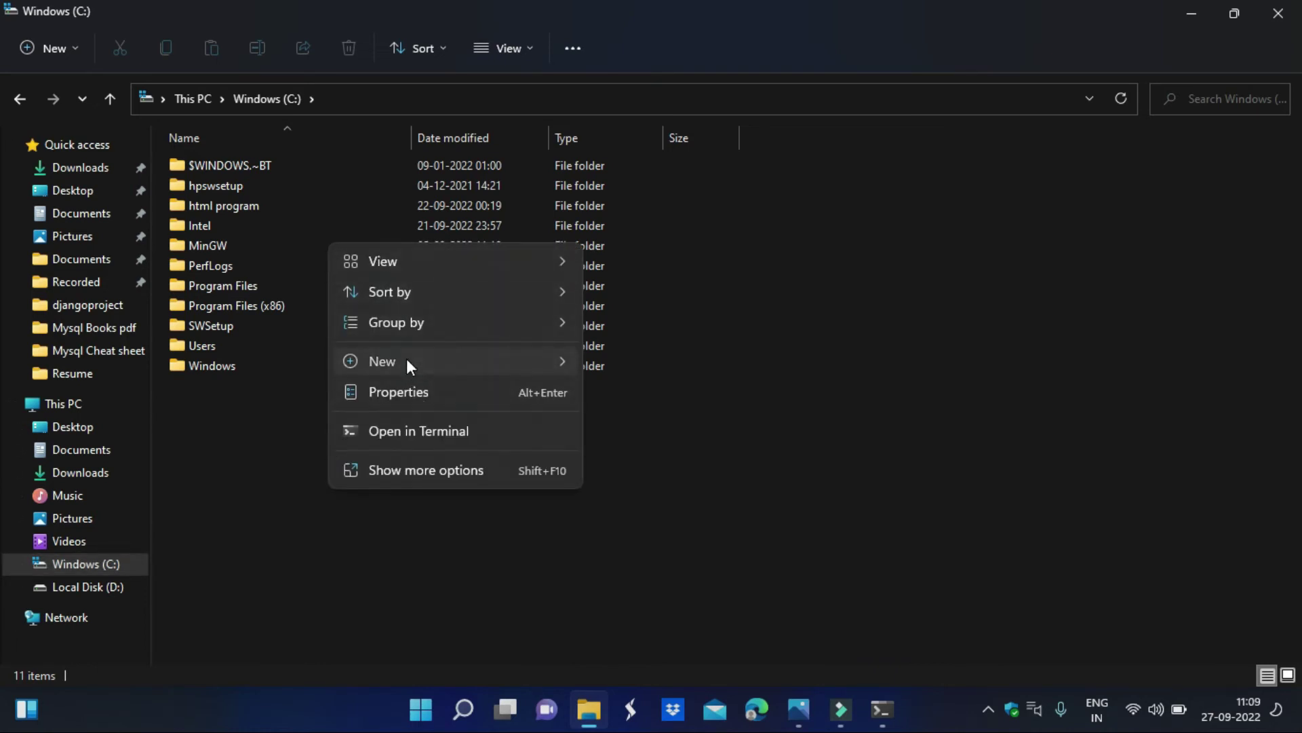
mouse_move(406, 358)
click(618, 367)
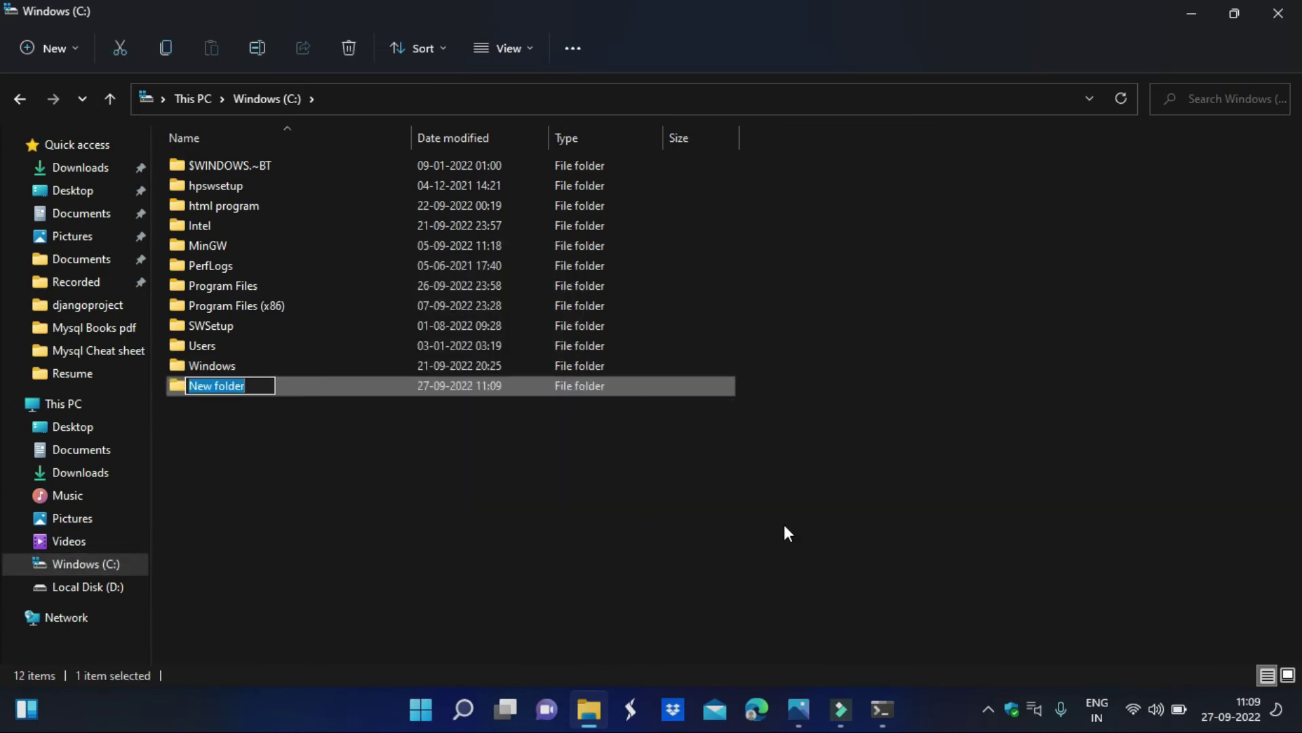
text(data)
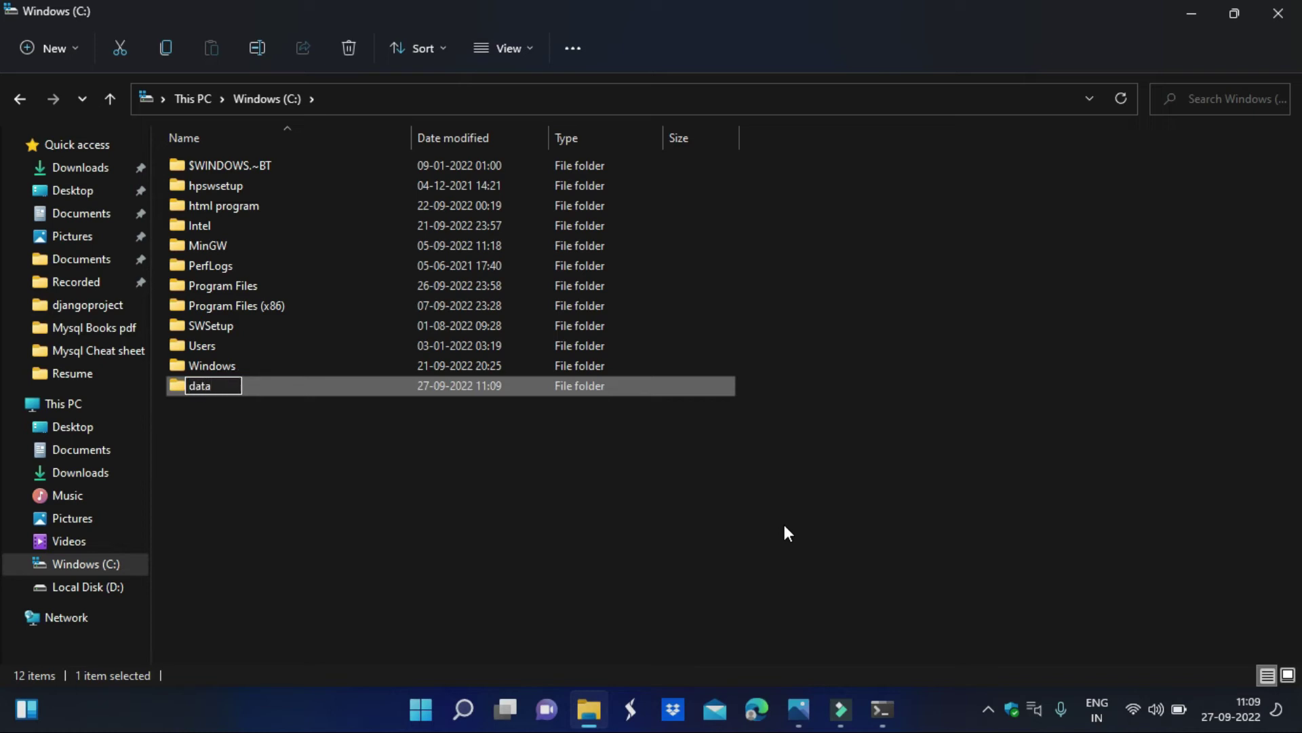
key(Return)
Step: Create a folder named db inside C:\data, and close the File Explorer and Terminal windows
double_click(267, 385)
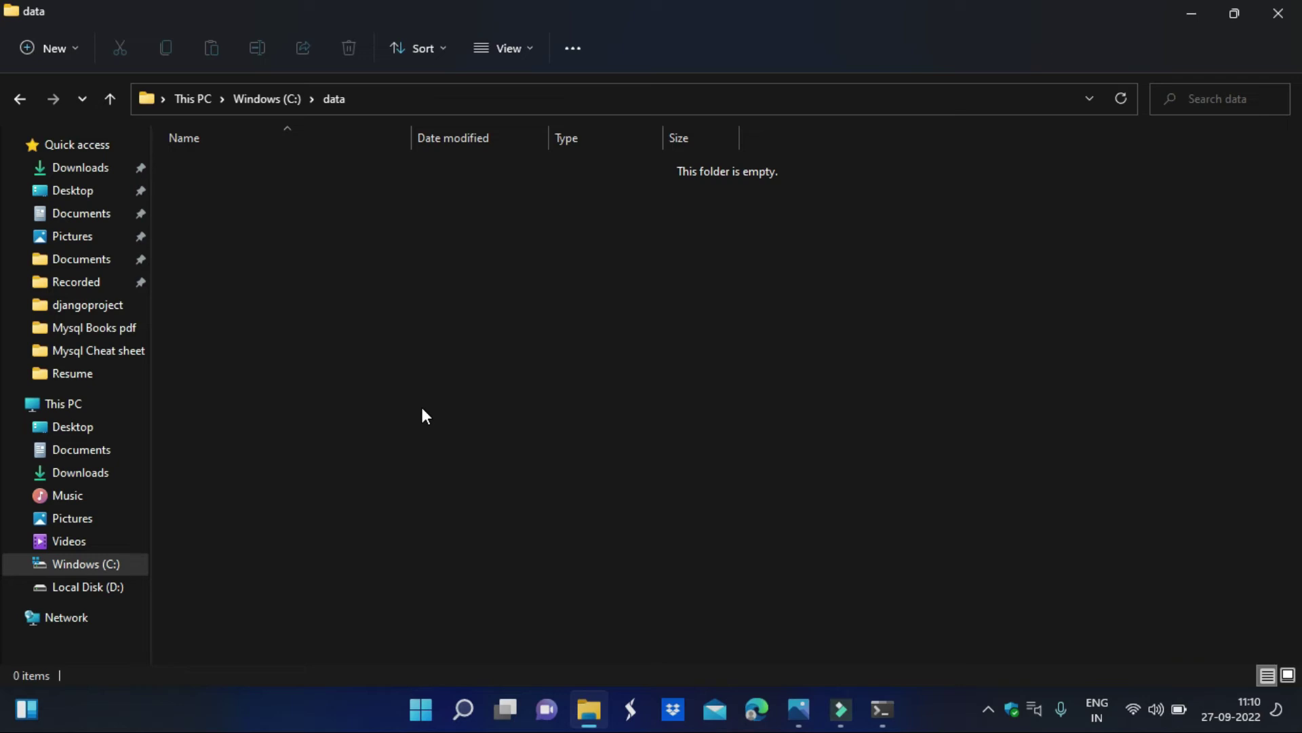
right_click(304, 284)
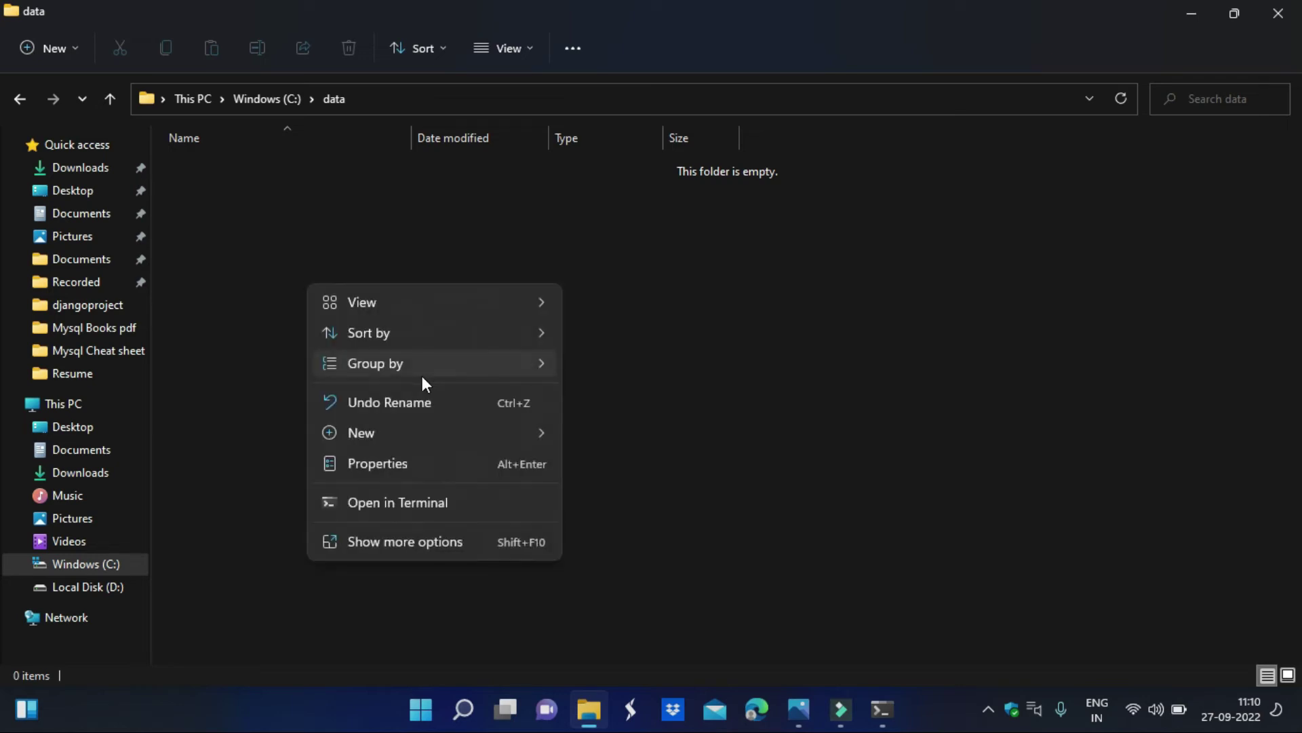
mouse_move(397, 439)
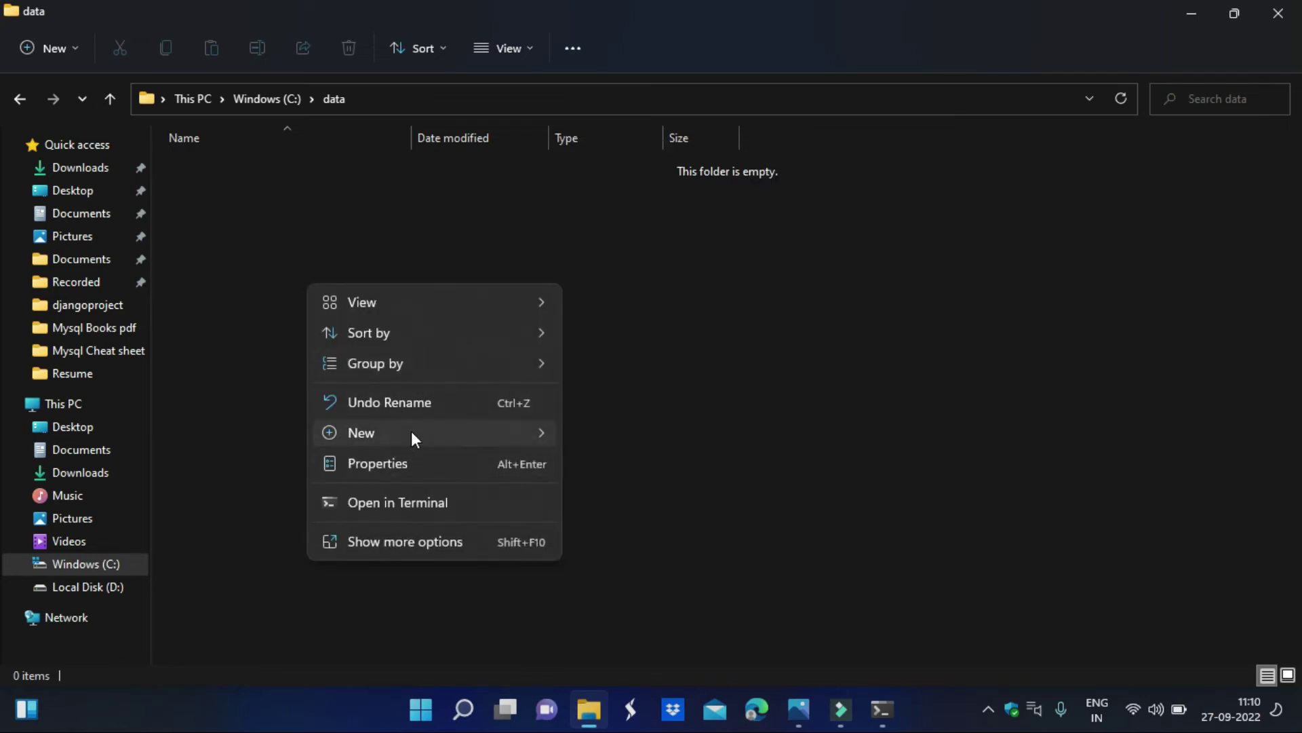
click(621, 165)
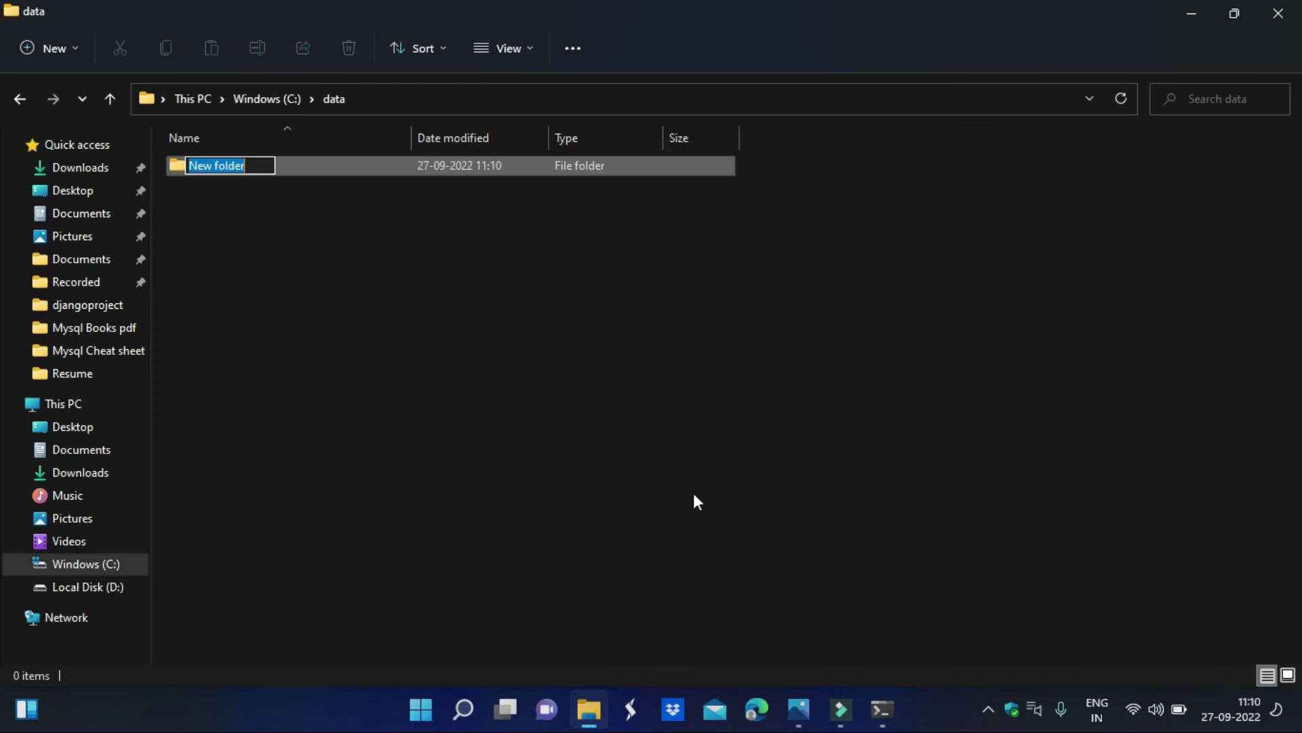
key(BackSpace)
text(db)
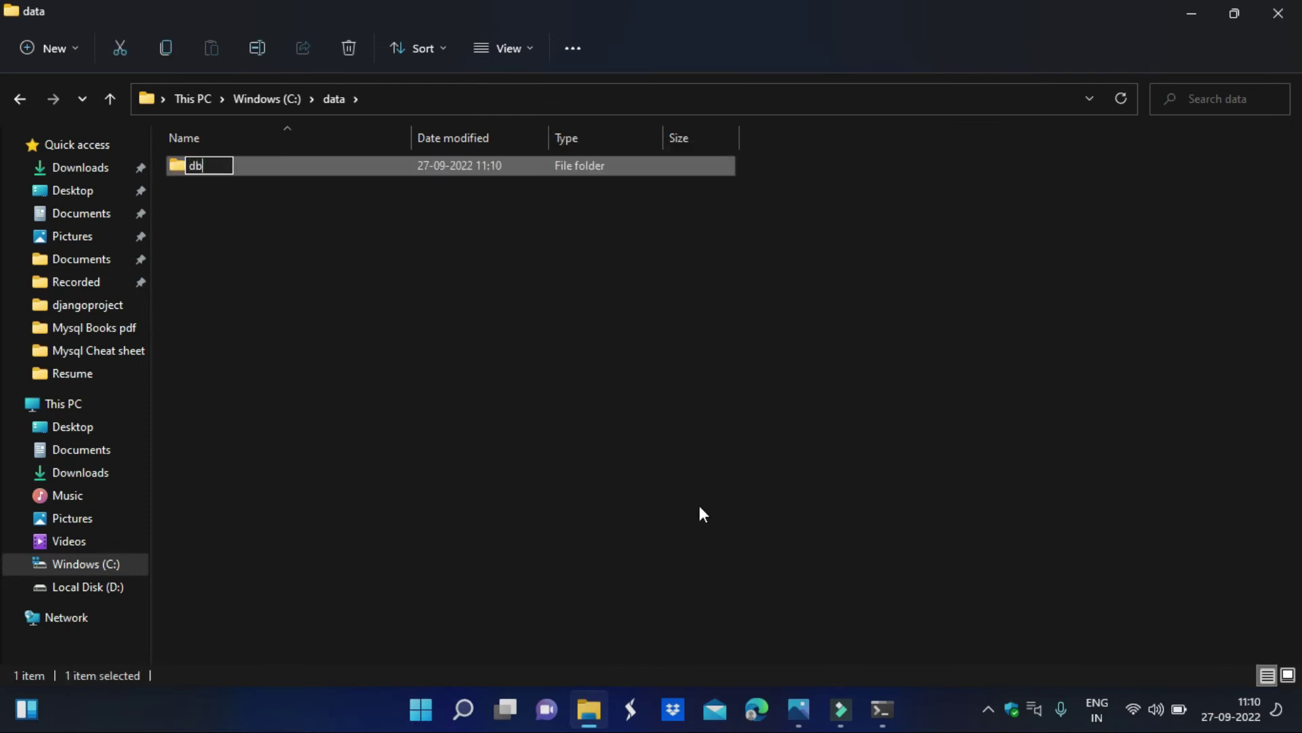
key(Return)
click(934, 241)
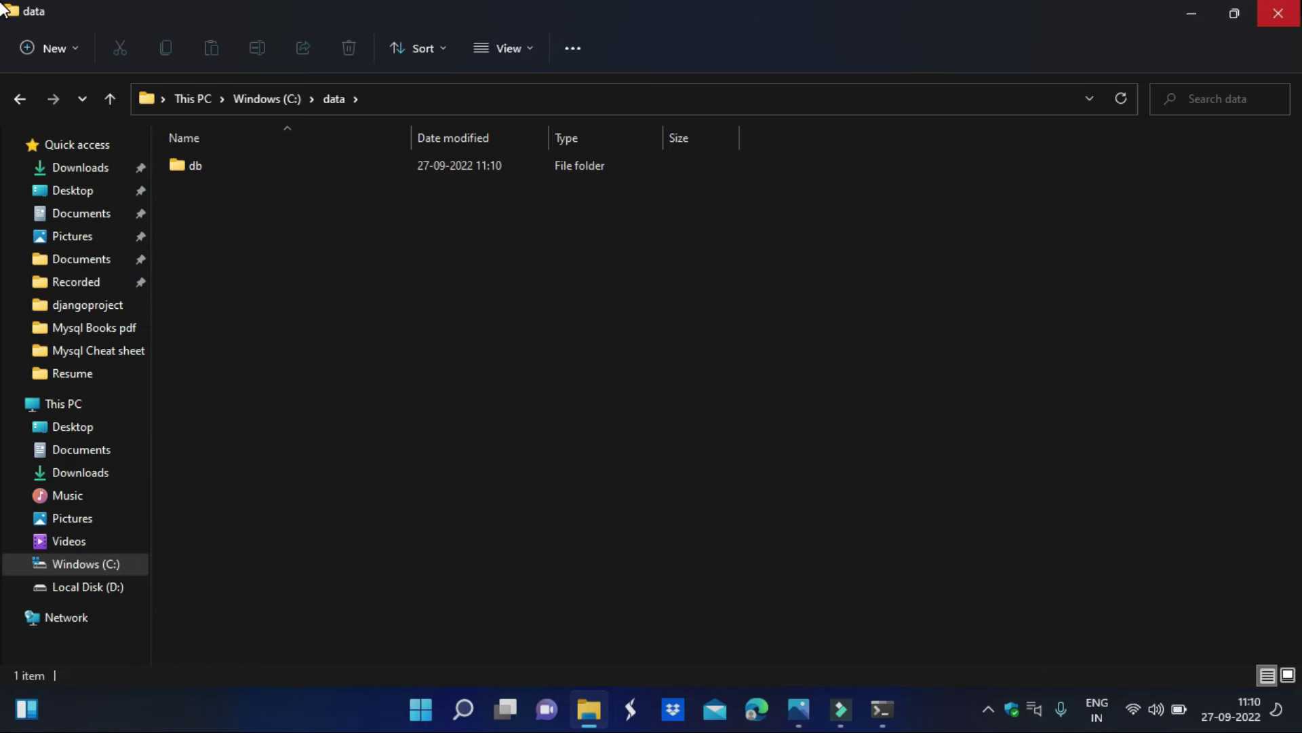
click(1278, 13)
click(1222, 12)
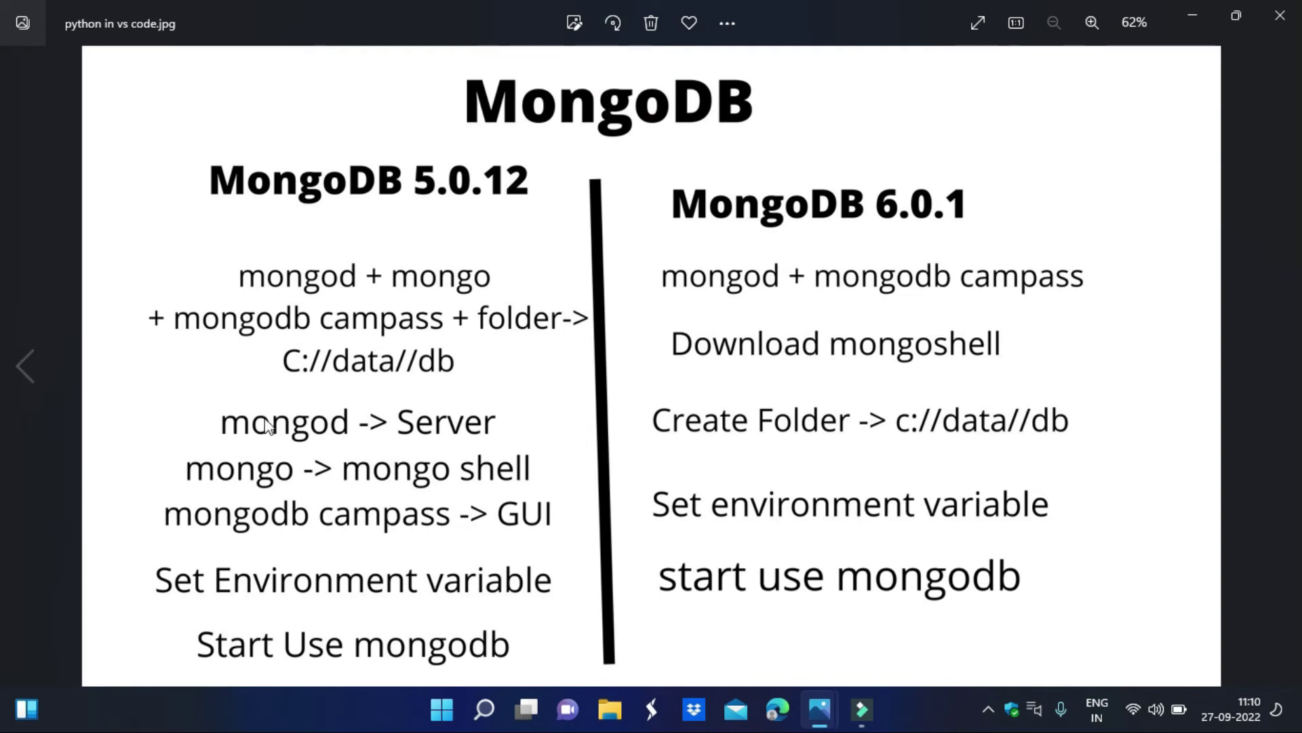
Step: Minimize the MongoDB notes image, open MongoDB Compass from the desktop, and connect to localhost:27017
drag(183, 322, 360, 339)
click(1203, 5)
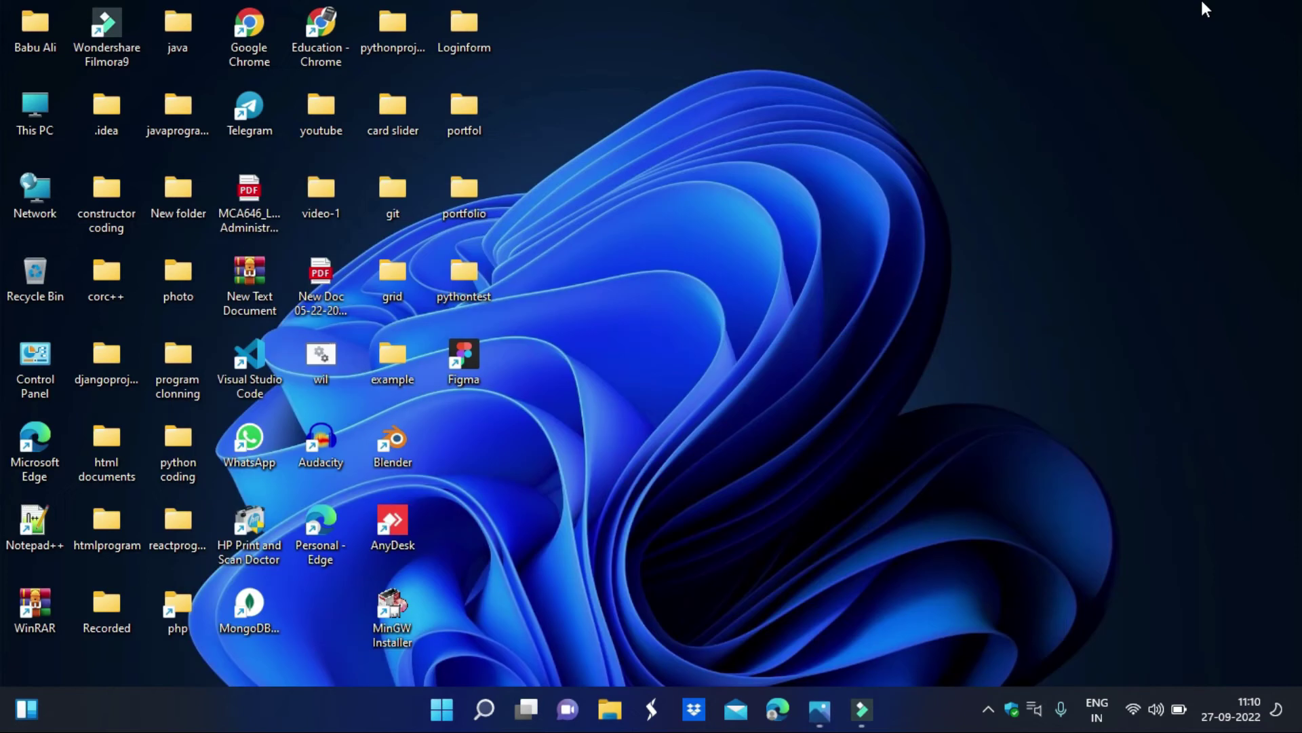
double_click(259, 608)
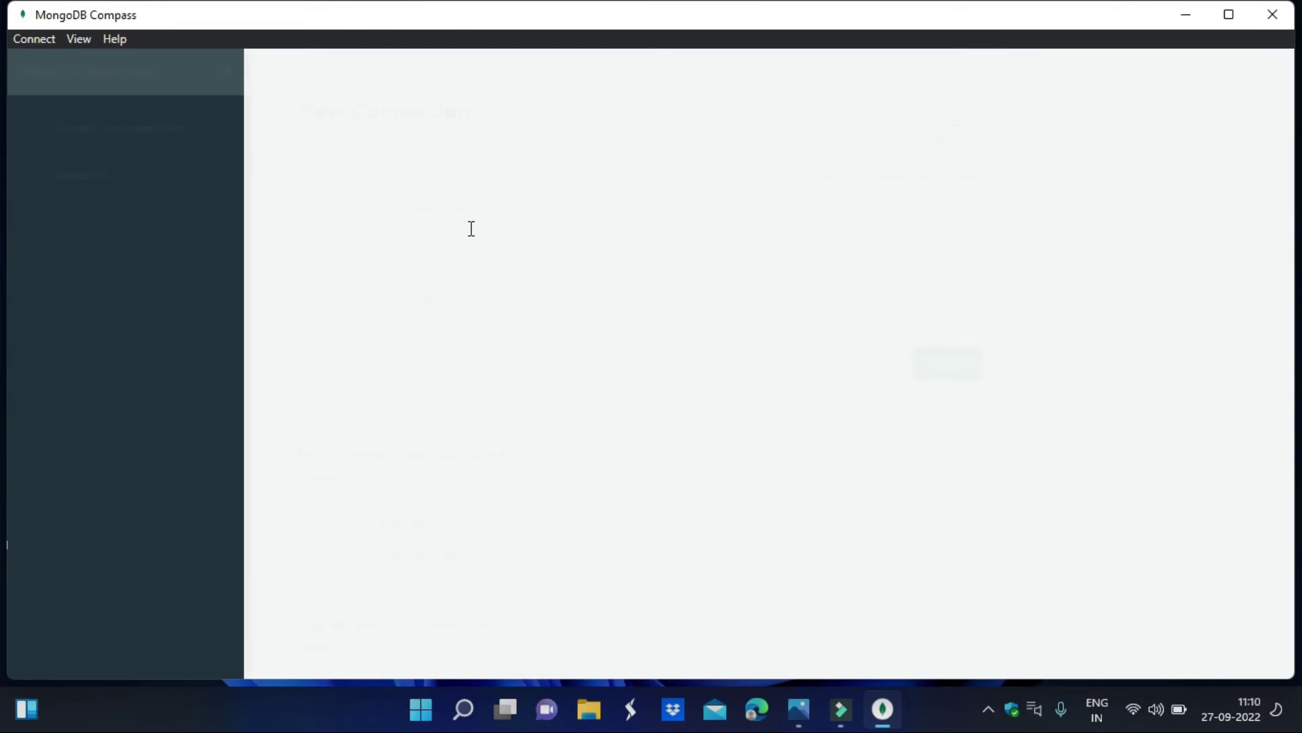
click(955, 380)
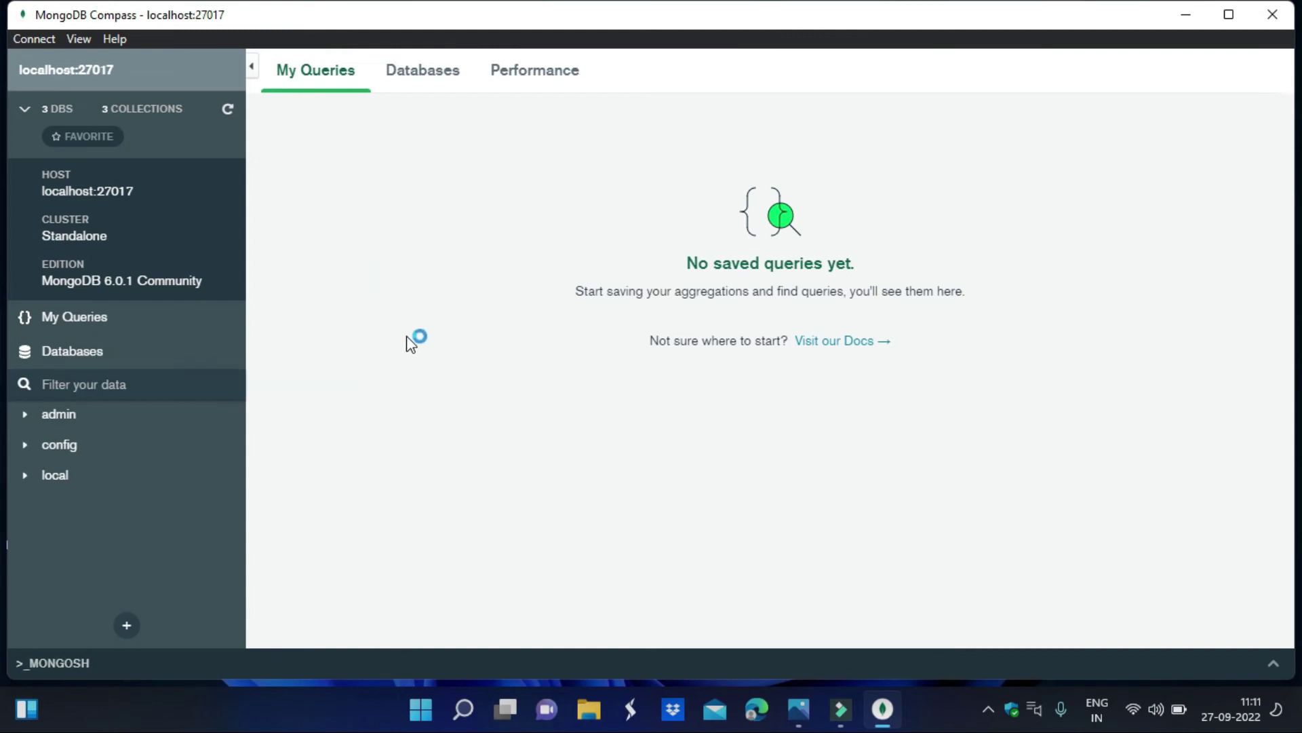
Step: Create a database named student with a collection named student_information from the Databases view
click(415, 72)
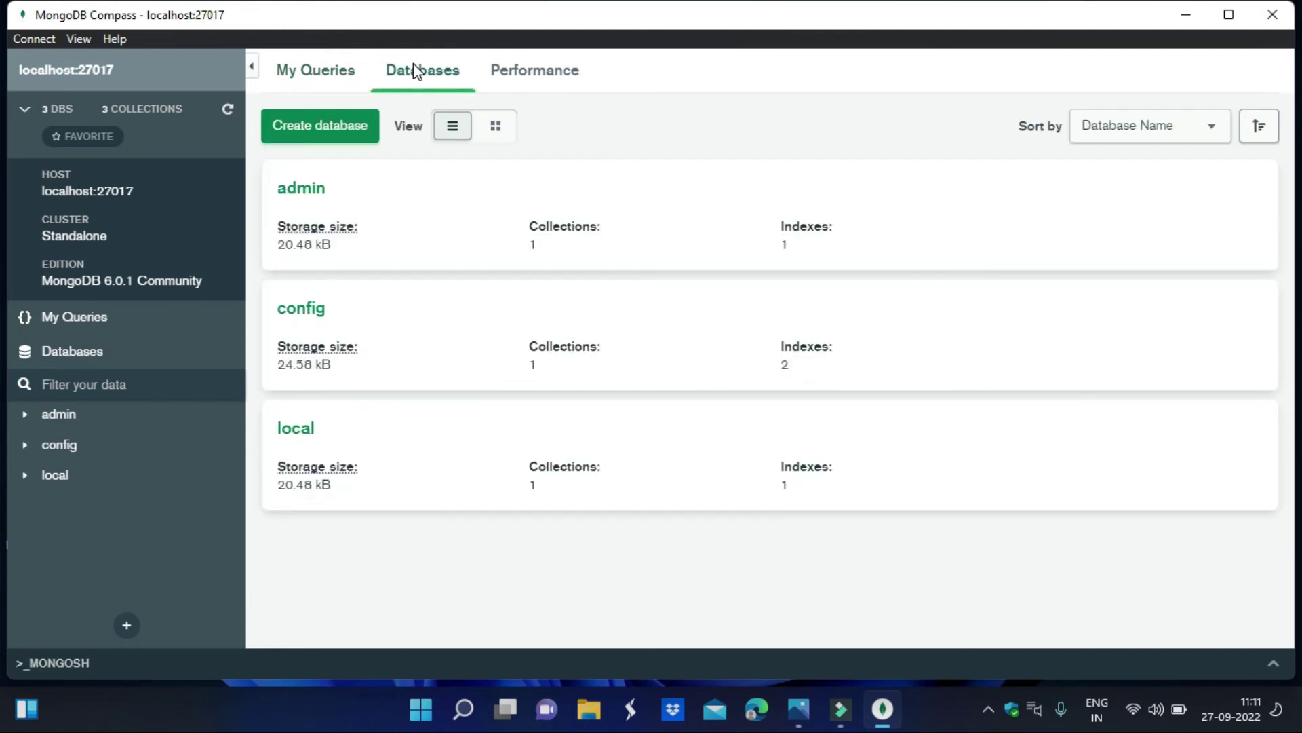
click(348, 128)
text(stud)
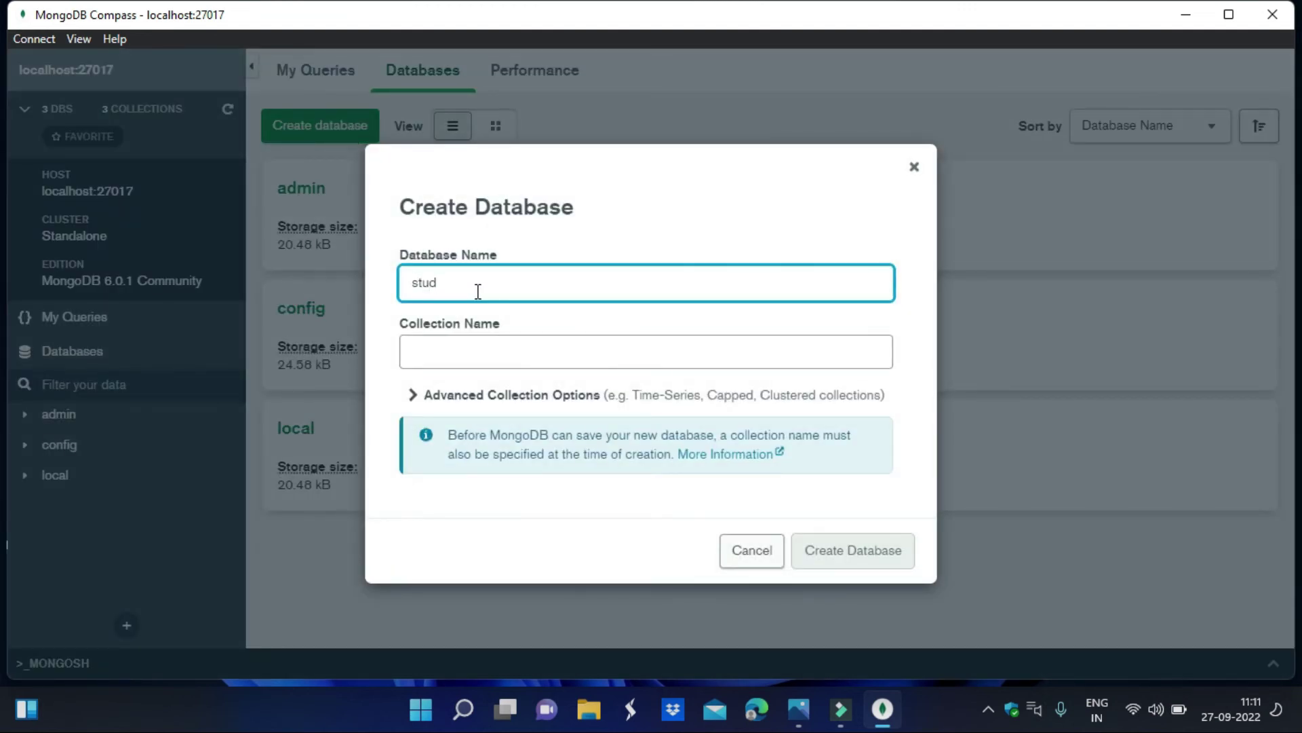
text(ent)
click(488, 360)
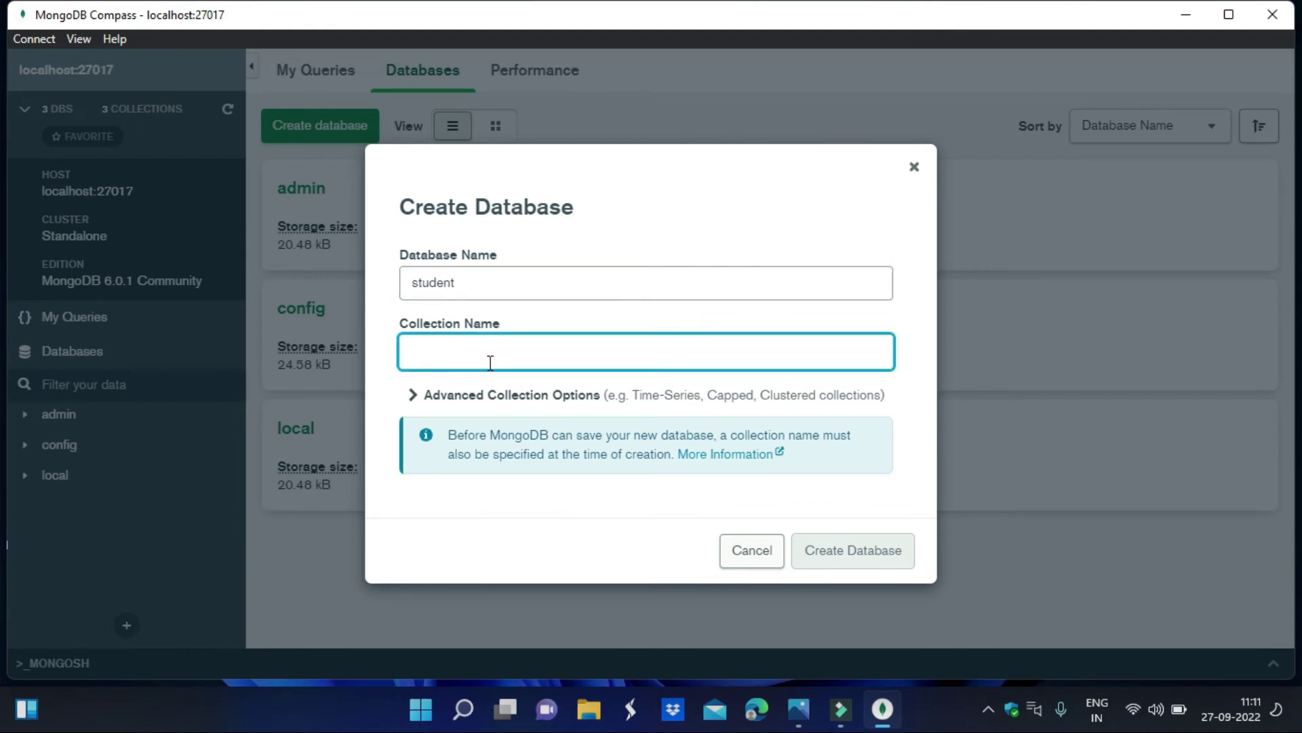
text(stude)
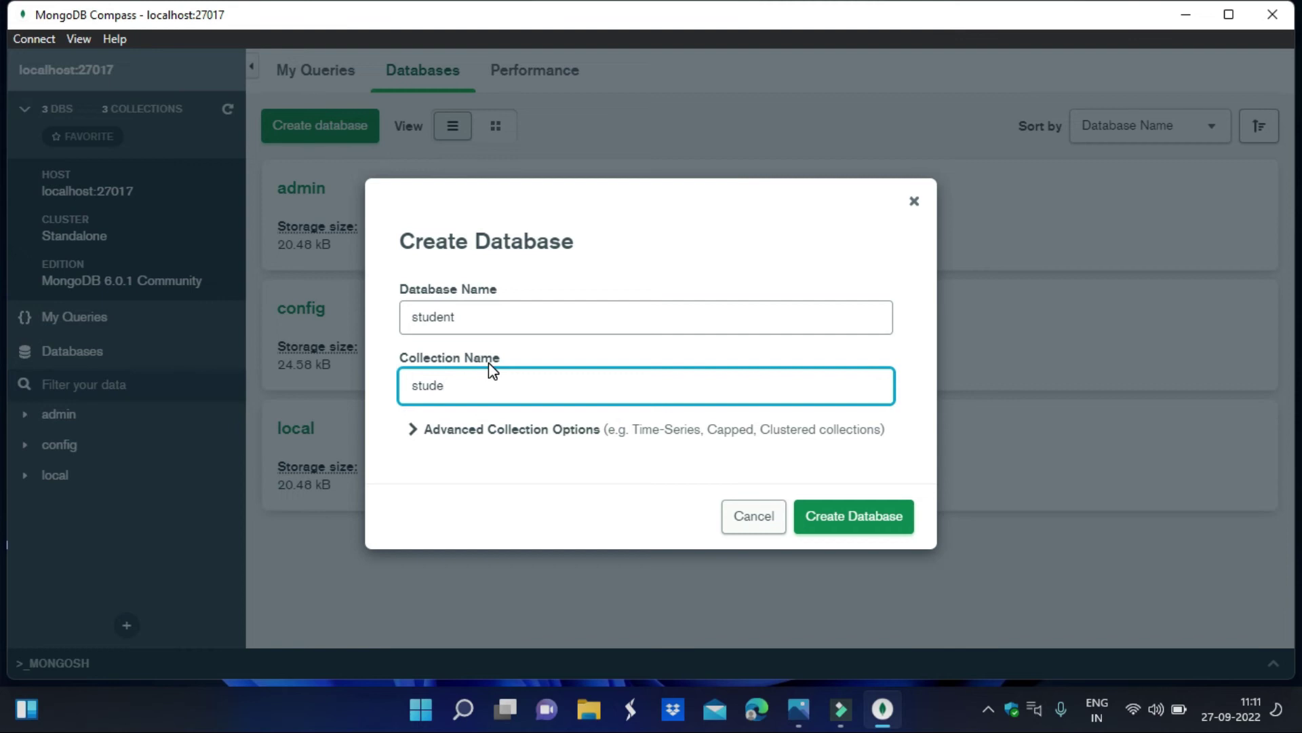
text(nt_information)
click(894, 517)
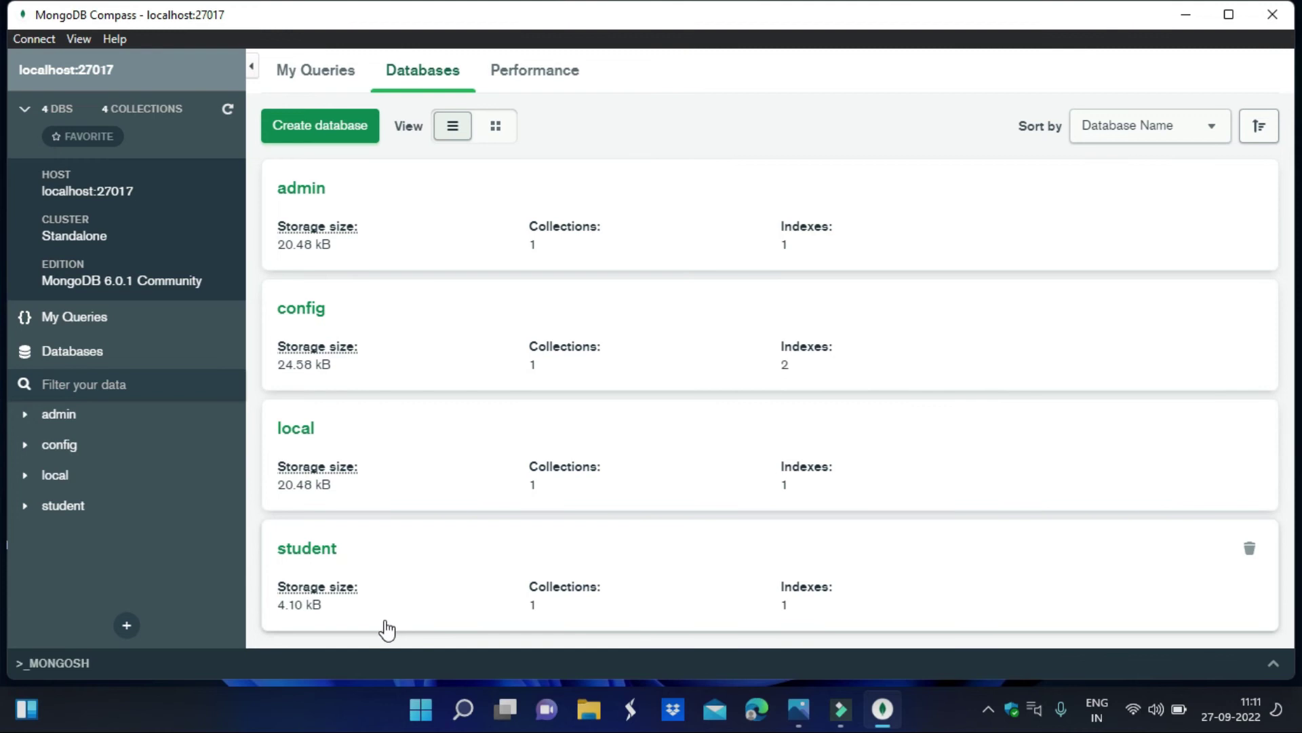
Step: Open the student_information collection of the student database and start inserting a document into it
click(331, 568)
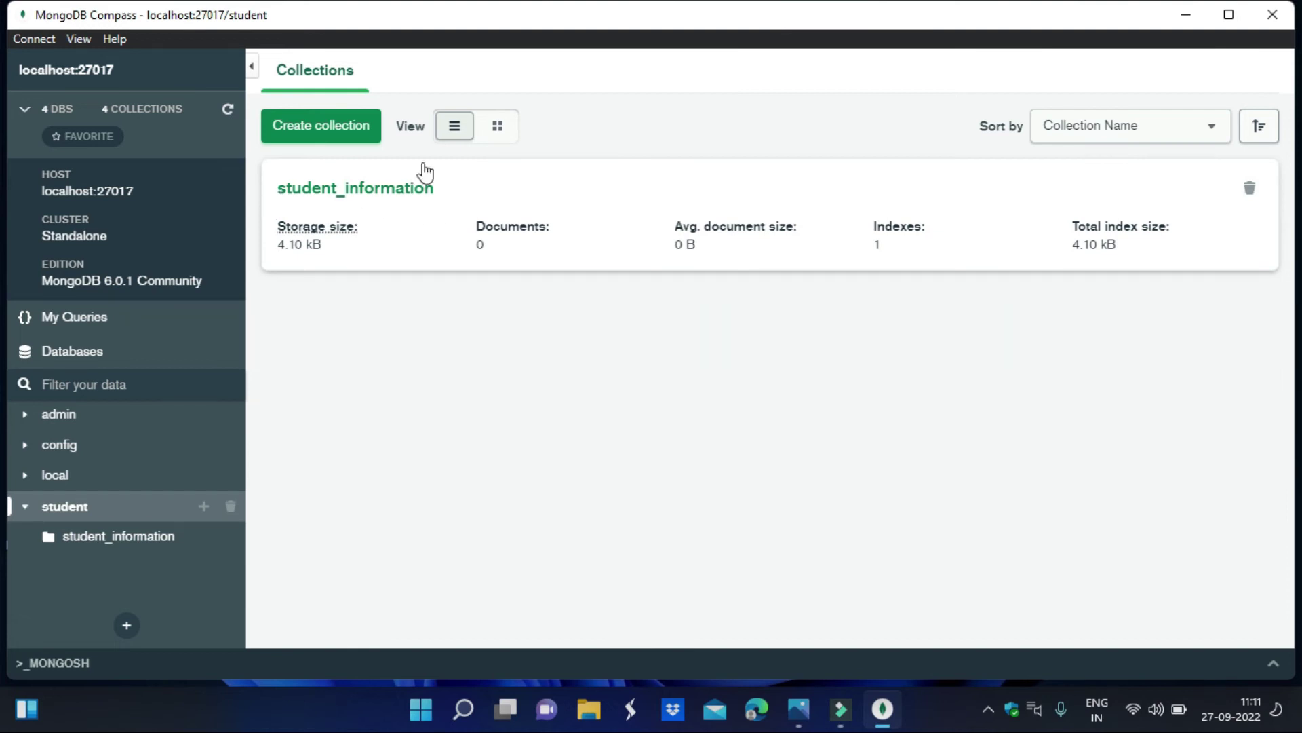
click(320, 190)
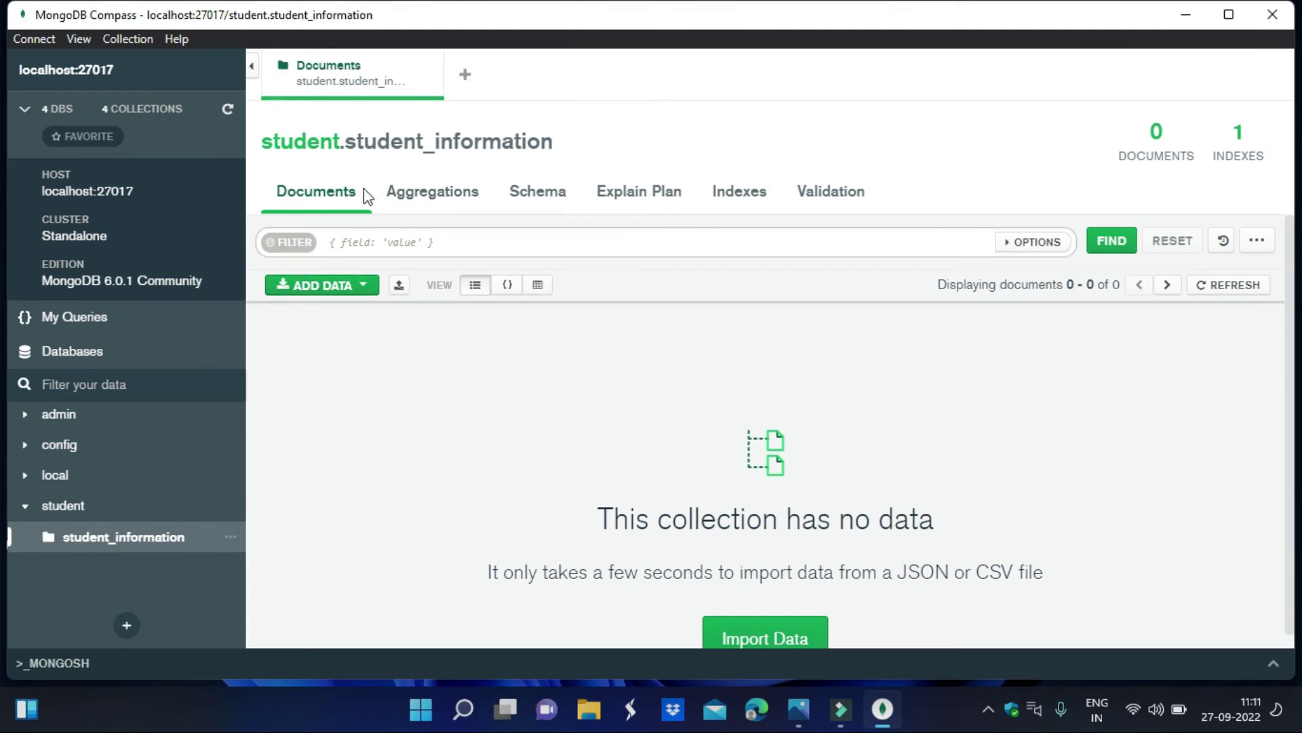
click(326, 286)
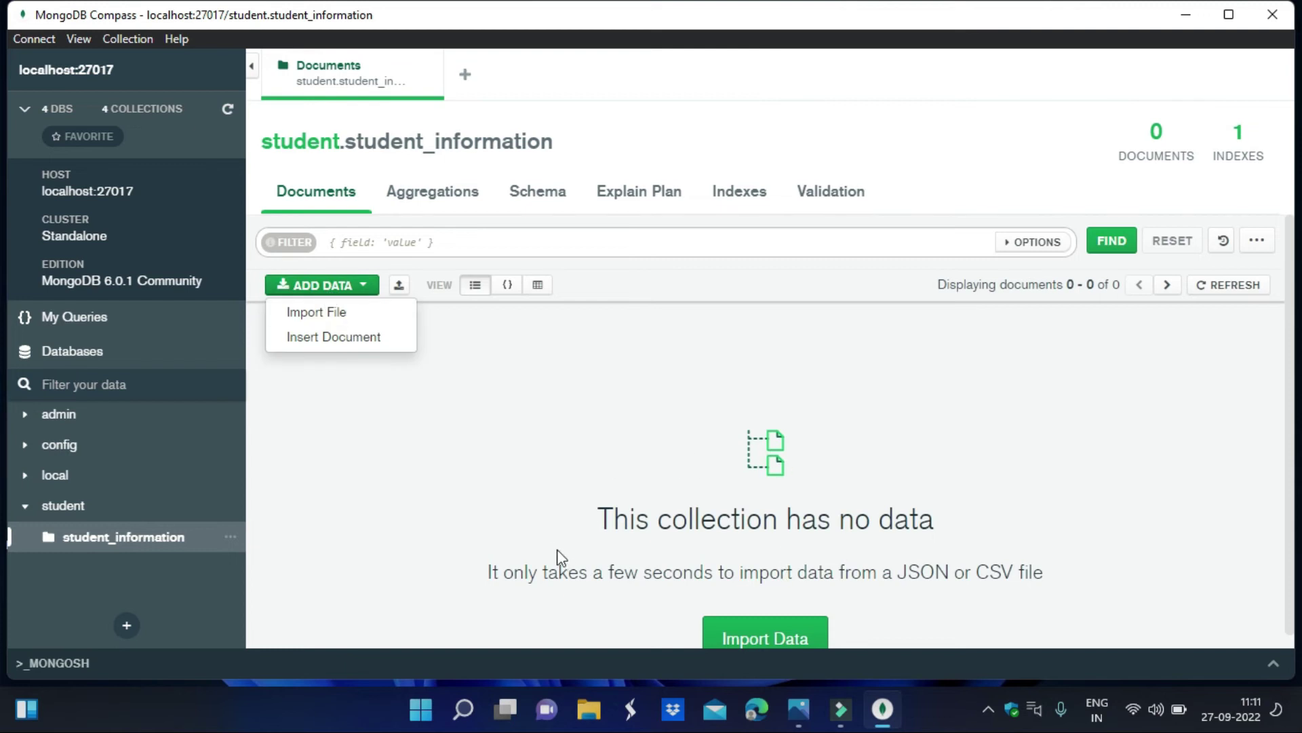
click(355, 324)
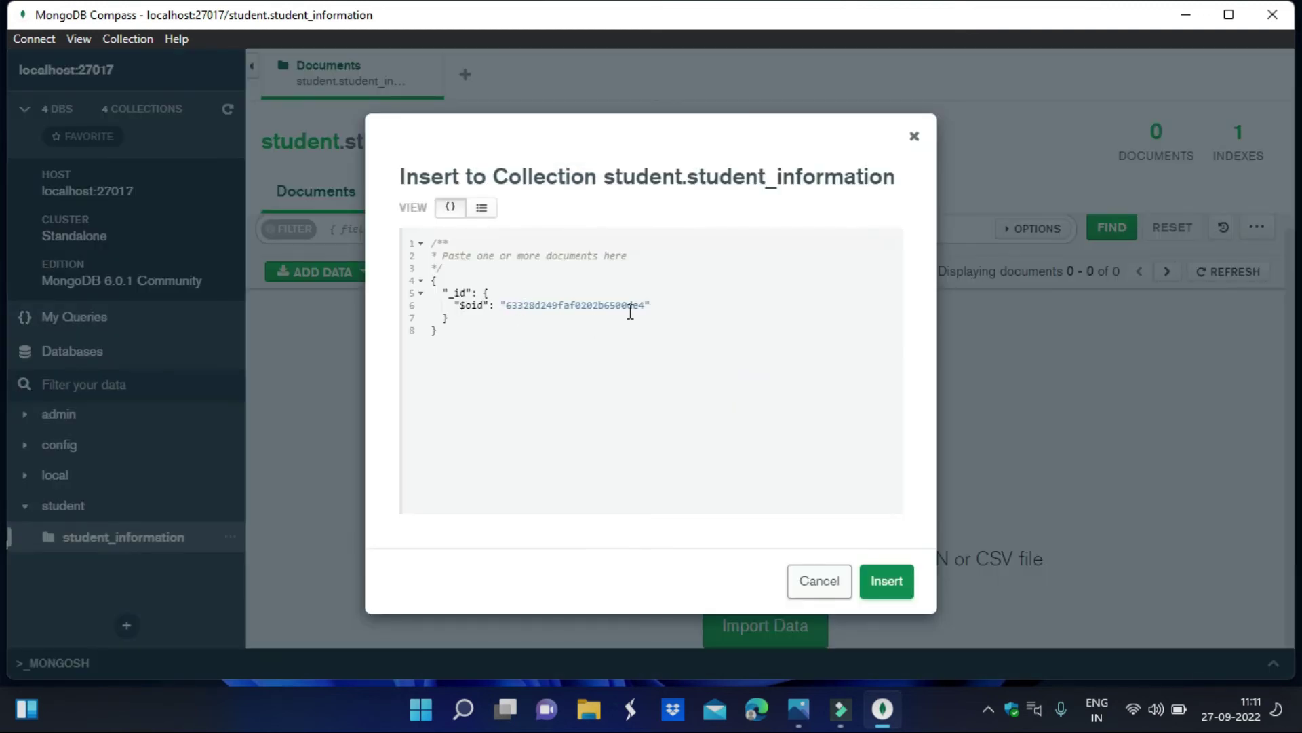
click(659, 309)
text(,)
key(Return)
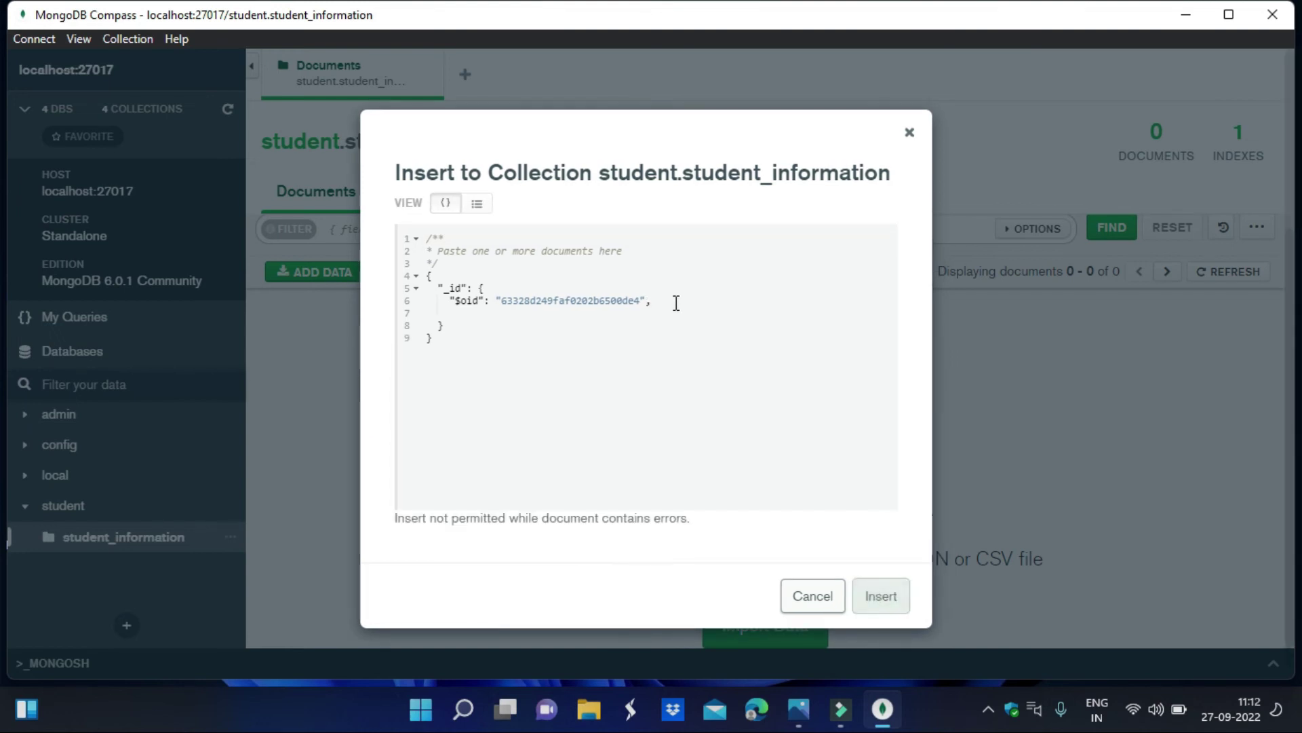
key(ctrl+z)
Step: Add a "name" field with the student's first name after the _id object, and insert the document into the collection
key(Down)
key(Return)
key(Up)
key(End)
text(,)
key(Down)
text(nam)
key(BackSpace)
key(BackSpace)
key(BackSpace)
key(BackSpace)
key(BackSpace)
text("name)
text(:"")
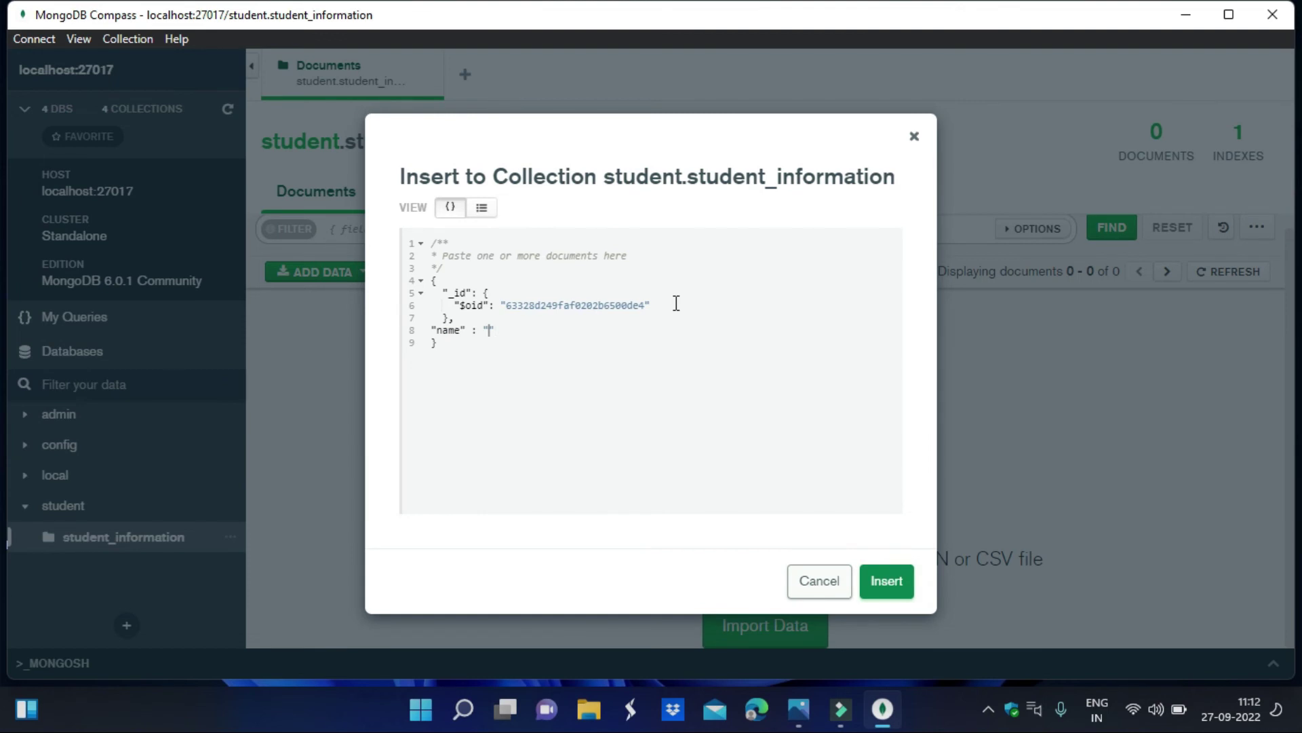
text(subham)
click(893, 585)
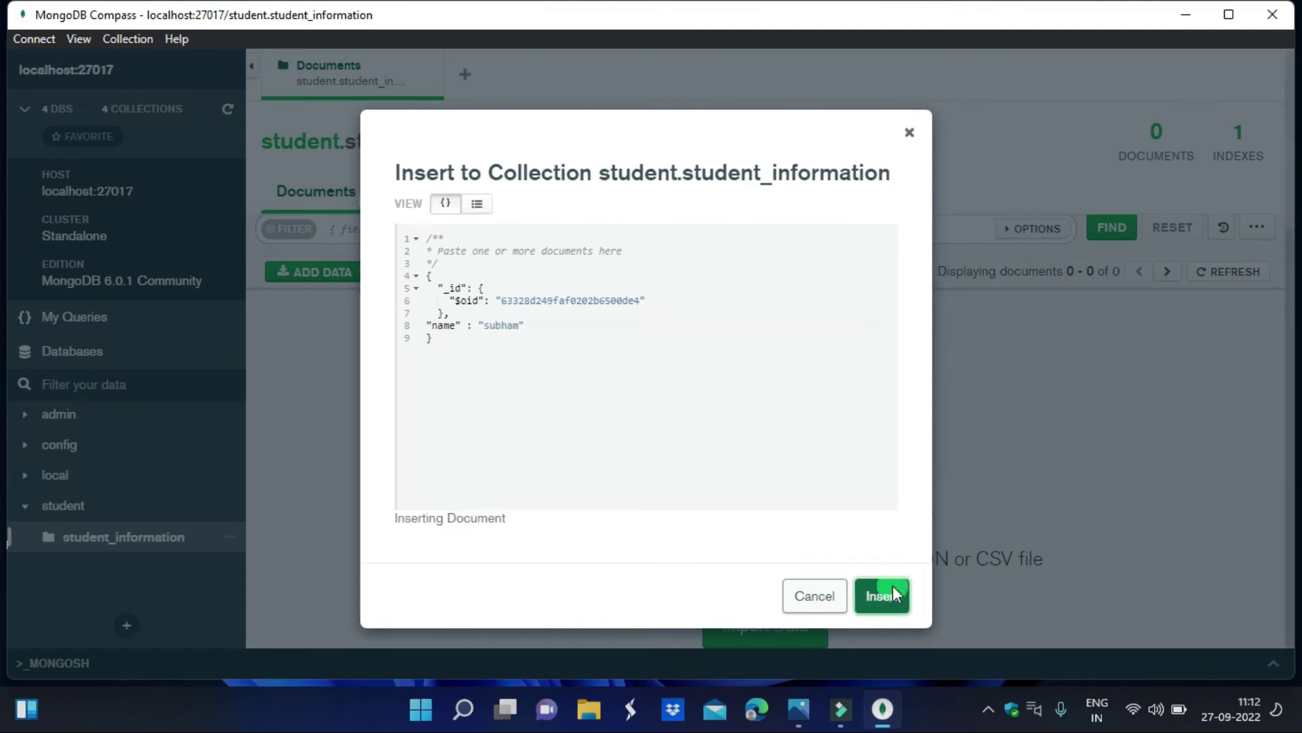
drag(360, 344, 477, 422)
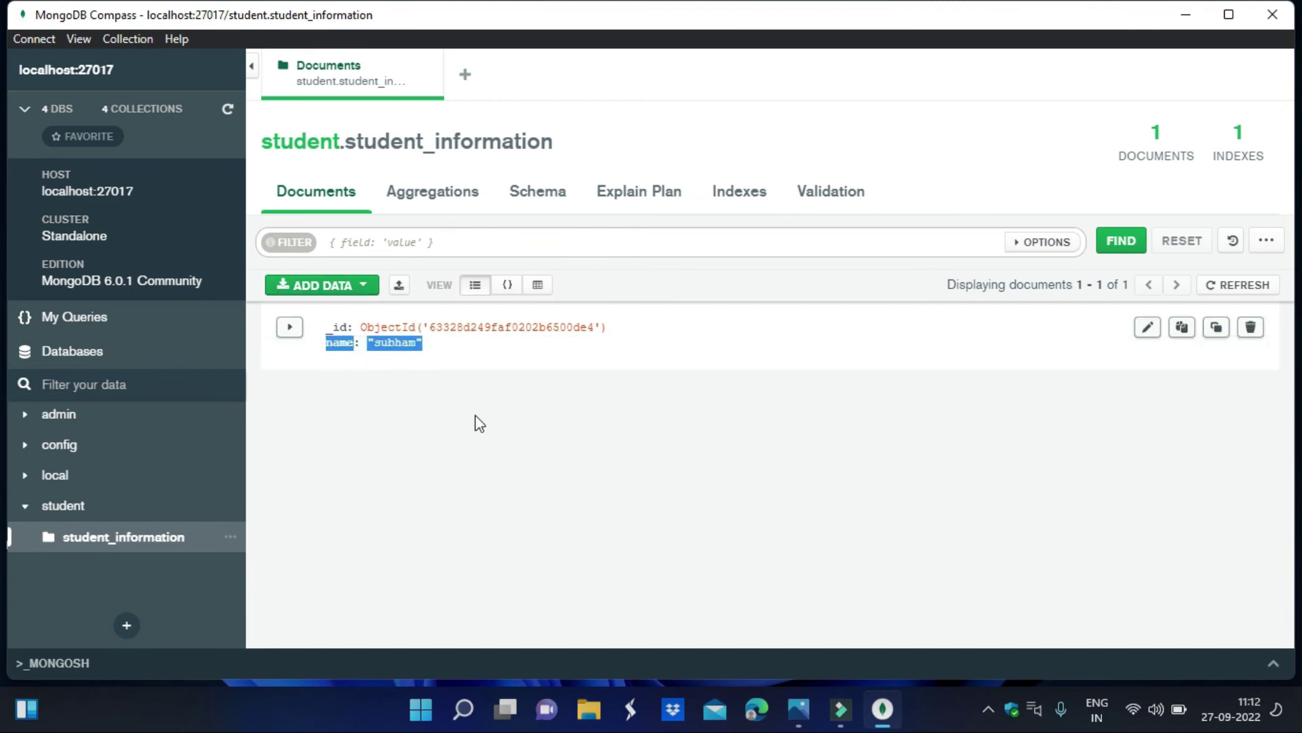
click(989, 247)
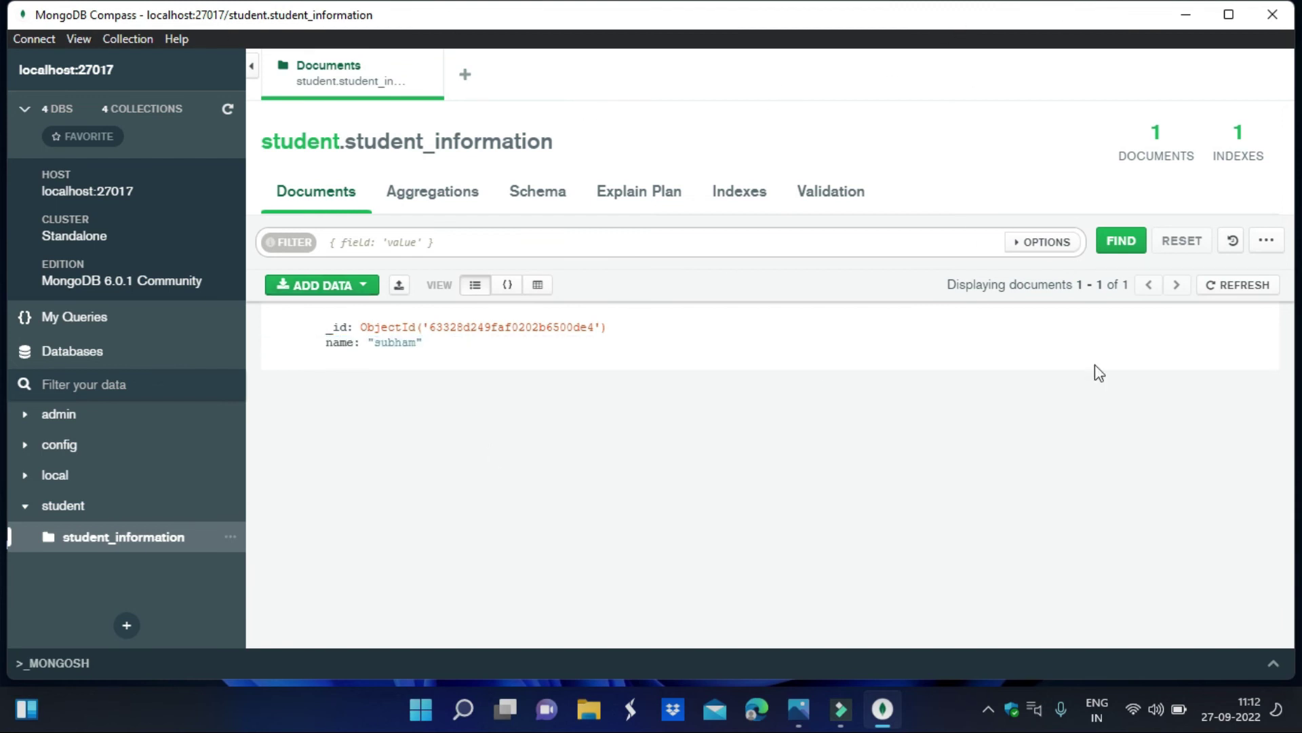
Step: Open Windows Terminal, start the MongoDB shell with mongosh, and maximize the window
click(464, 709)
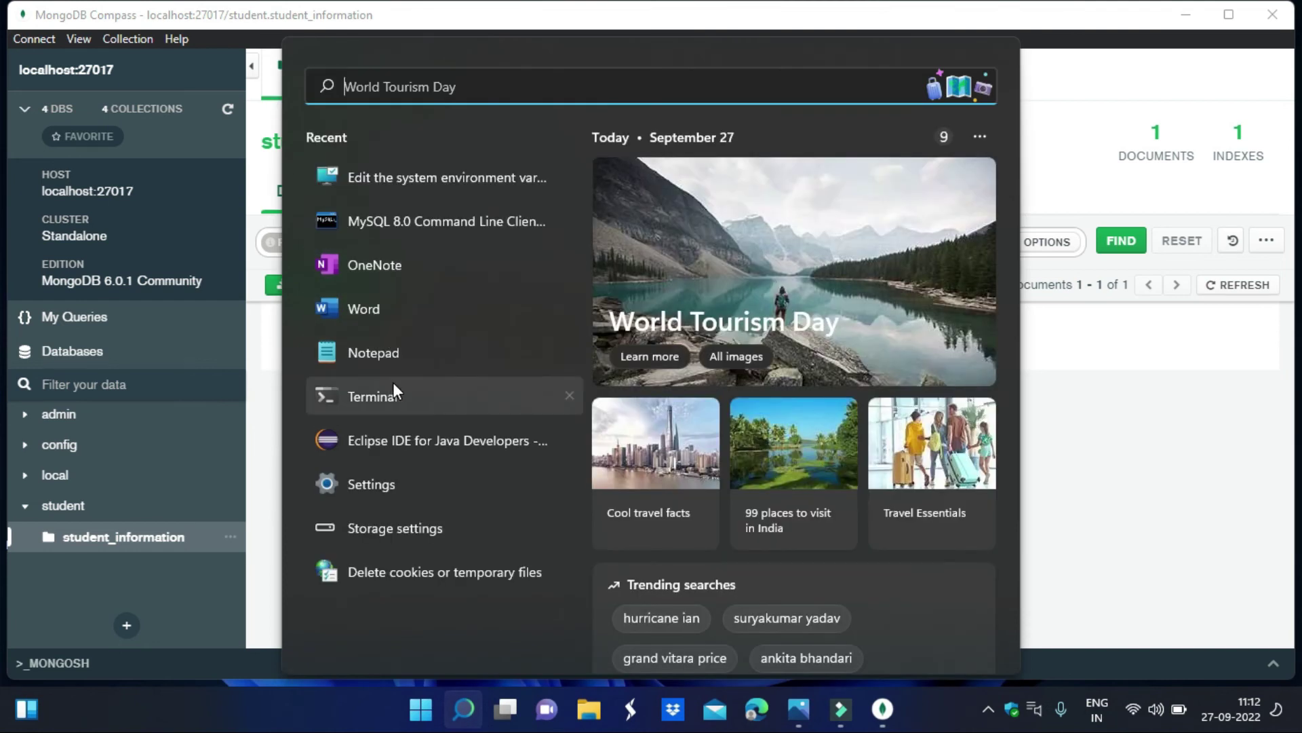
click(393, 397)
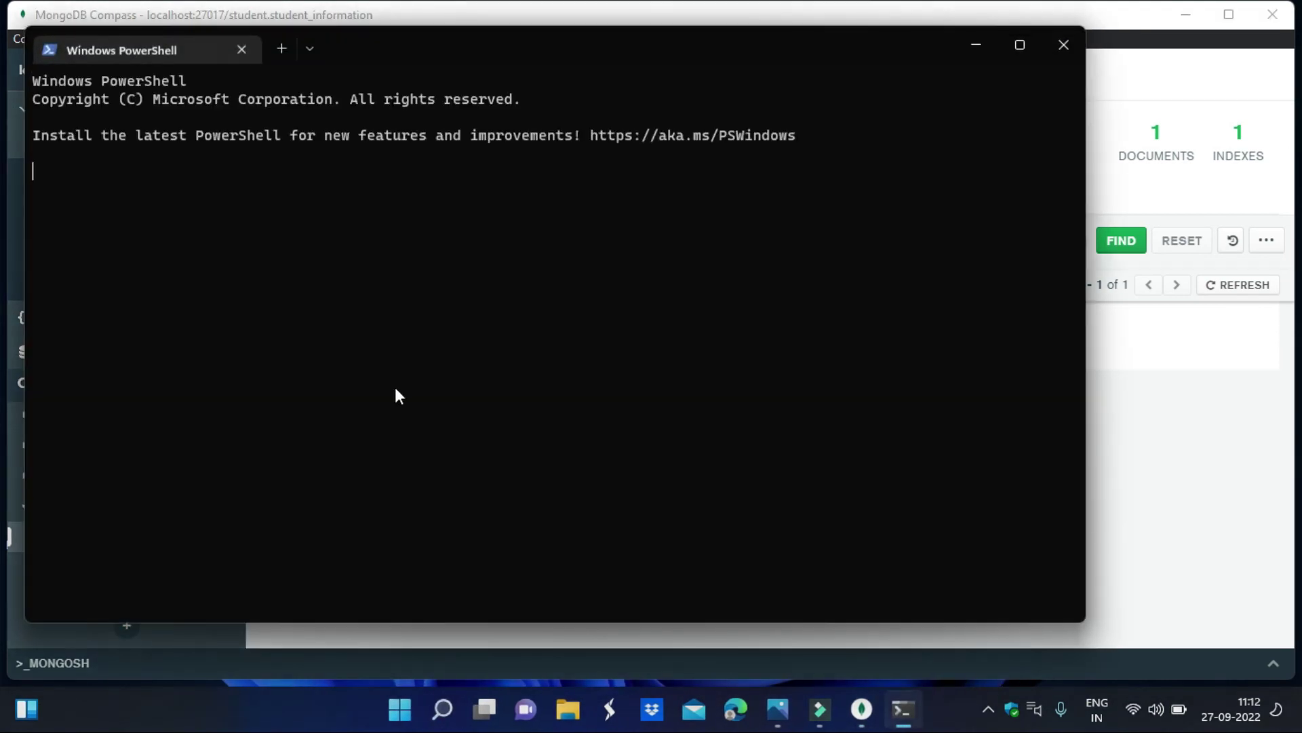
text(mon)
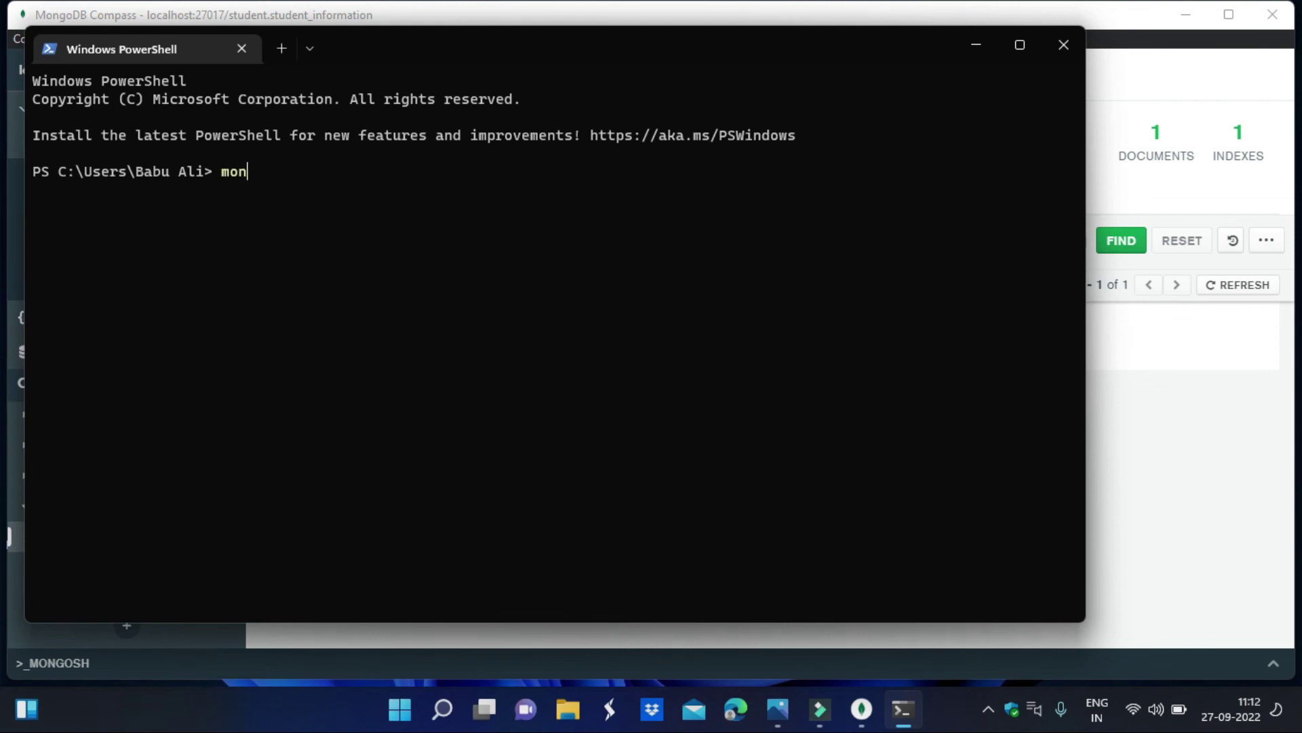
text(gosh)
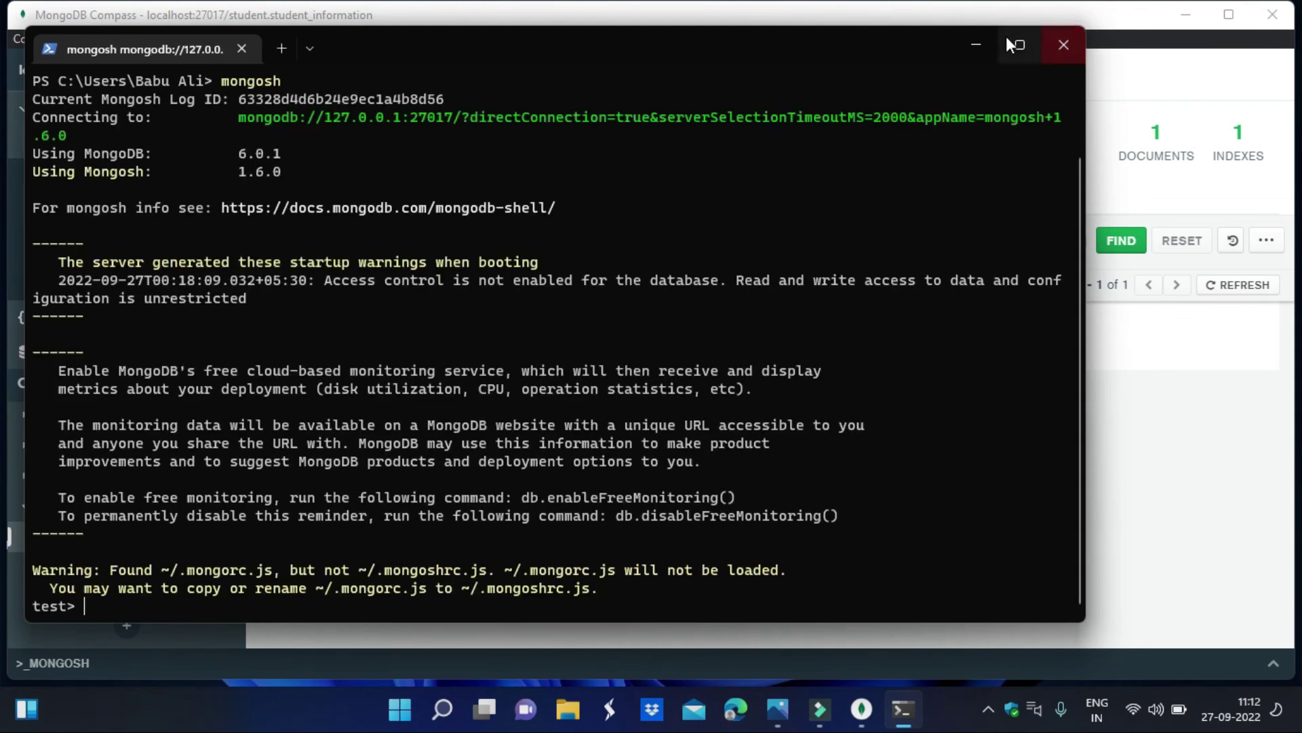
click(1009, 42)
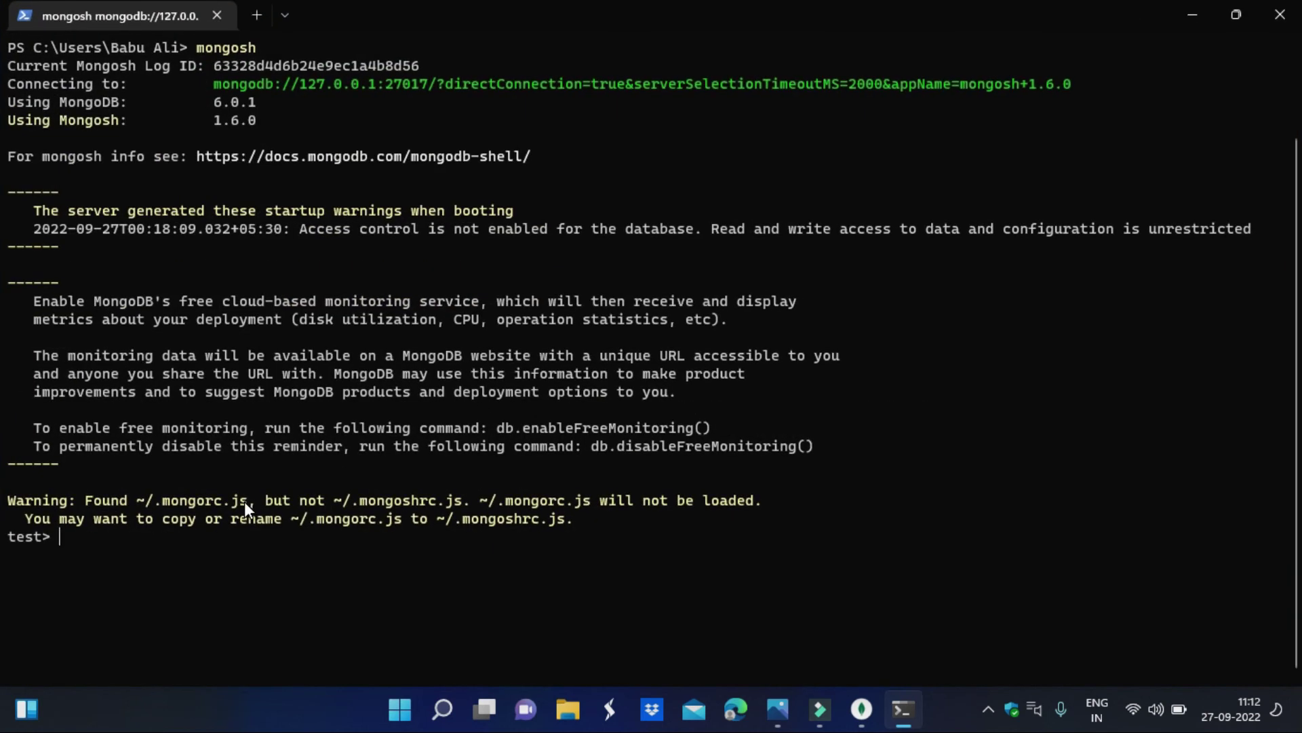
Step: List the databases with show dbs; and examine the student entry and the mongosh command that started the shell
text(show dbs)
key(Return)
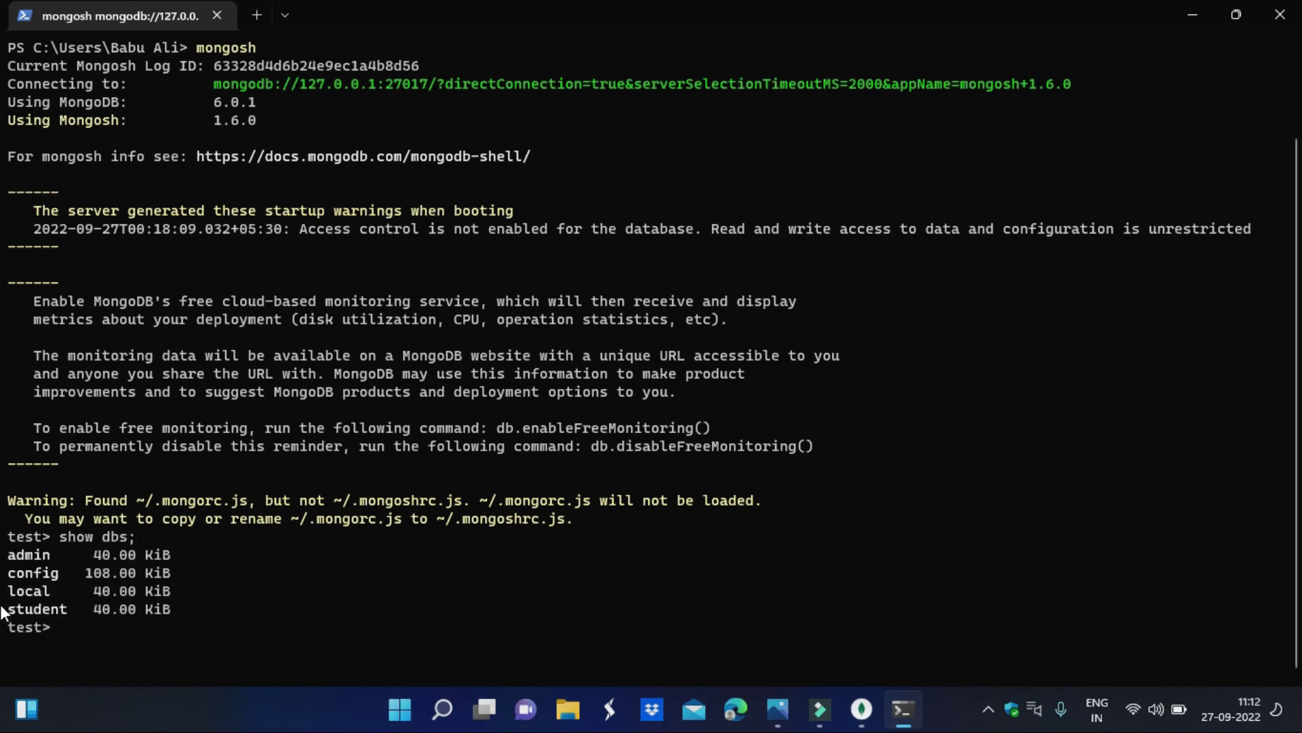
drag(2, 611, 133, 619)
click(228, 596)
drag(2, 603, 242, 593)
click(241, 592)
scroll(306, 332, up, 2)
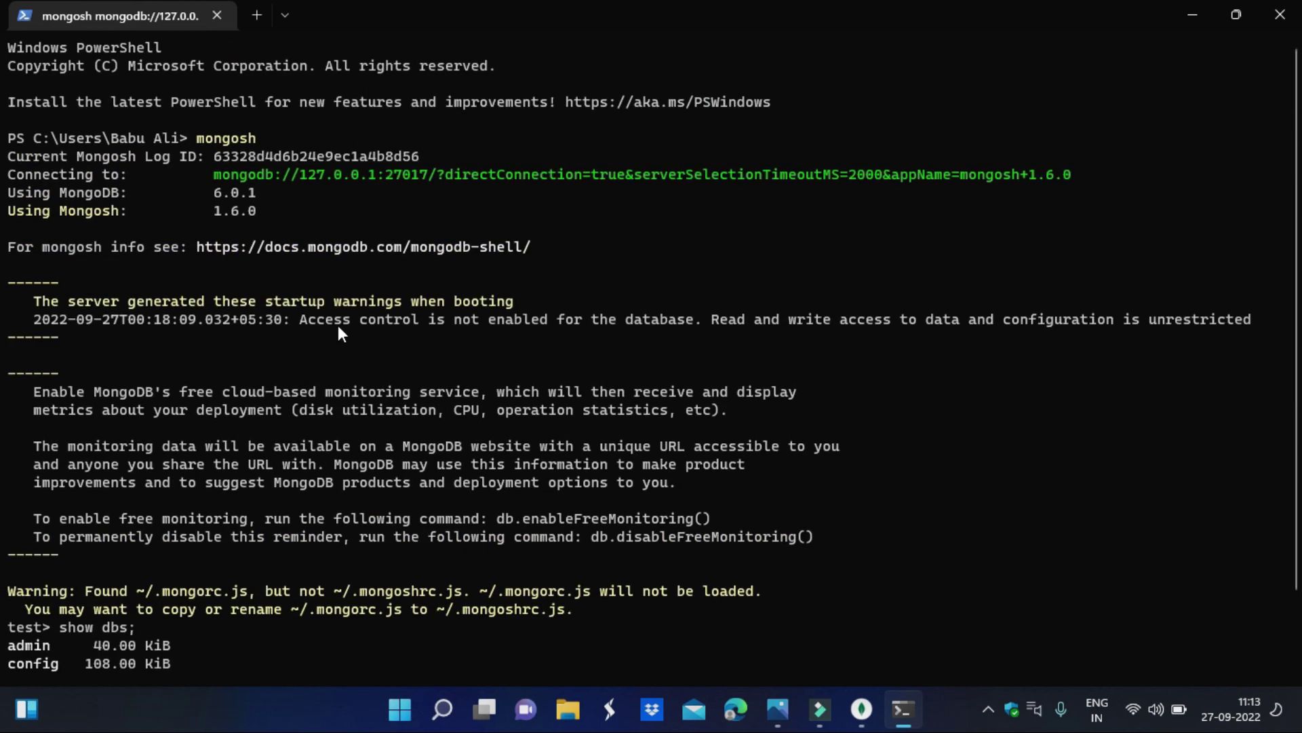
drag(264, 133, 287, 133)
click(286, 133)
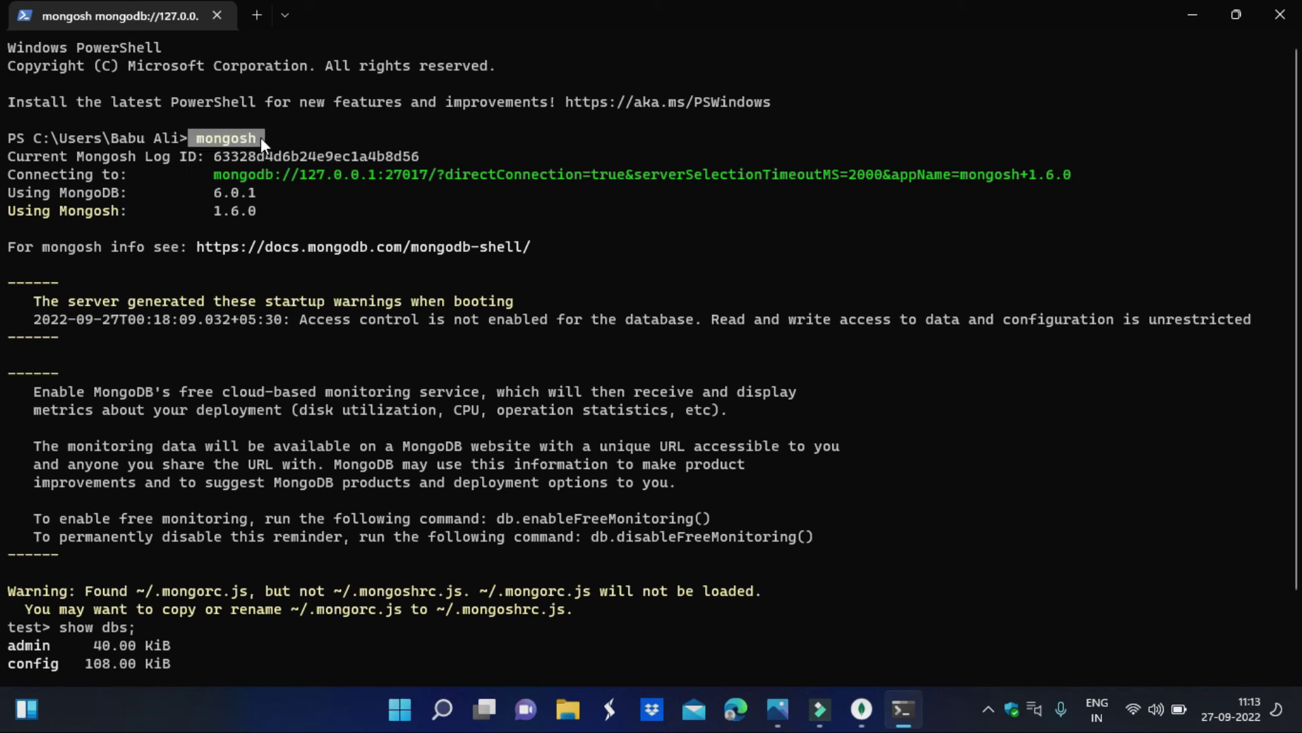
click(234, 137)
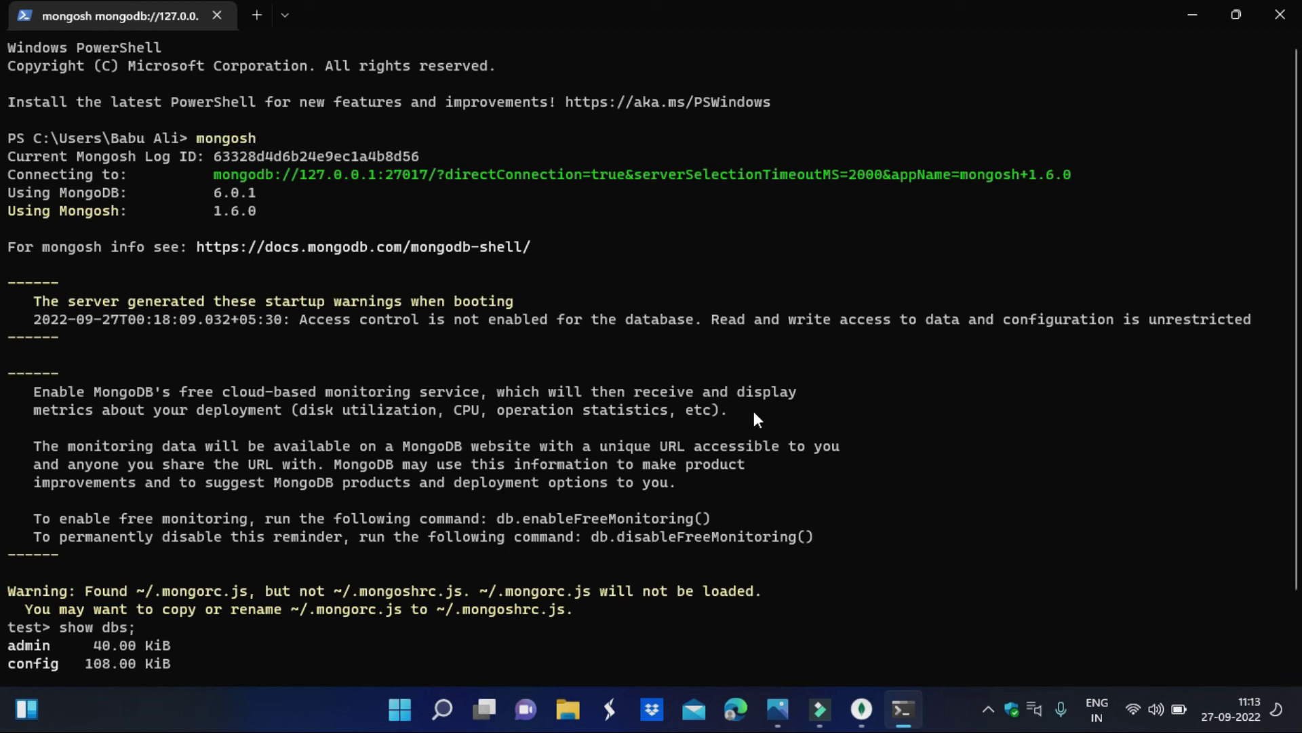
Step: Switch to File Explorer and open the folder C:\Program Files\MongoDB\Server\6.0\bin
click(570, 708)
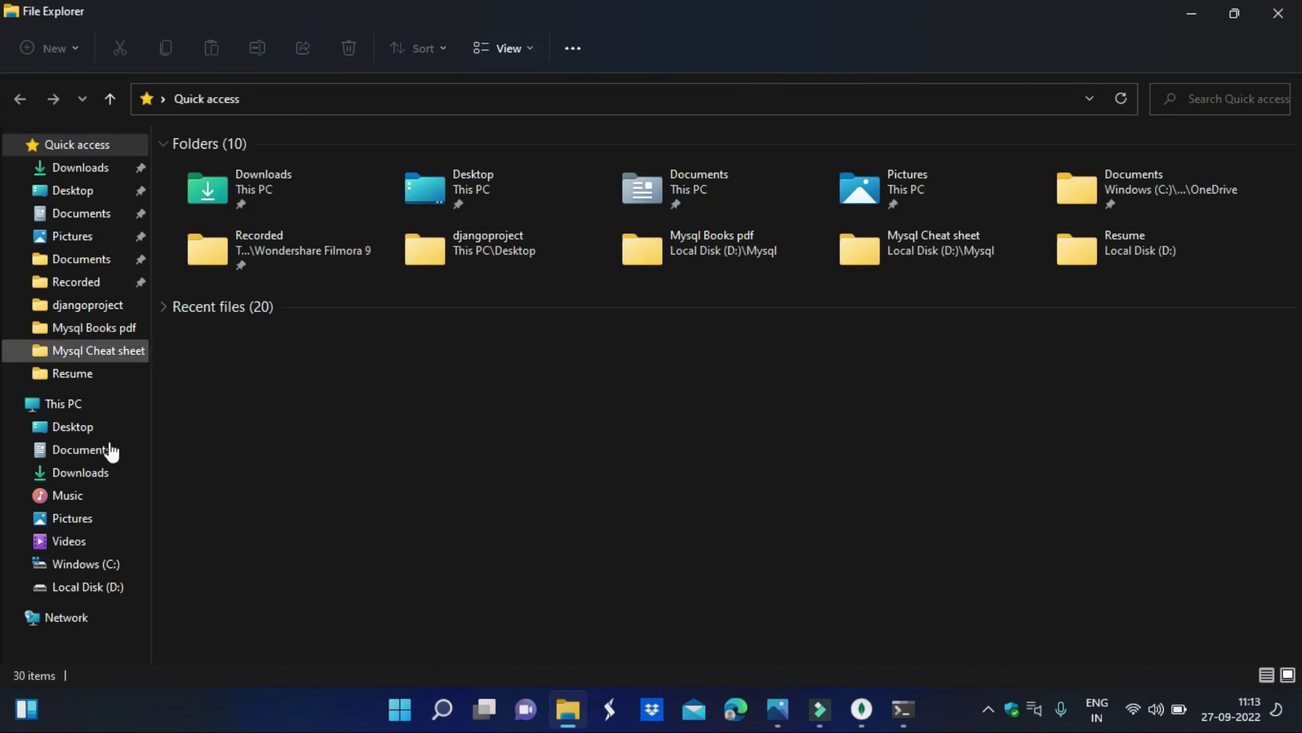
click(116, 565)
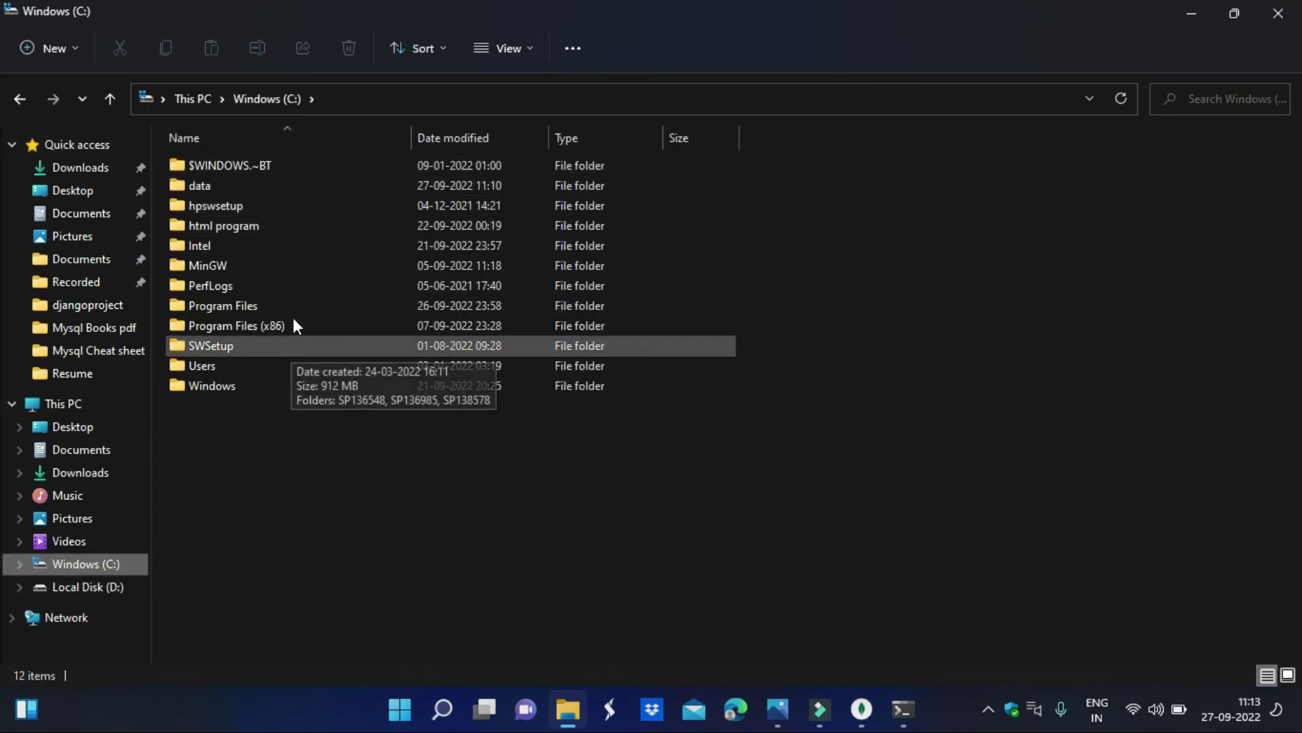
double_click(295, 303)
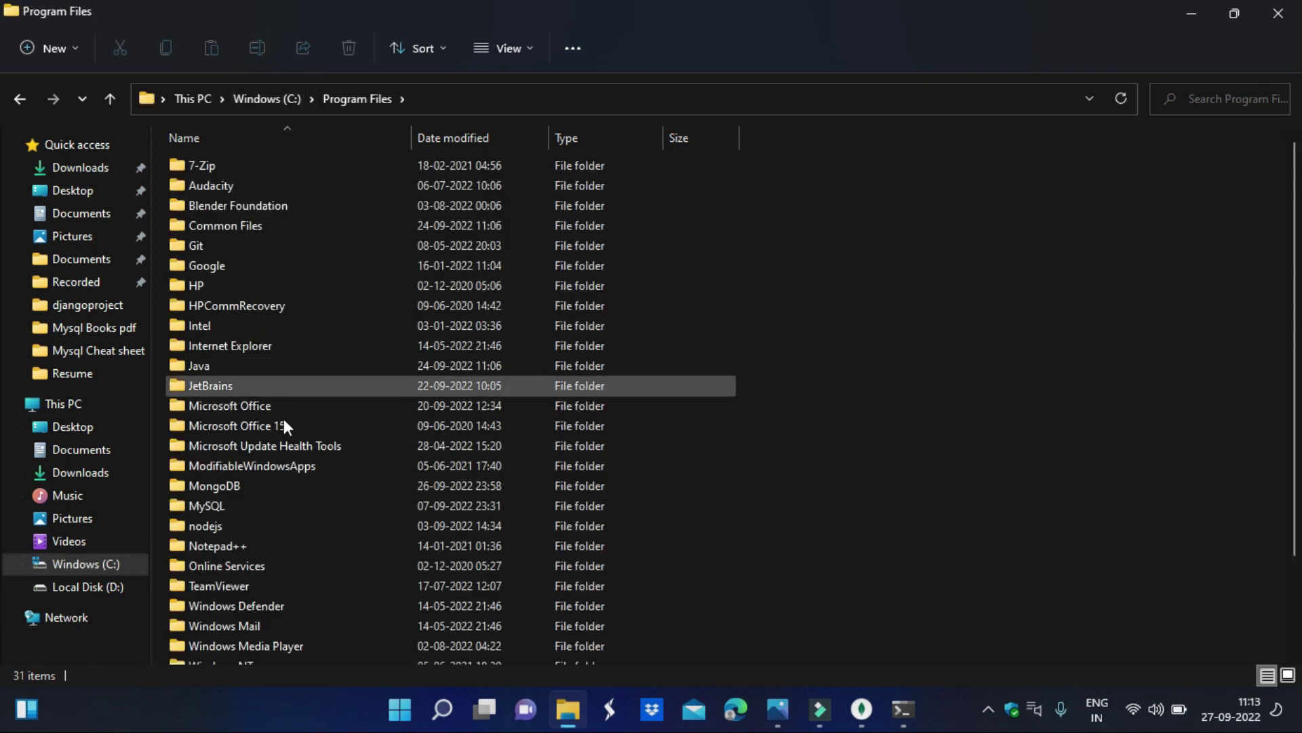
double_click(234, 486)
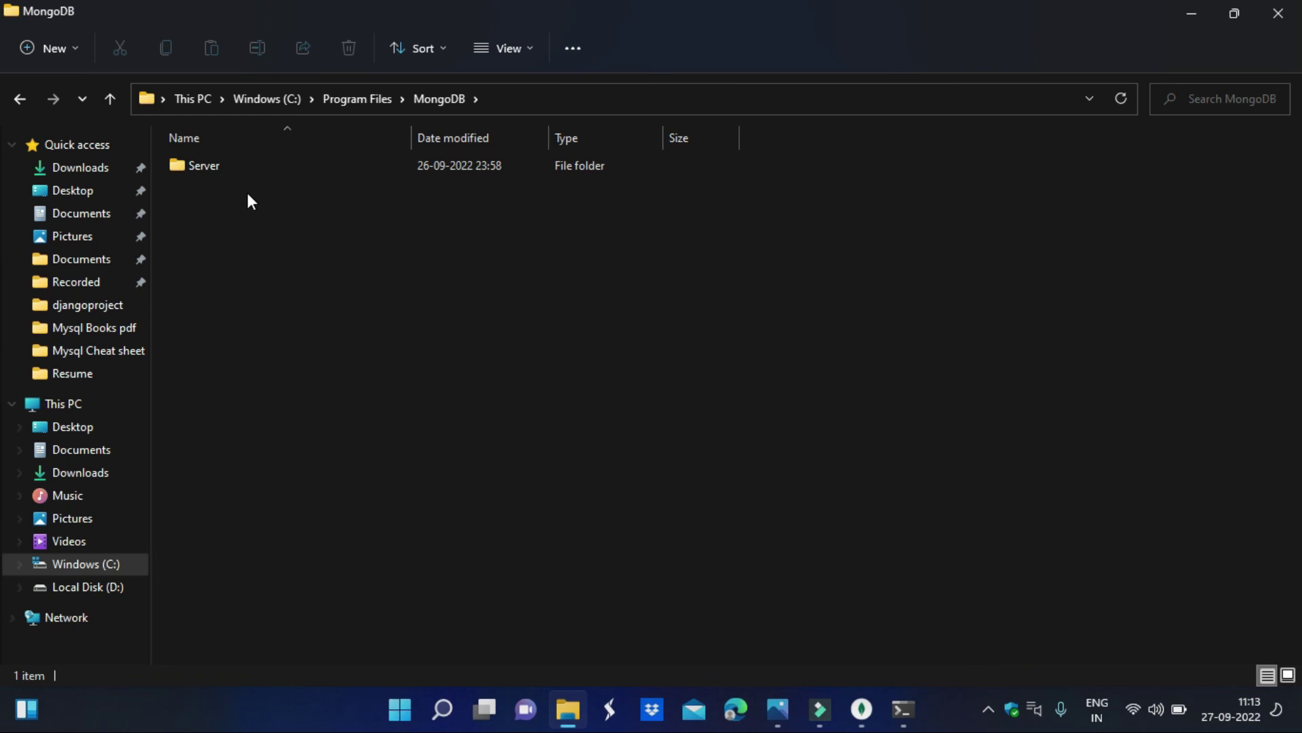
double_click(286, 168)
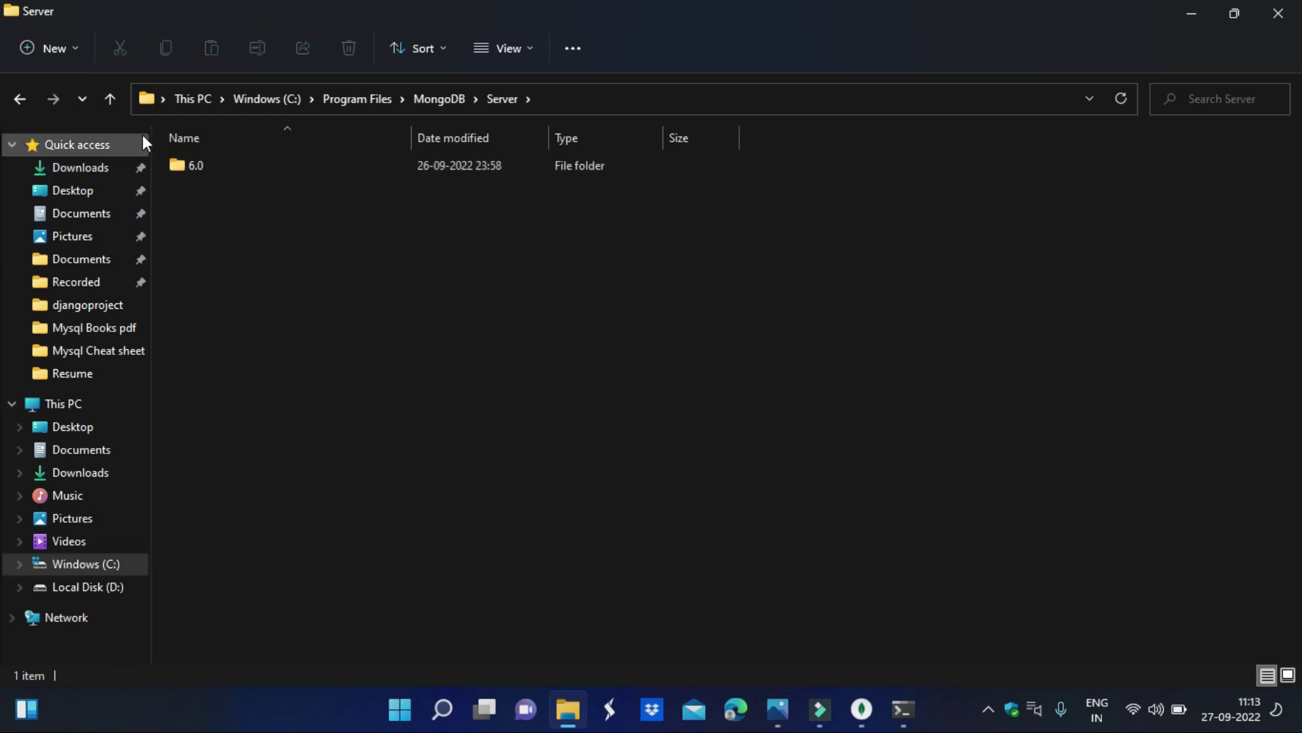
double_click(231, 165)
double_click(237, 171)
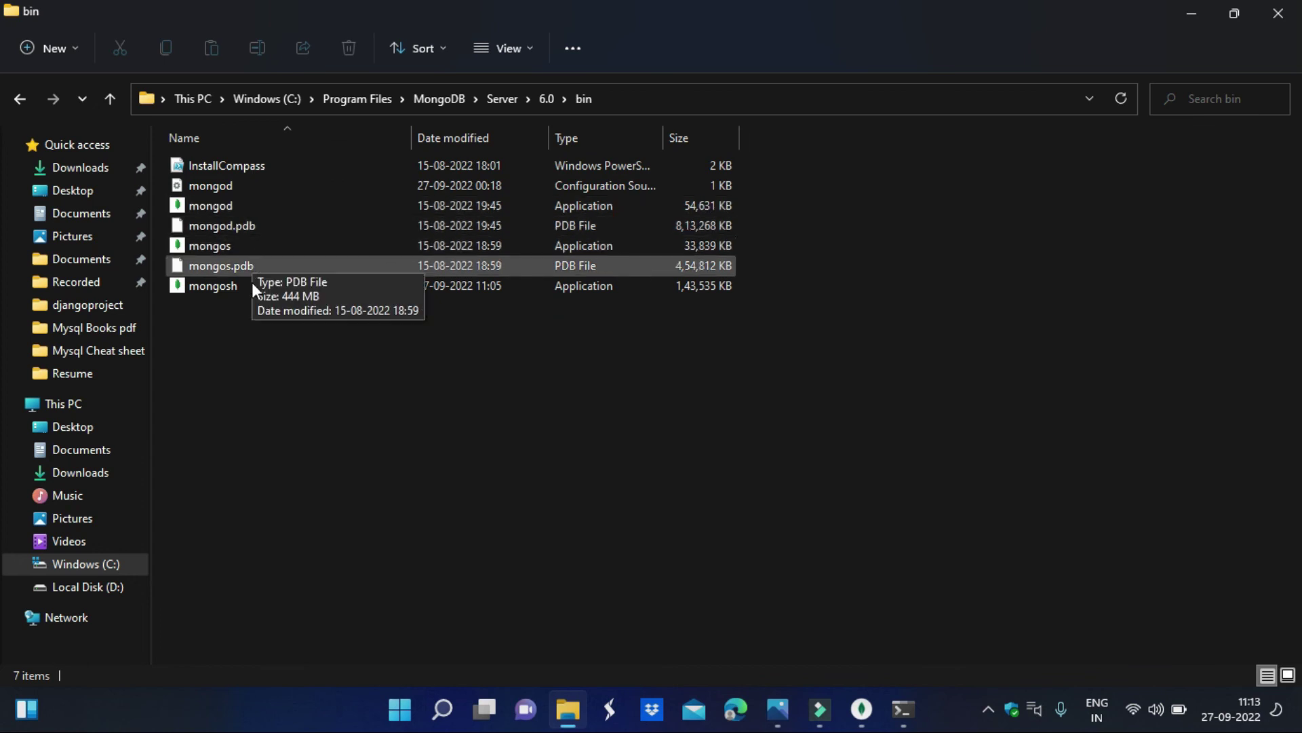
Step: Rename the mongosh application in the bin folder to mongo, granting administrator permission
right_click(239, 286)
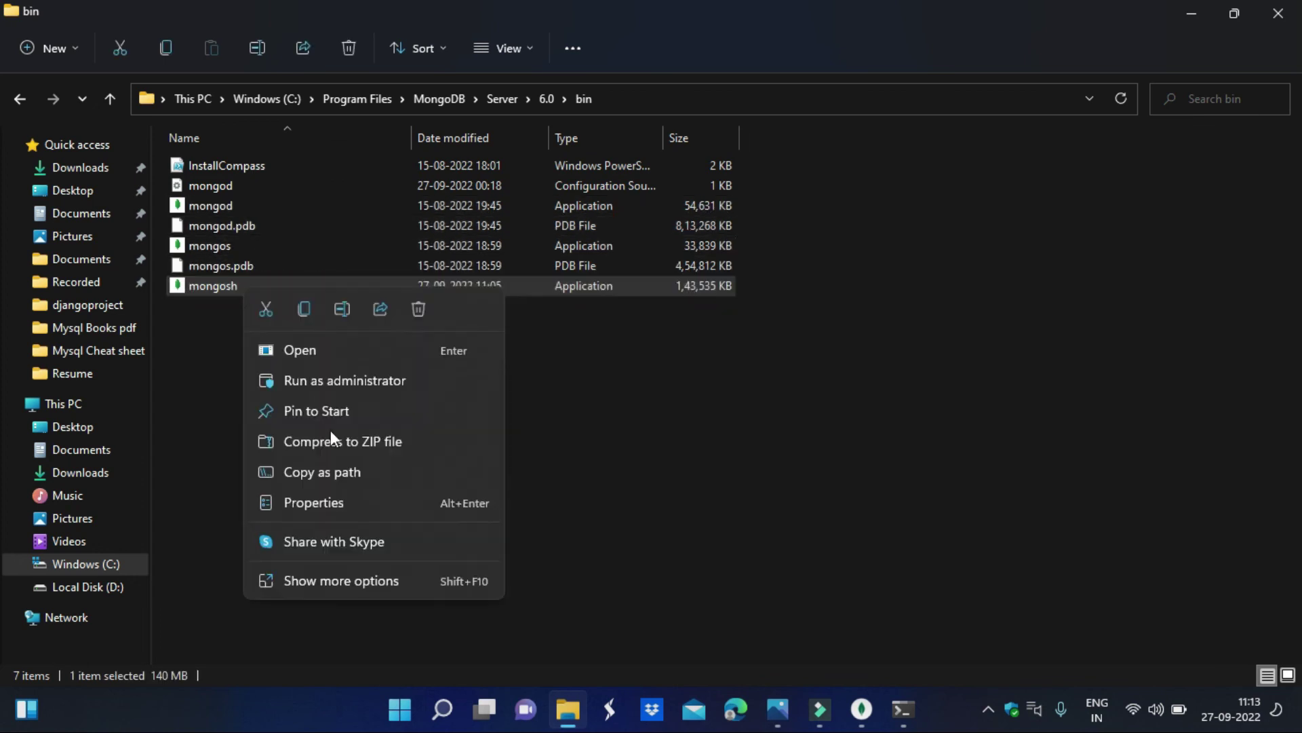
click(343, 311)
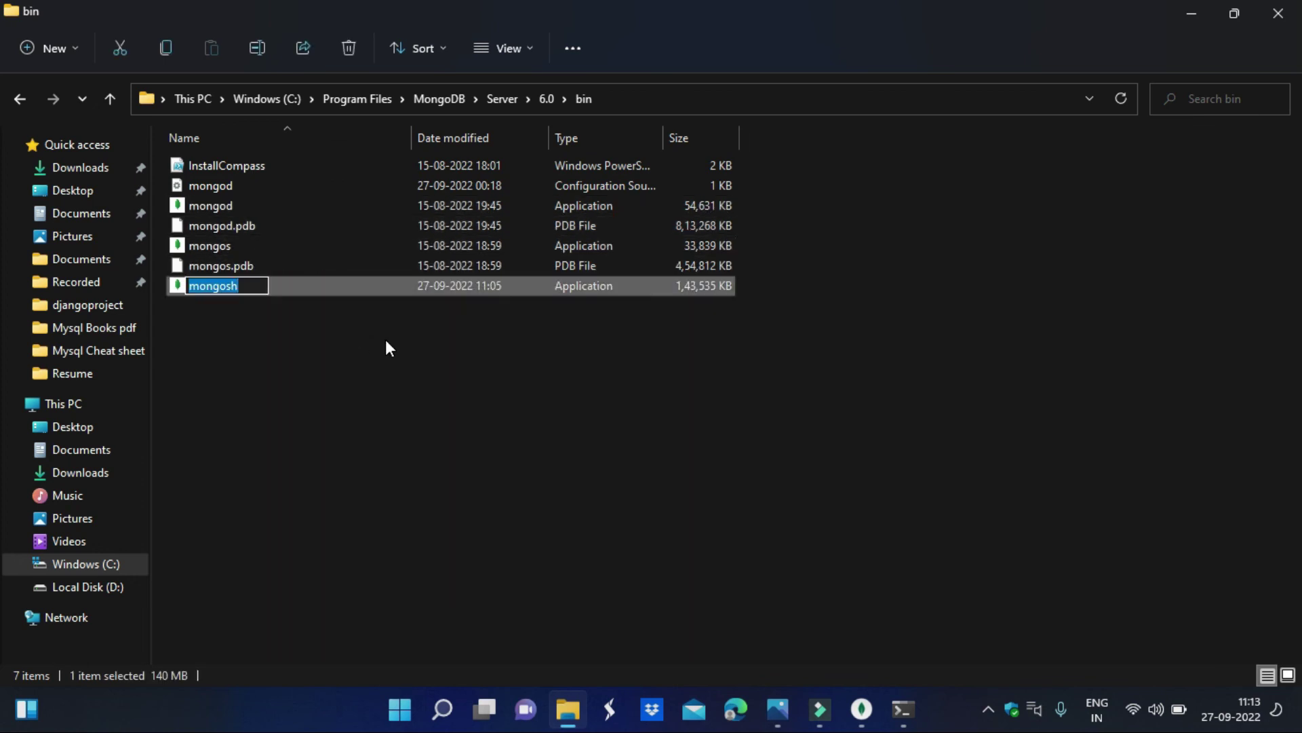
click(244, 287)
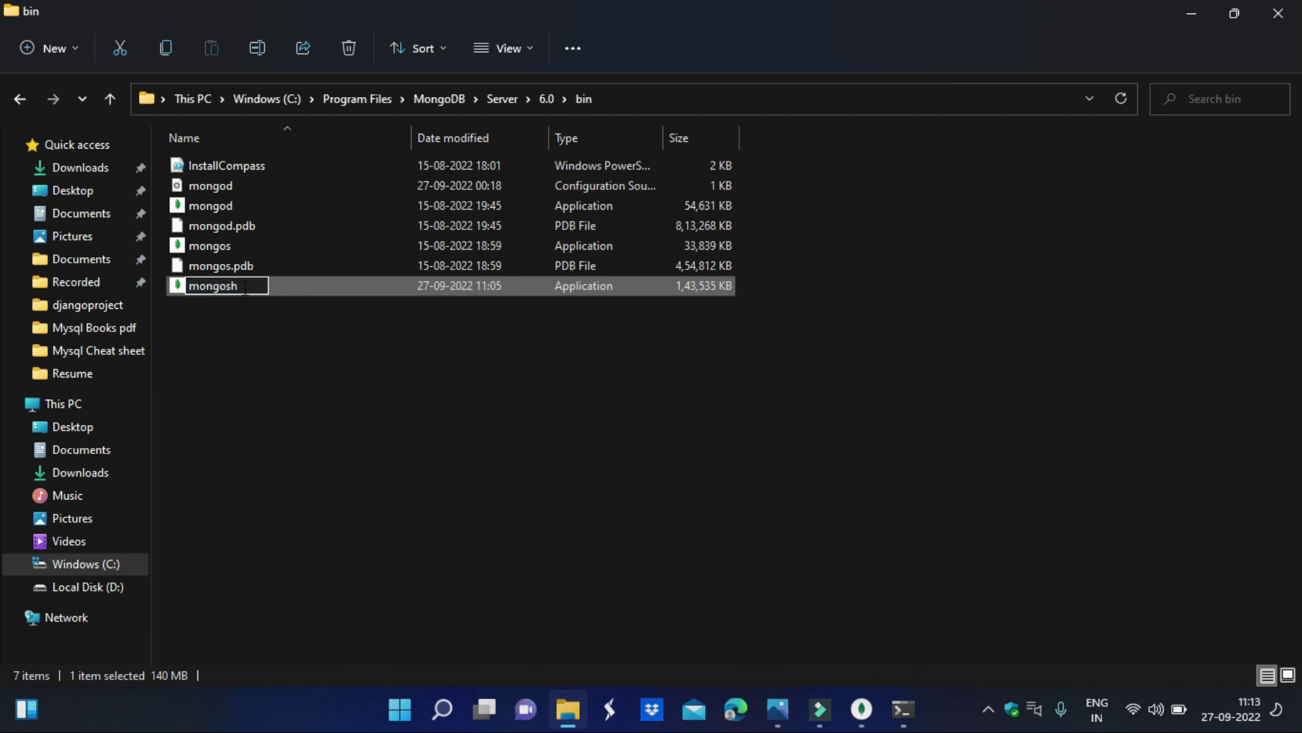
key(BackSpace)
key(BackSpace)
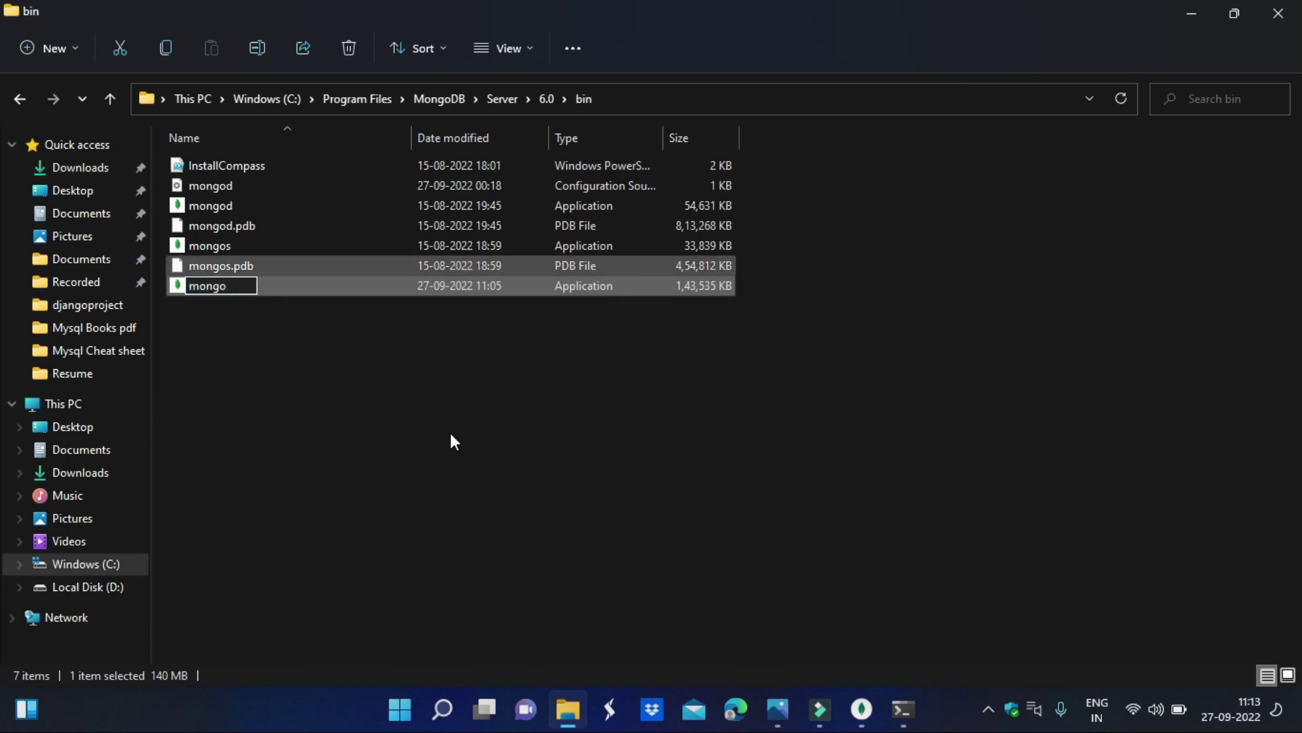
key(Return)
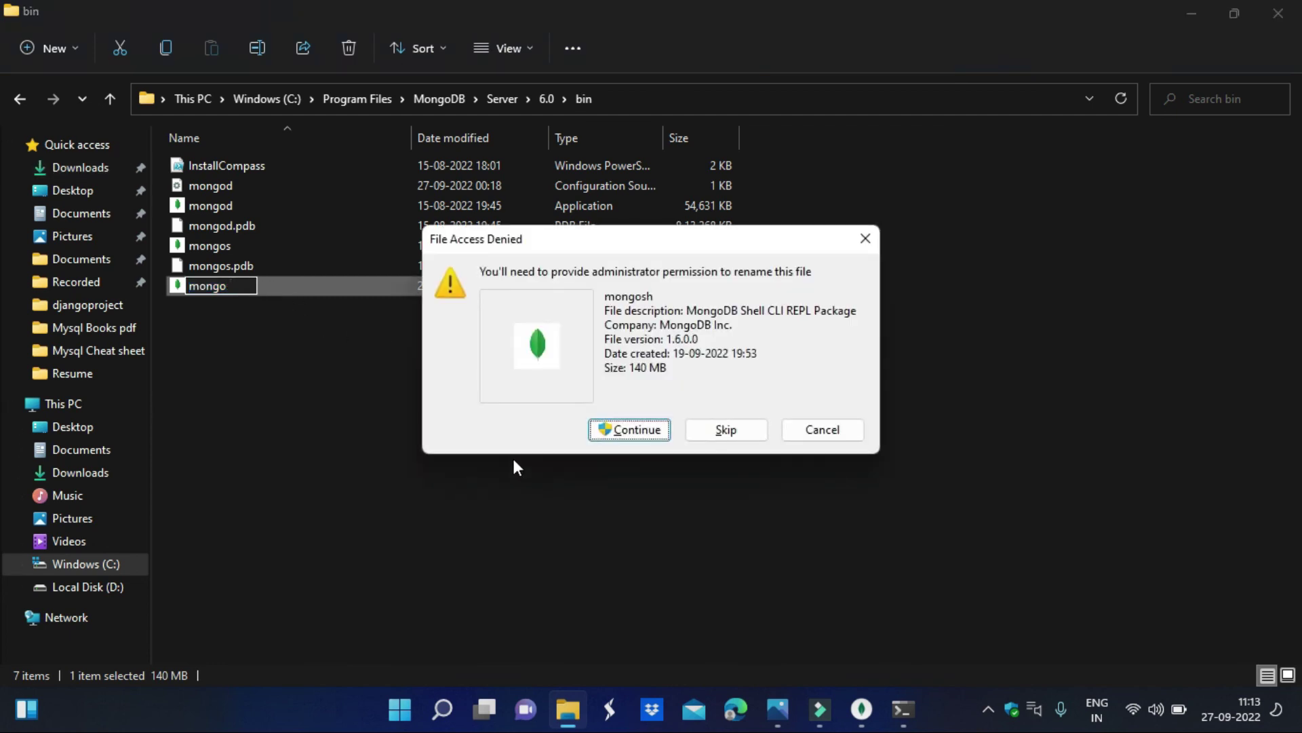
click(625, 434)
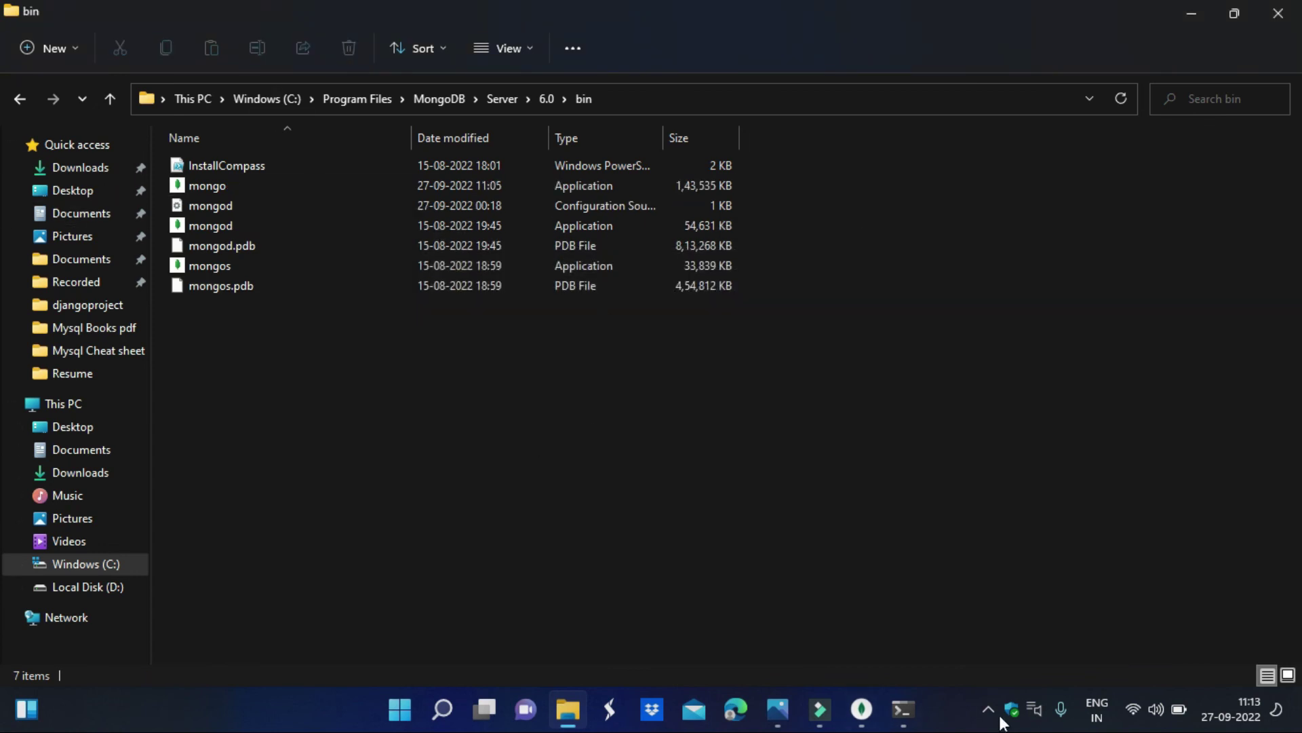
Step: Switch back to Terminal, leave the MongoDB shell with exit;, and try to start it again with mongosh
click(903, 709)
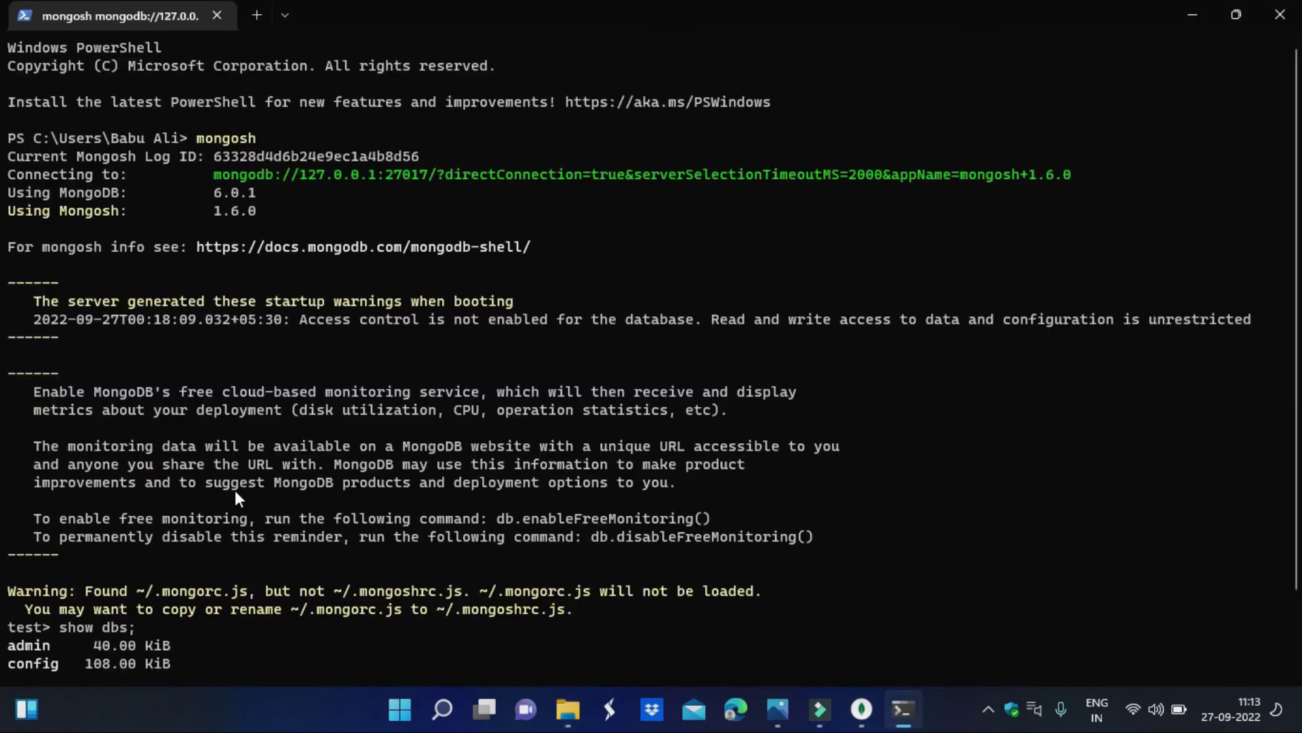
text(exit)
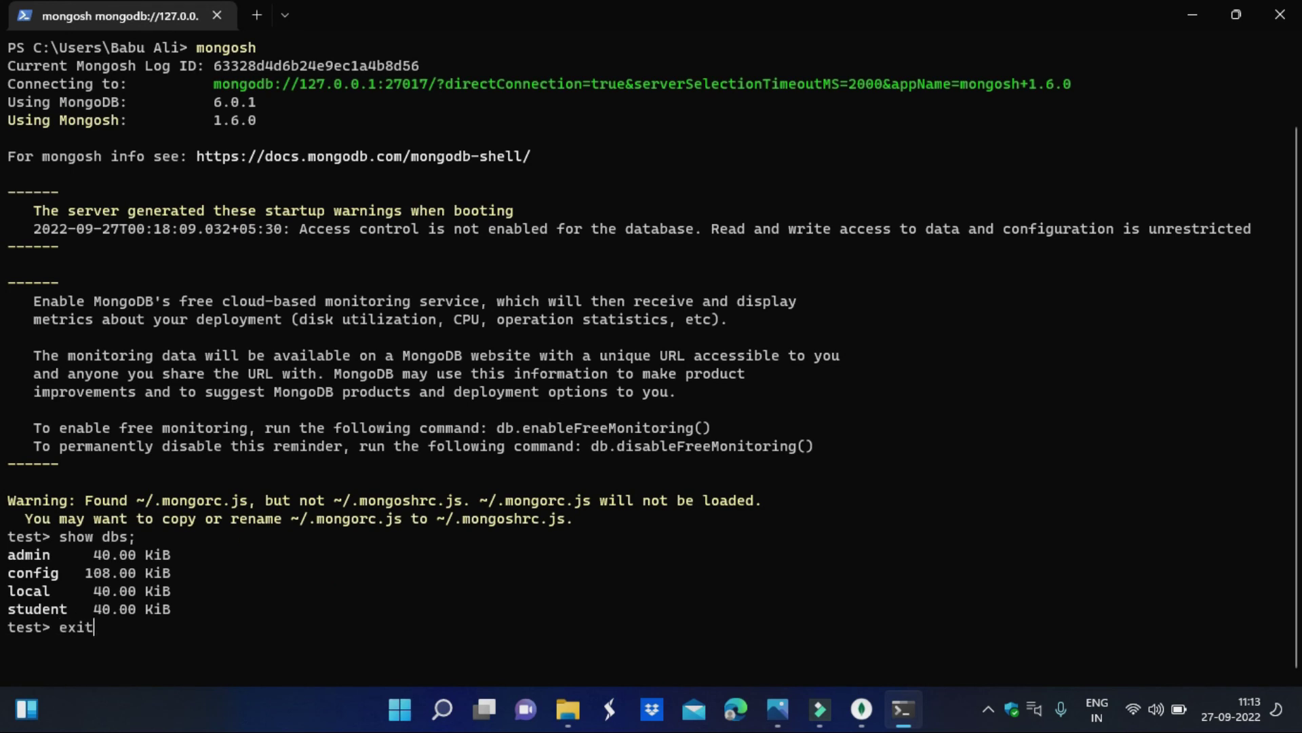
text(;)
key(Return)
text(mongosh)
key(Return)
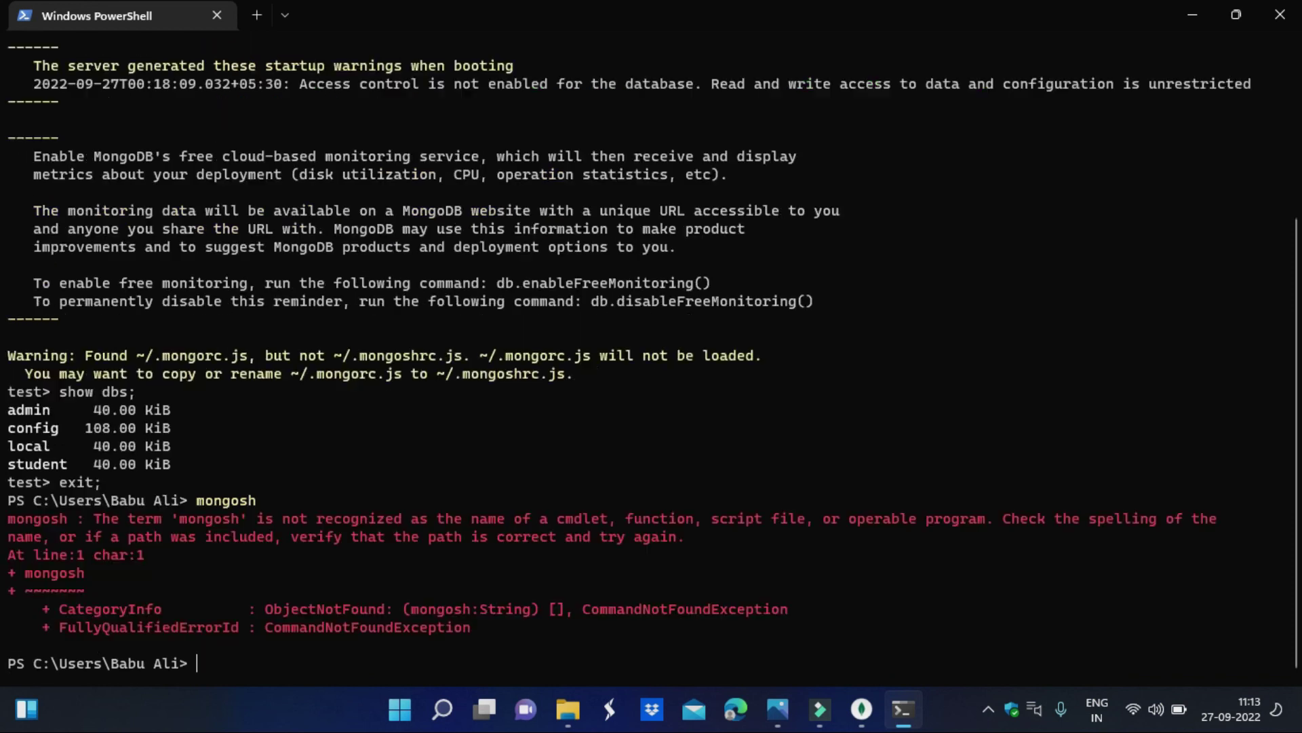
Step: Start the MongoDB shell with the mongo command and list the databases with show dbs;
text(mongo)
key(Return)
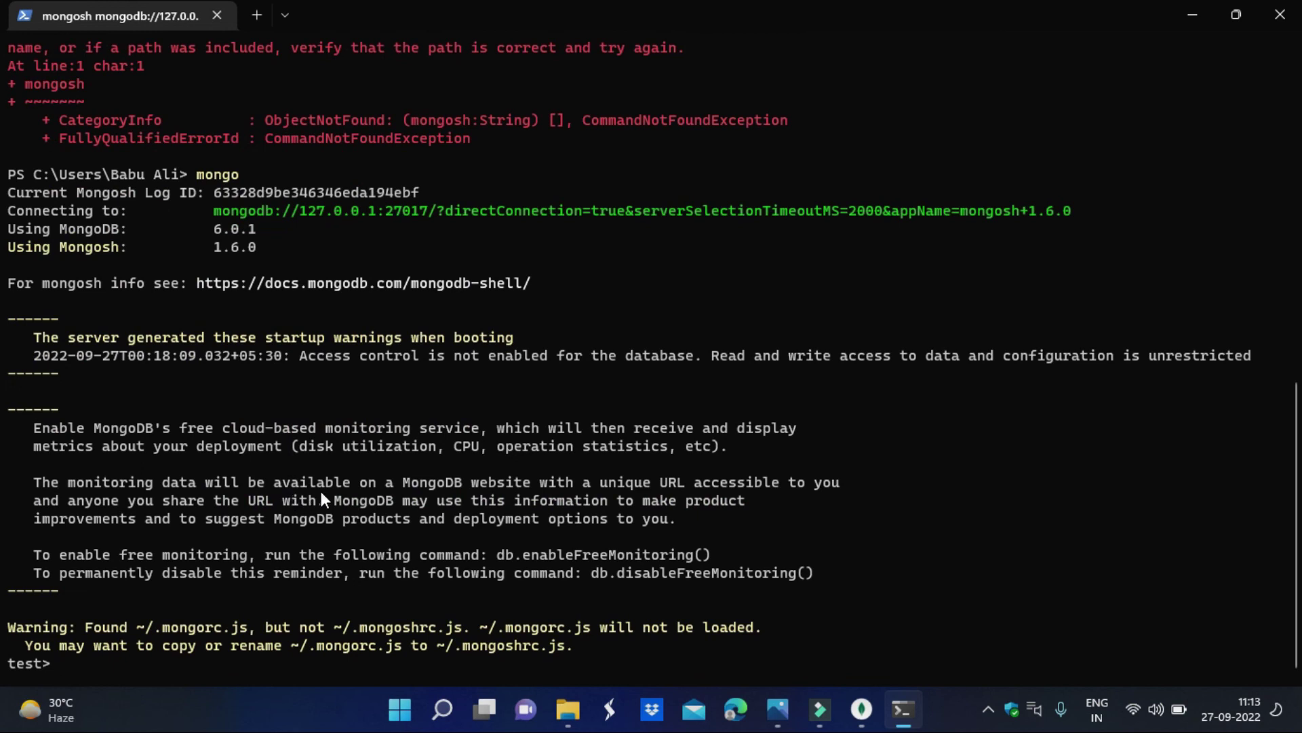
text(show dbs;)
key(Return)
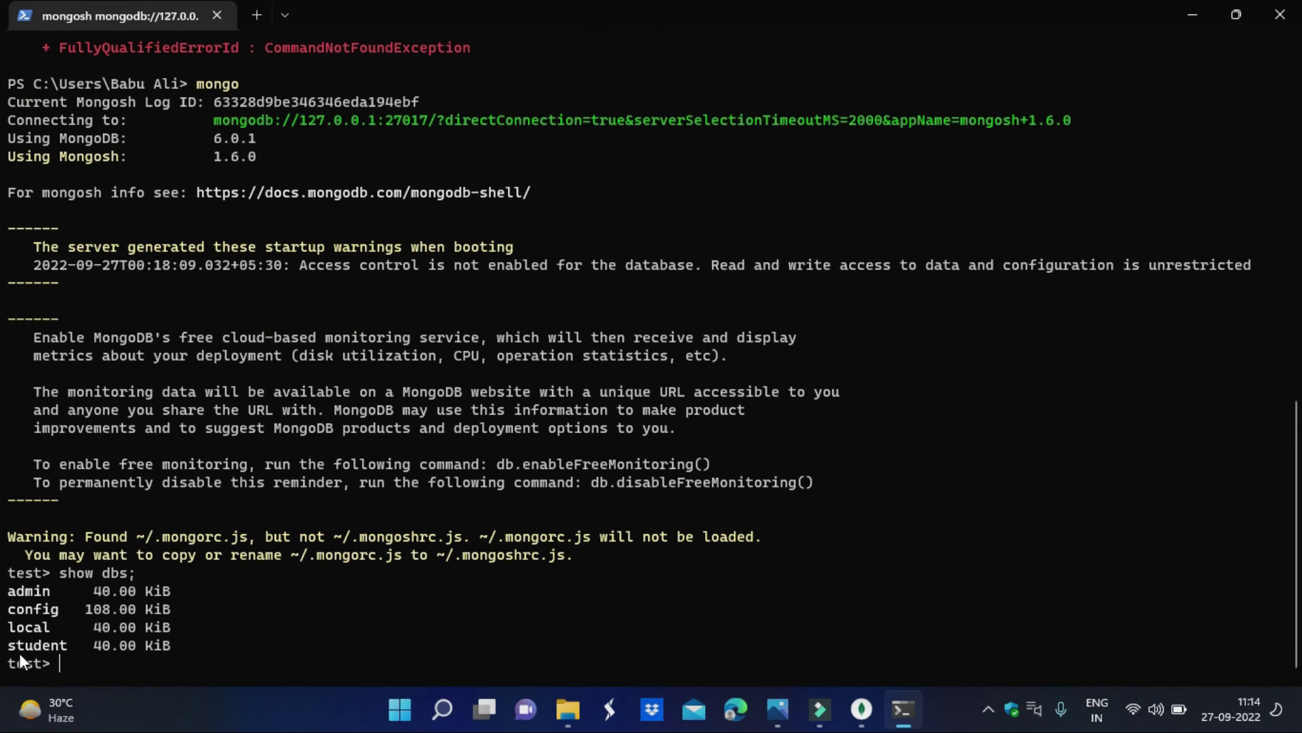